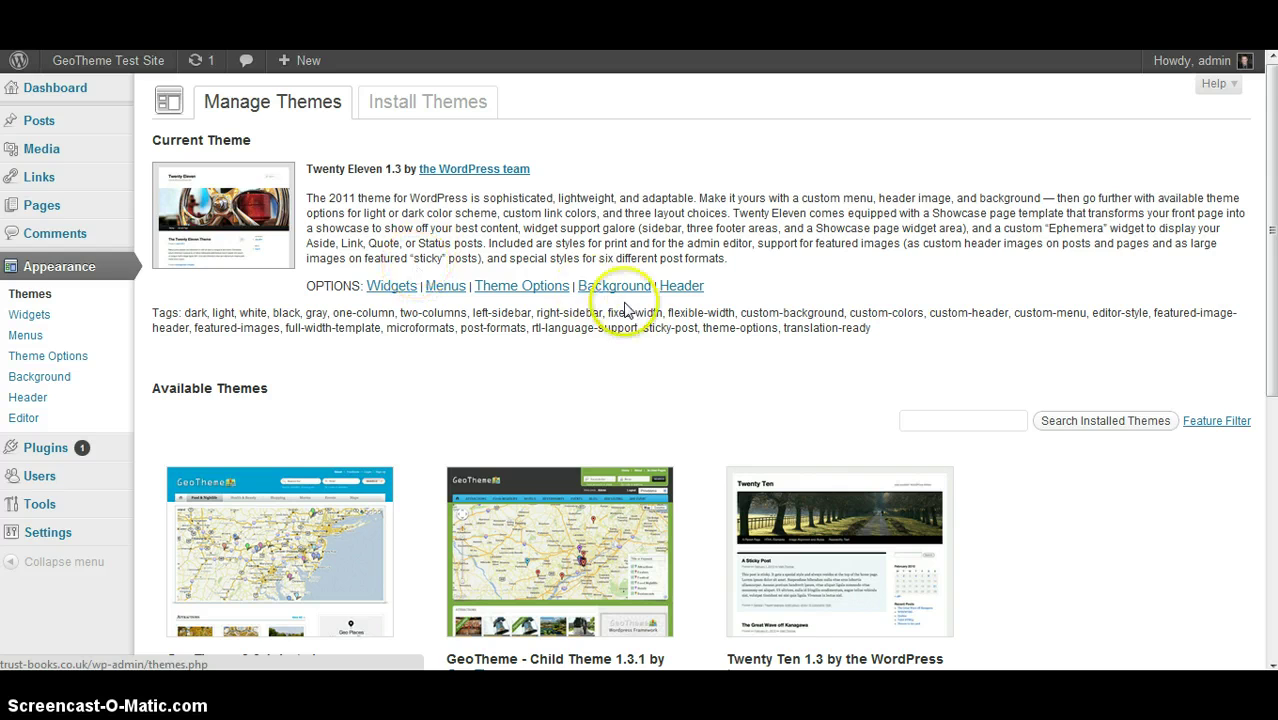
Activate the GeoTheme - Child Theme 1.3.1 from the available themes.
scroll(660, 305, "down", 3)
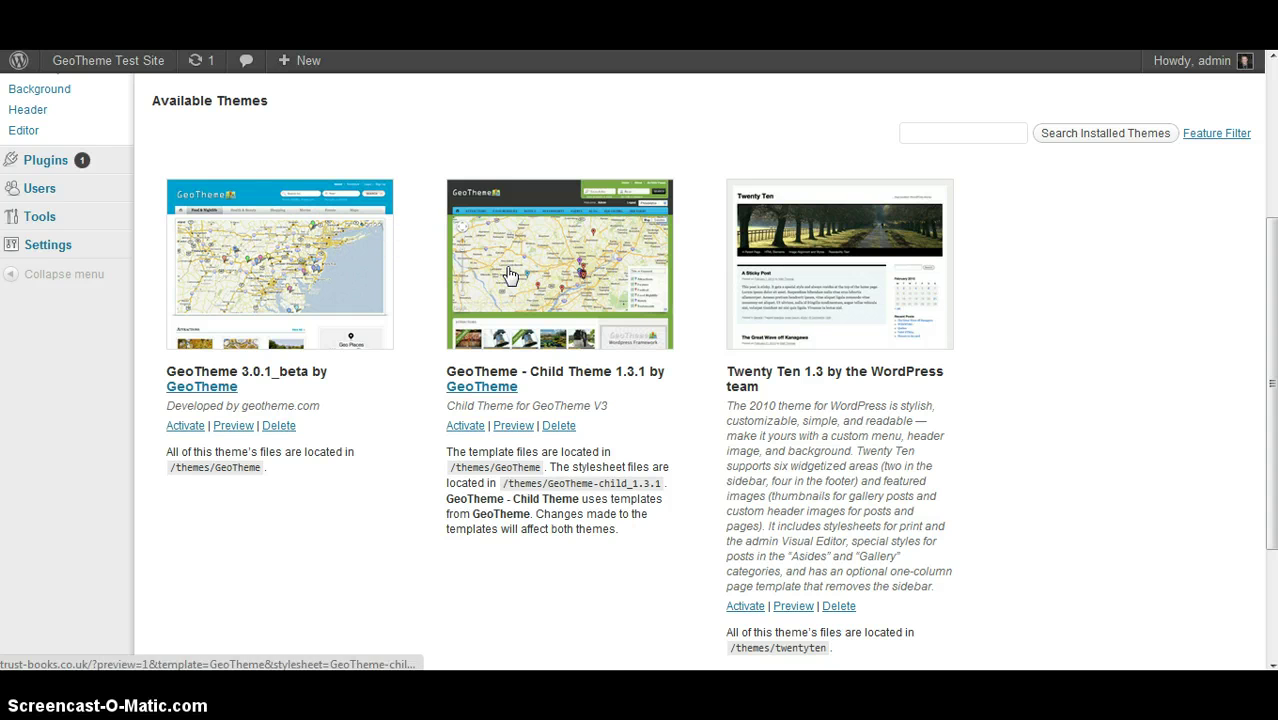
left_click(418, 324)
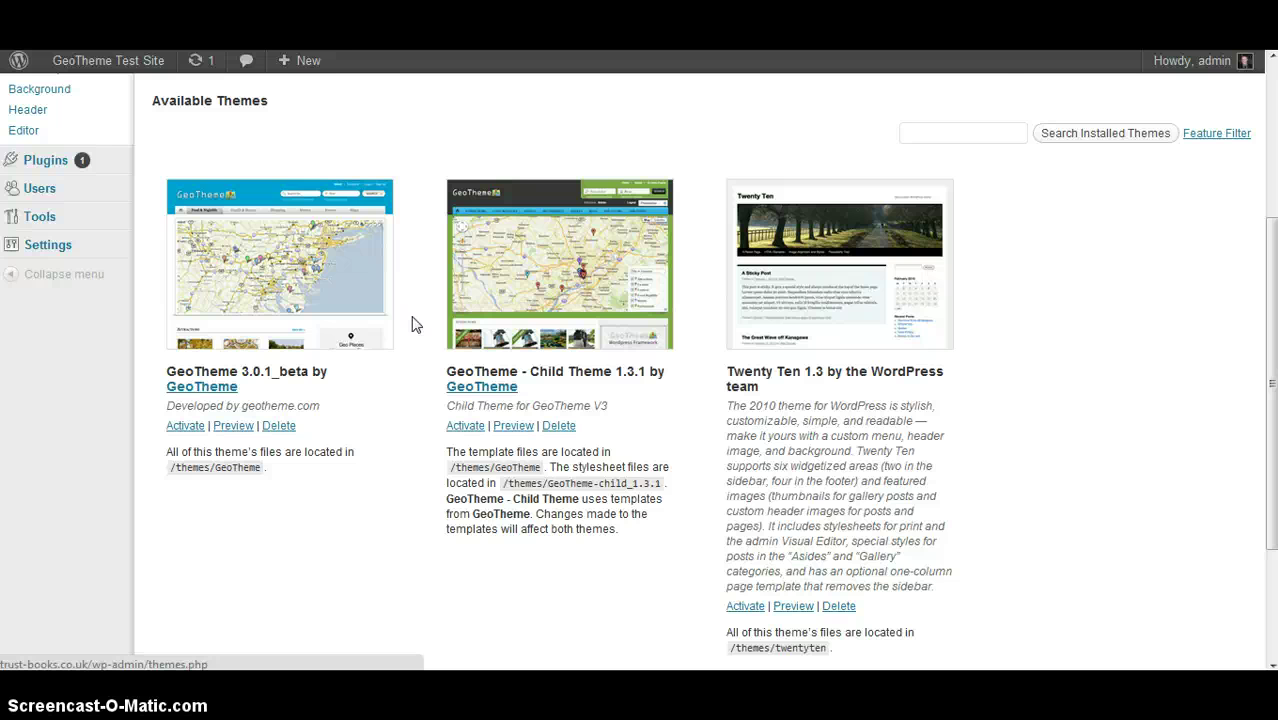
scroll(416, 324, "up", 3)
left_click(550, 464)
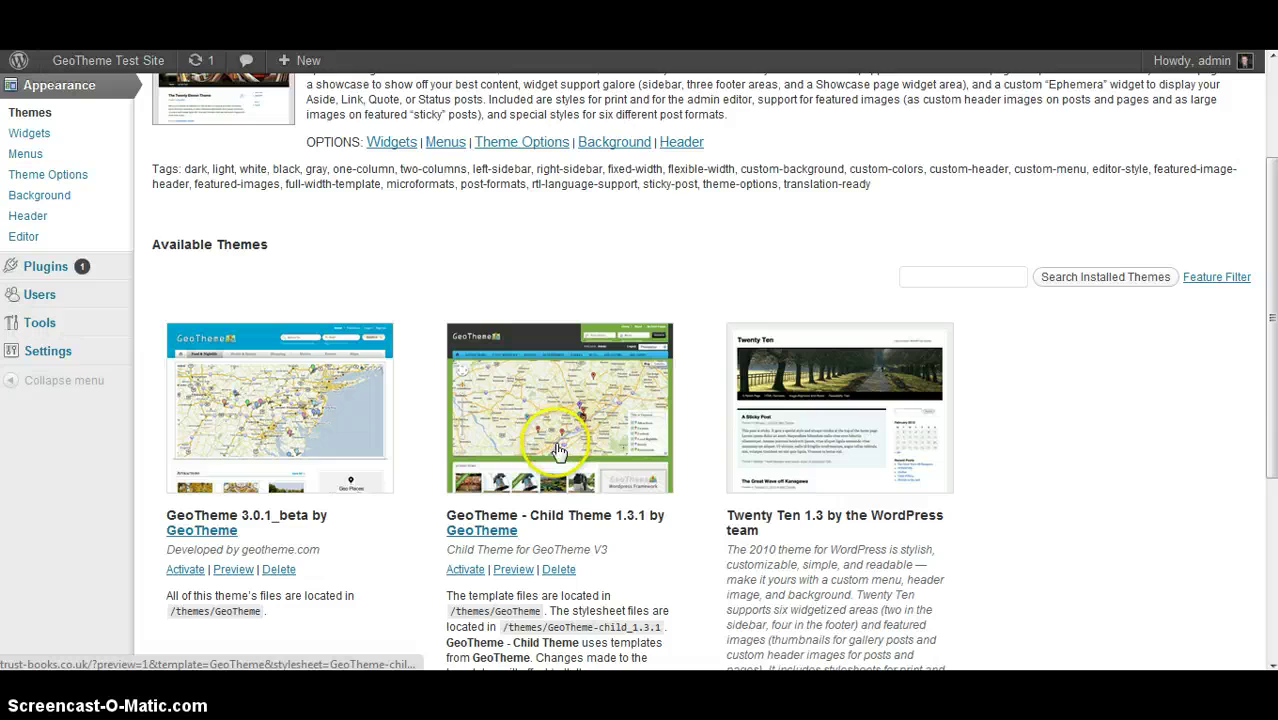
scroll(550, 464, "down", 5)
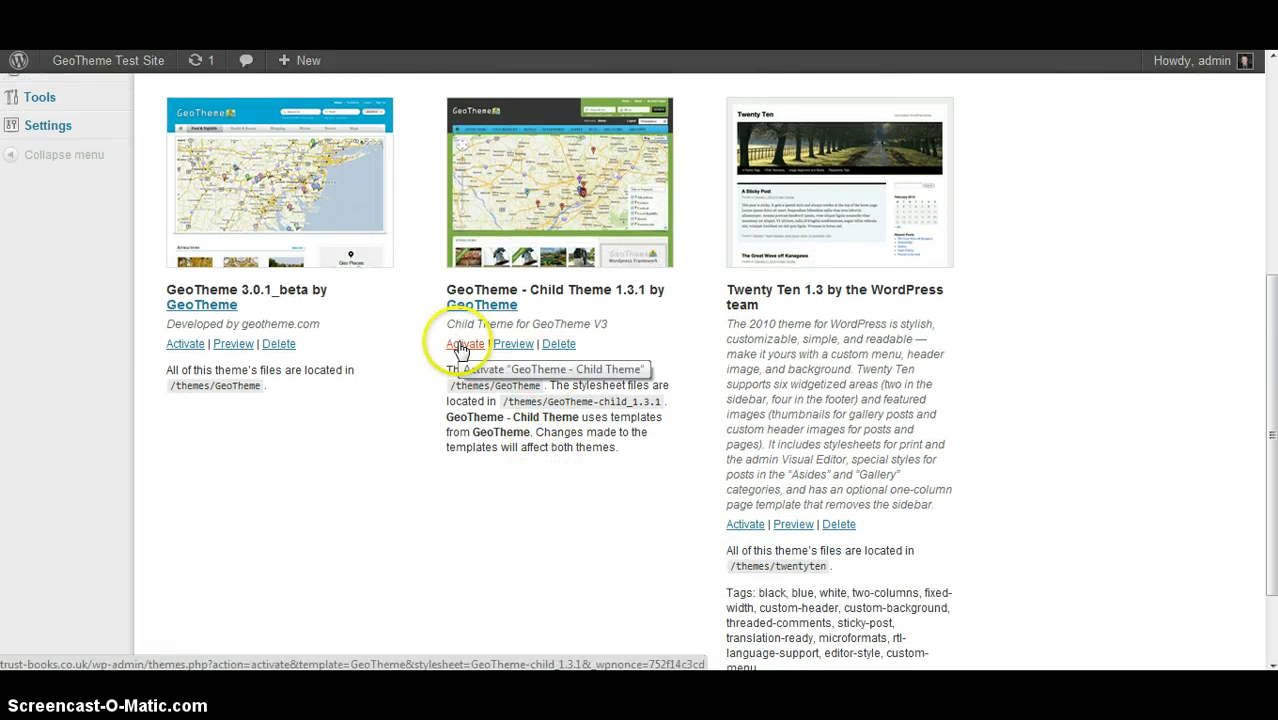
left_click(463, 345)
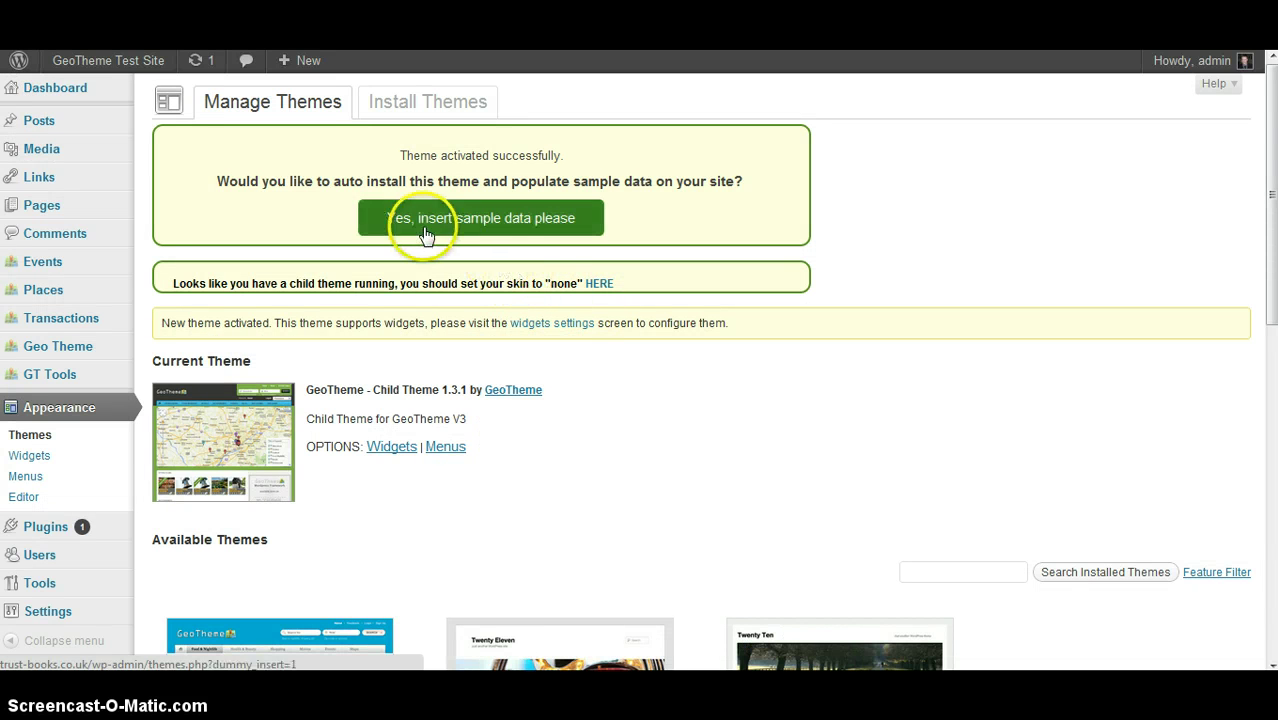
Auto-install the activated theme's sample data on the site.
left_click_drag(177, 283, 548, 276)
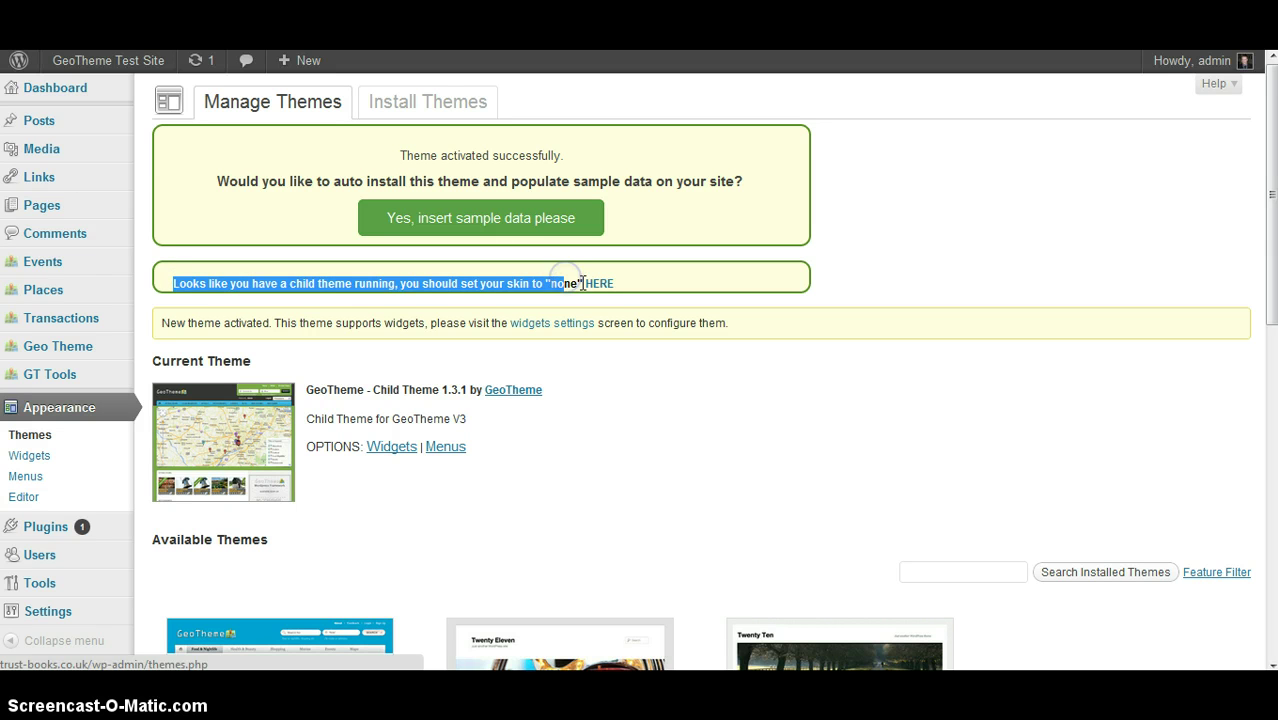
double_click(565, 283)
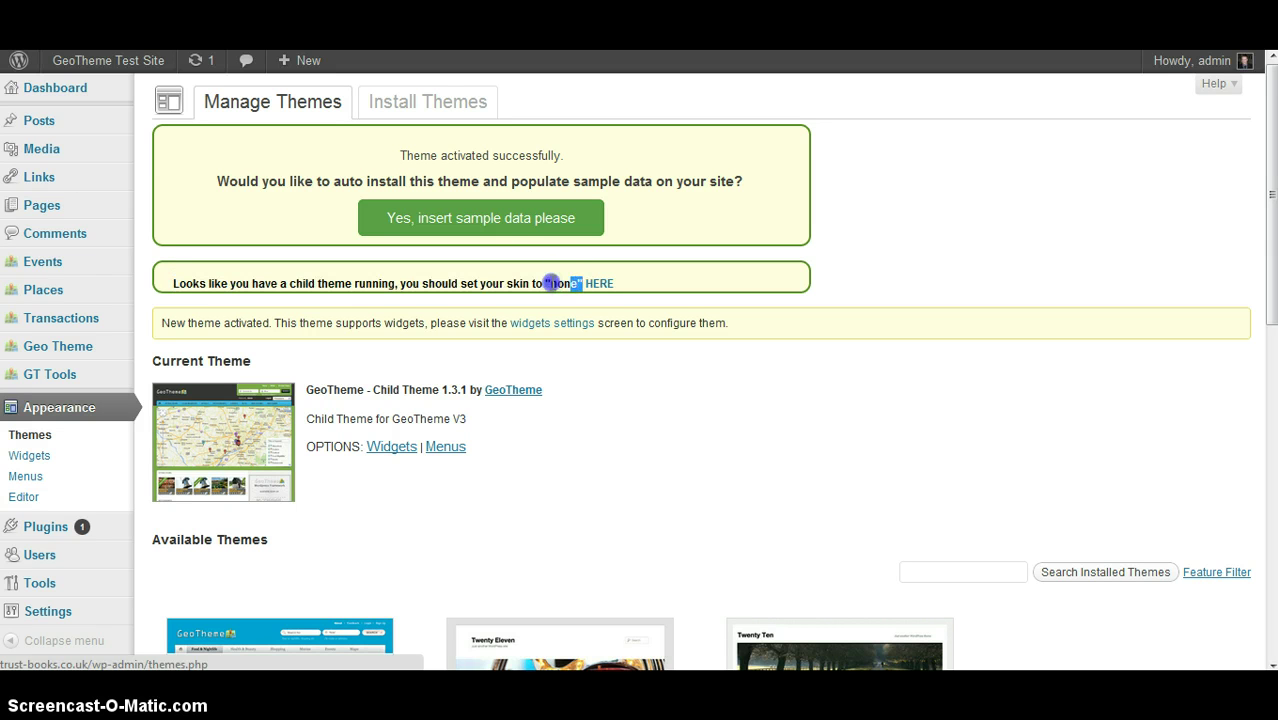
left_click(500, 220)
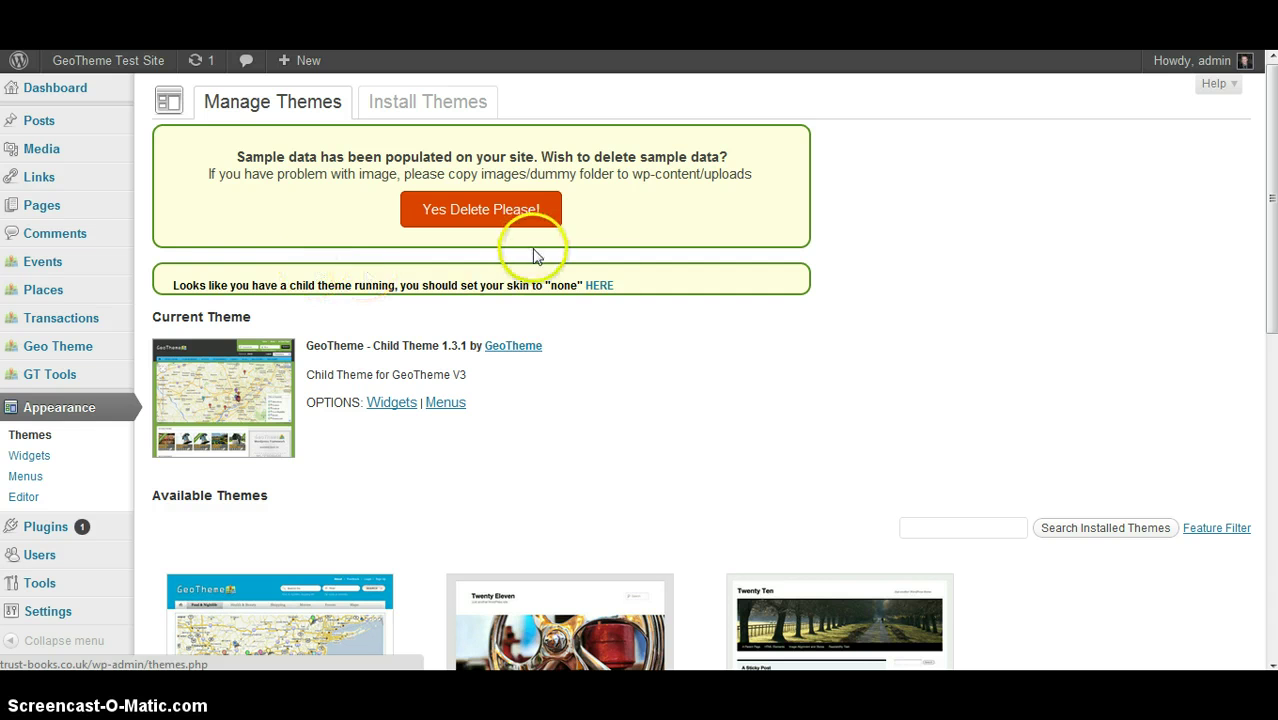
Set the Theme Skin to none in the theme's design options and save the General Settings changes.
left_click(598, 287)
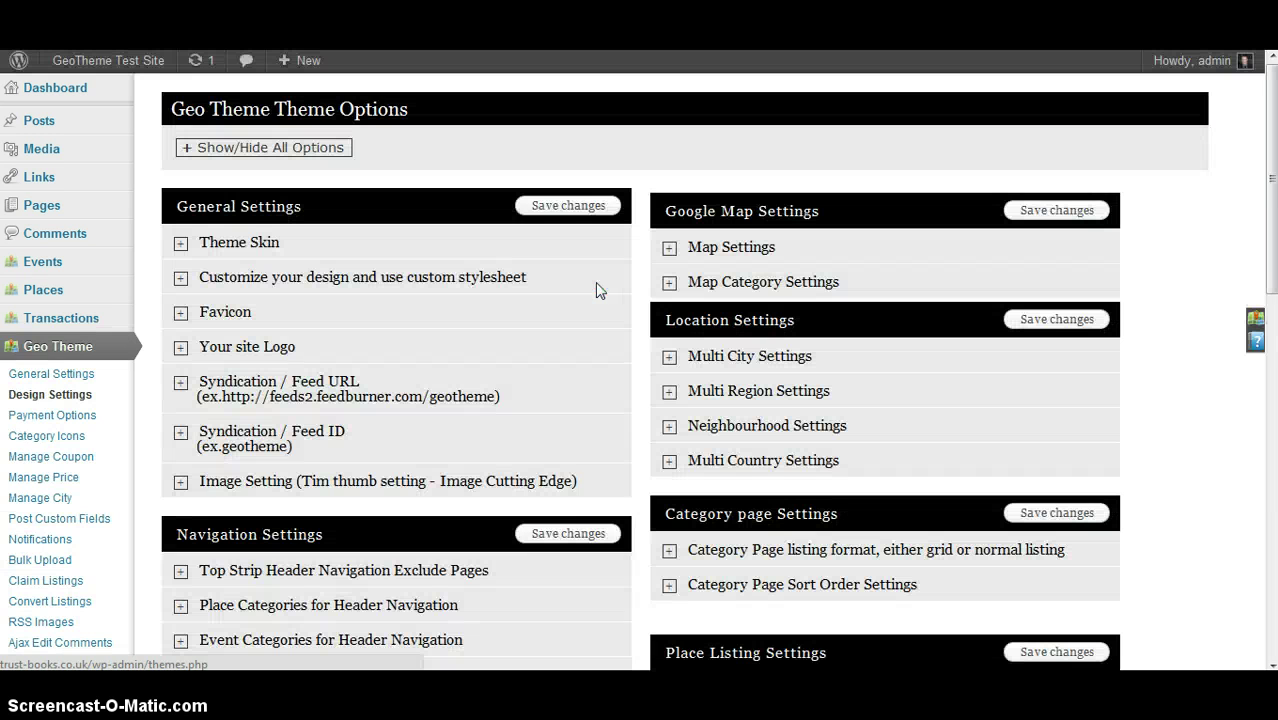
left_click(181, 244)
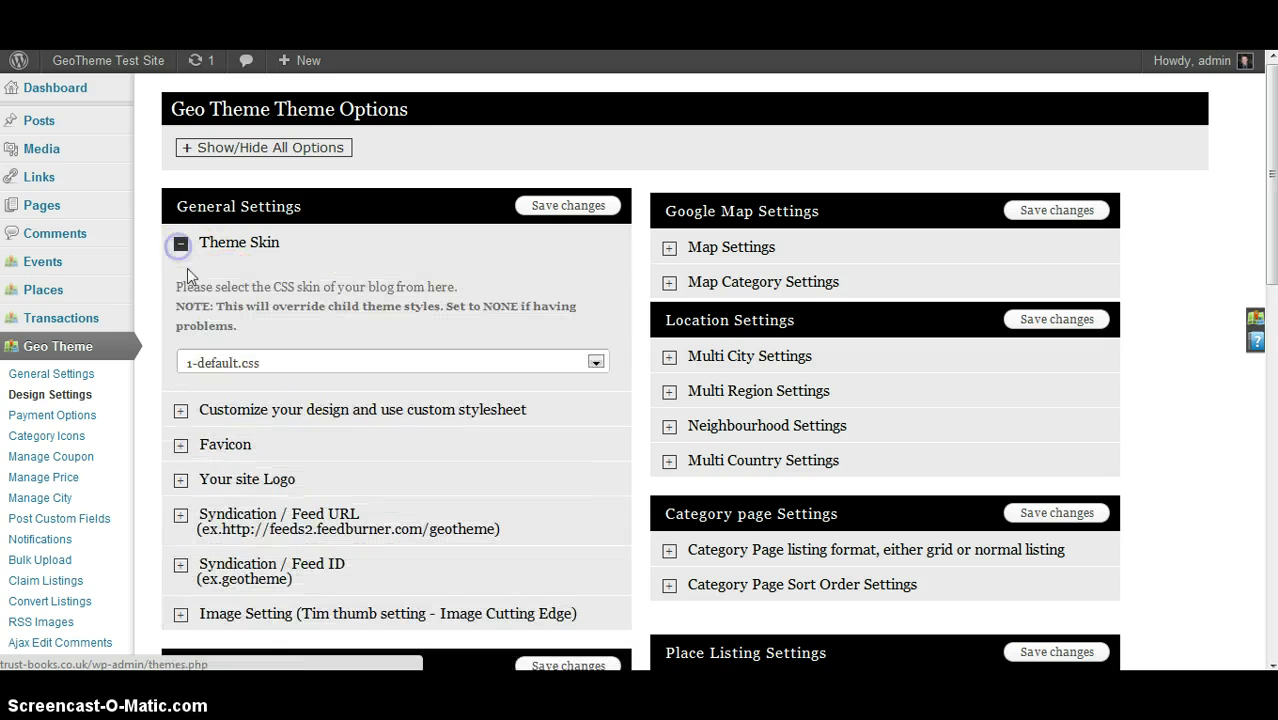
left_click(250, 362)
left_click(222, 472)
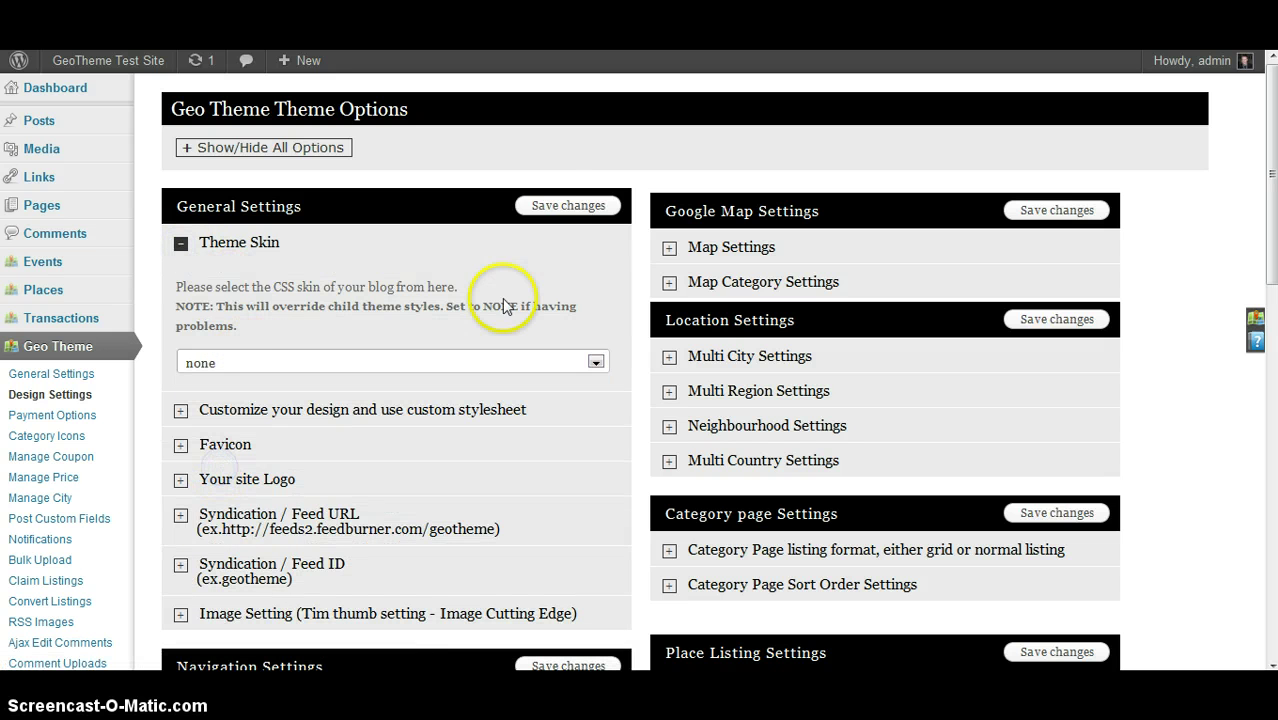
left_click(562, 207)
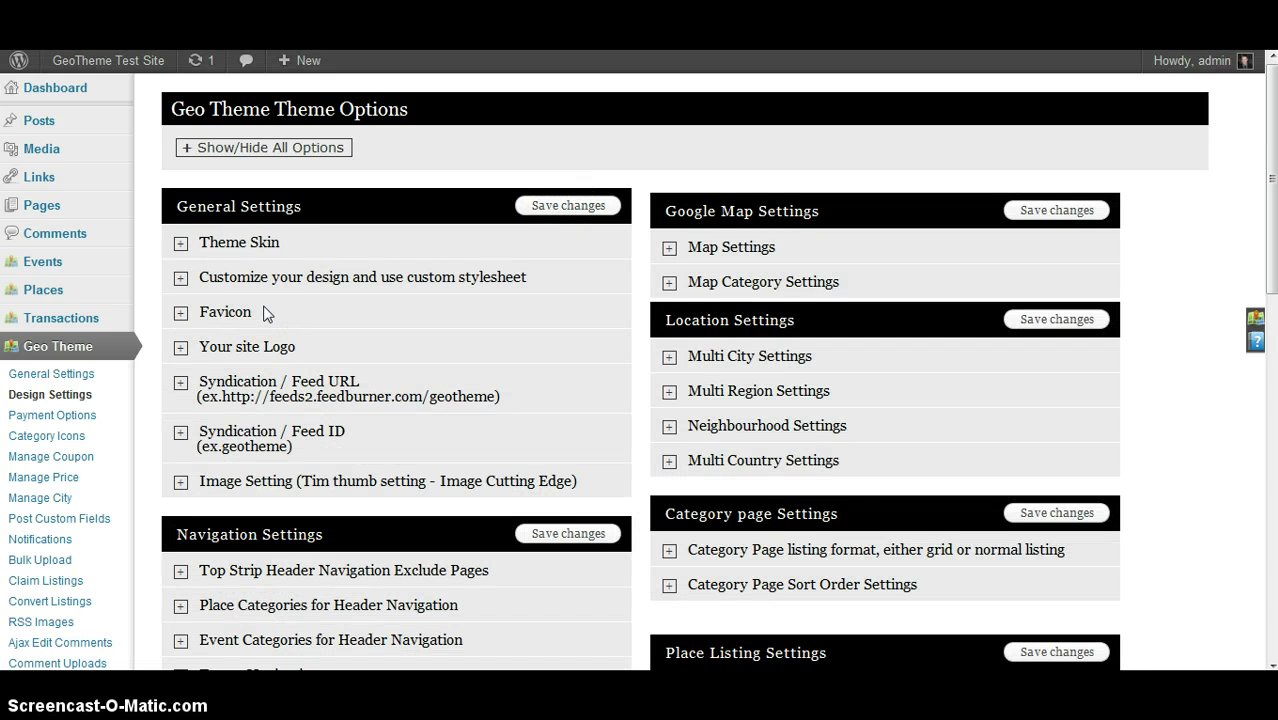
left_click(266, 246)
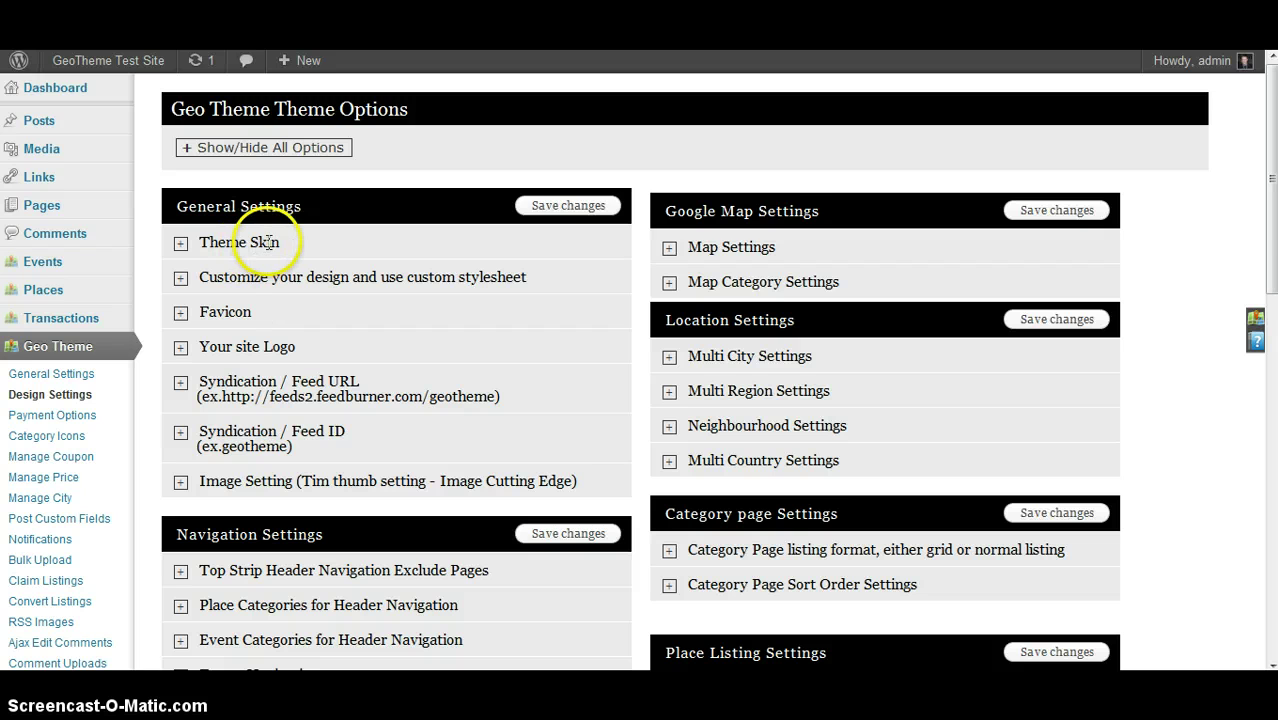
Reload the site's front page and examine the home page with the new theme and sample listings.
mouse_move(108, 60)
left_click(75, 87)
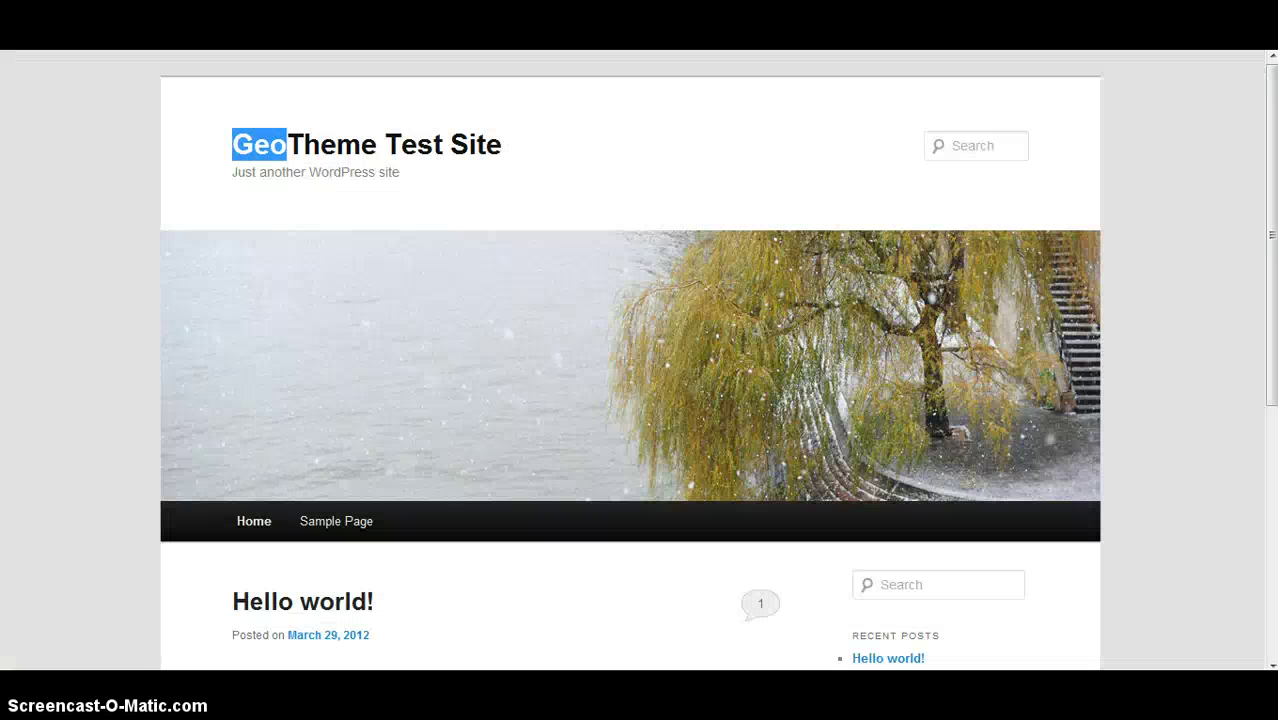
key("F5")
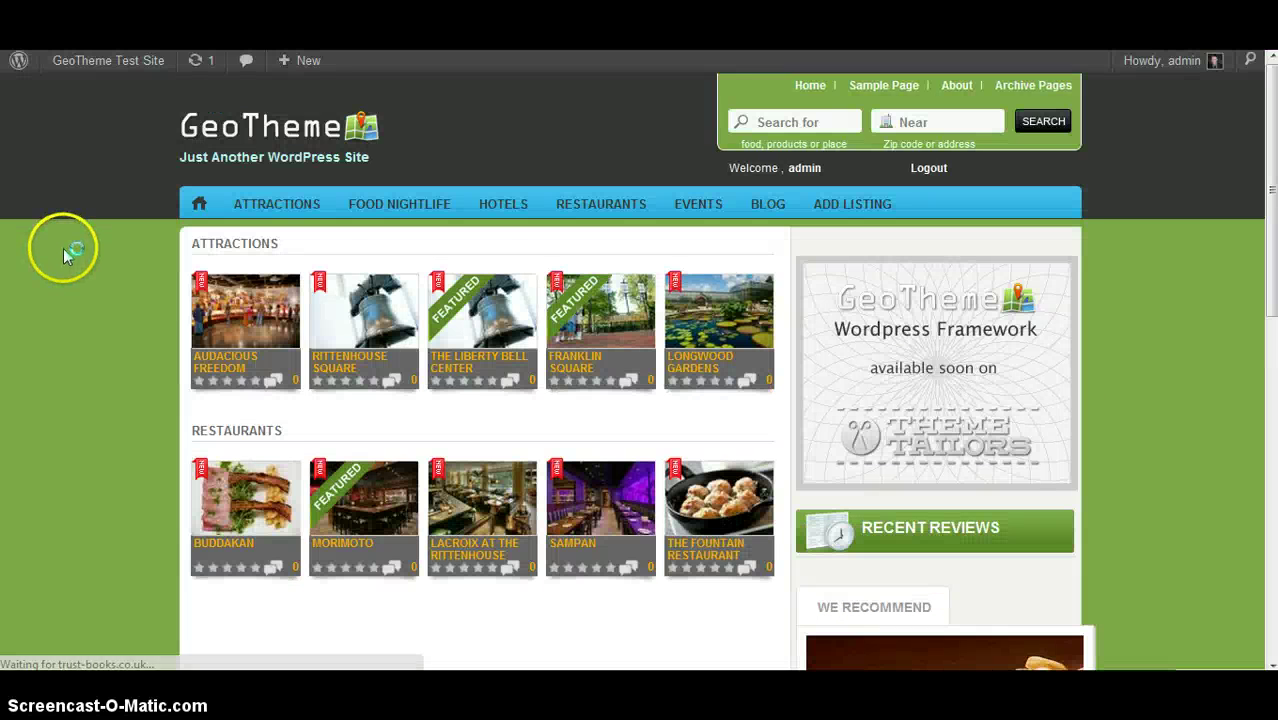
scroll(1248, 302, "down", 4)
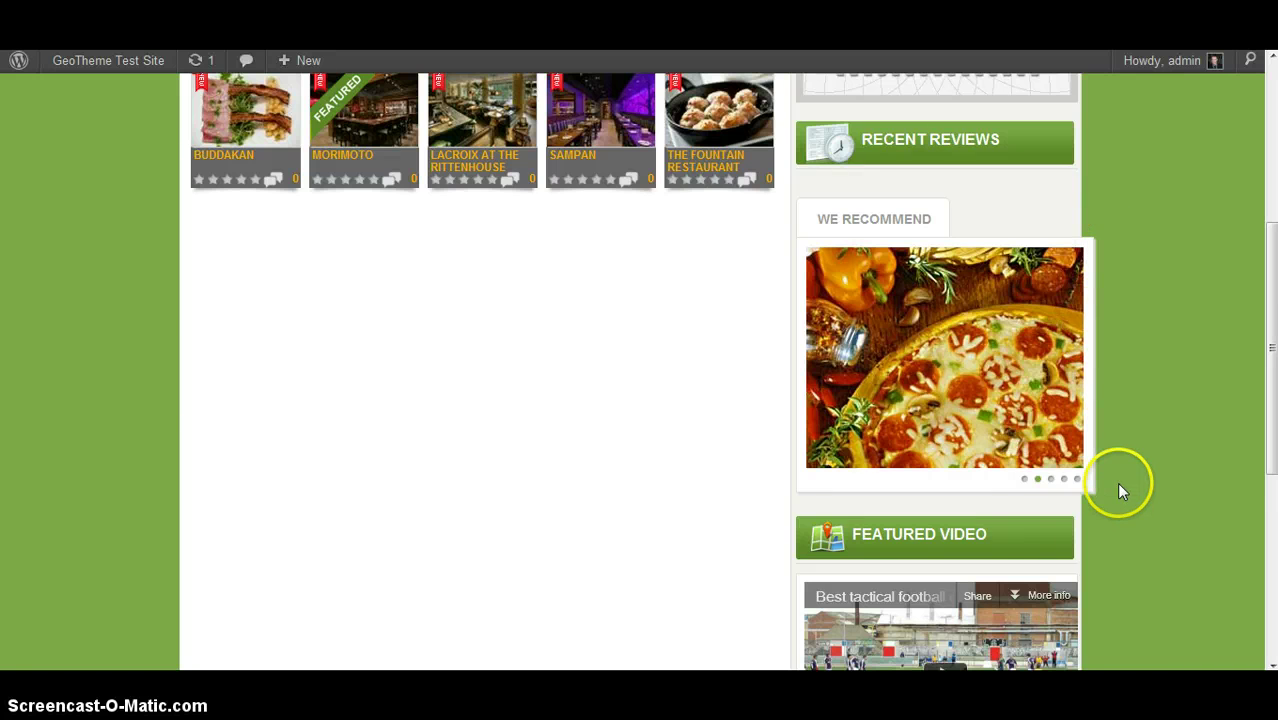
scroll(1118, 490, "down", 3)
scroll(1120, 494, "up", 7)
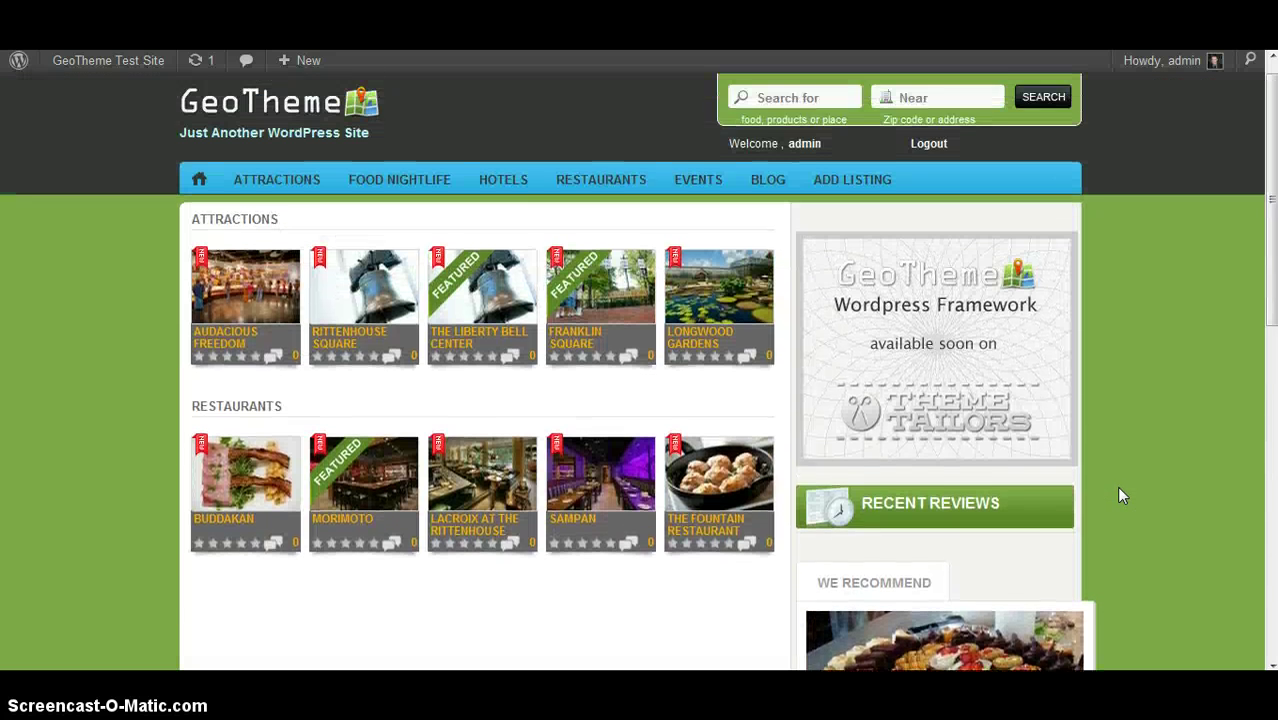
scroll(1118, 492, "up", 1)
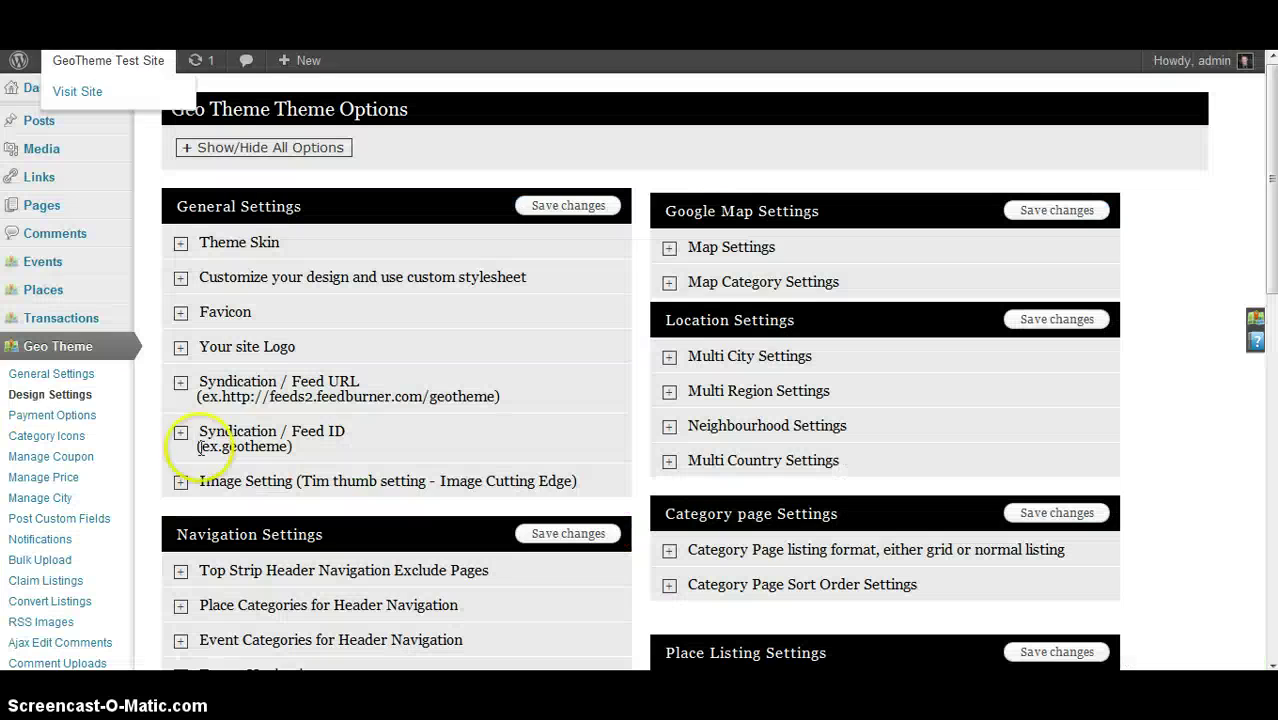
In Geo Theme's General Settings, enable claim listing, owner verified text, claim listing info on events and the author page link.
left_click(88, 375)
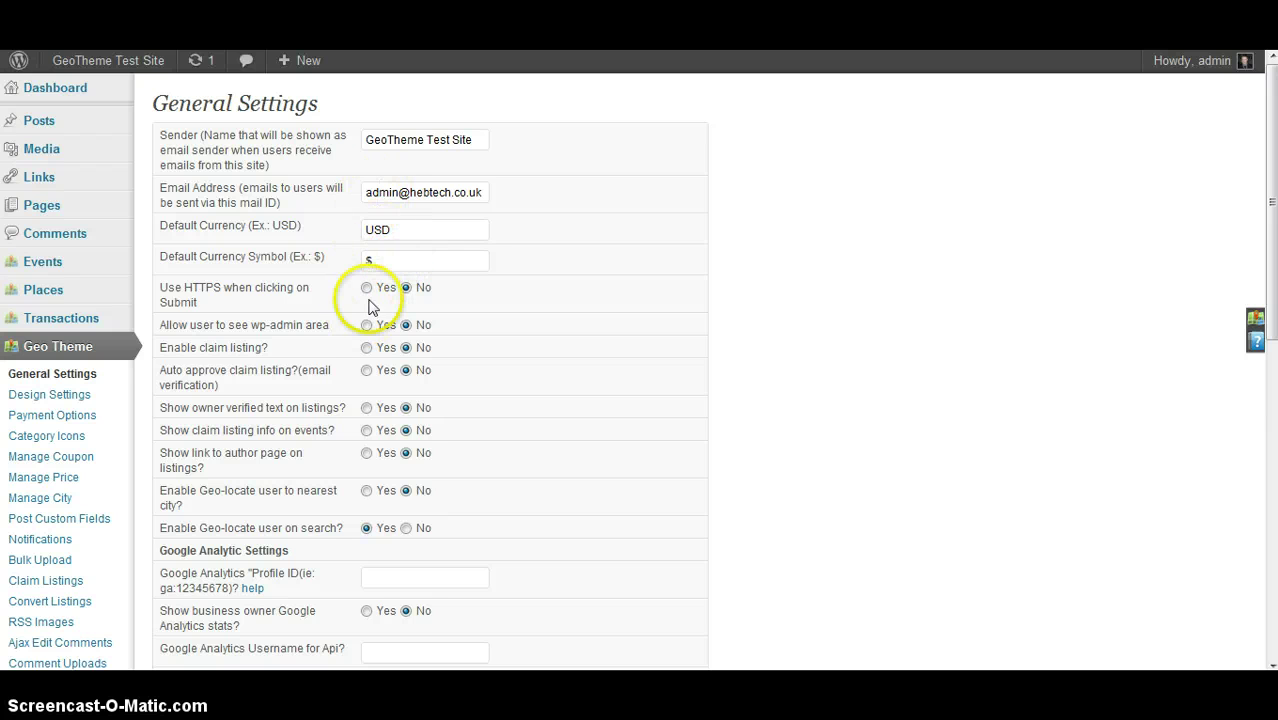
left_click(367, 348)
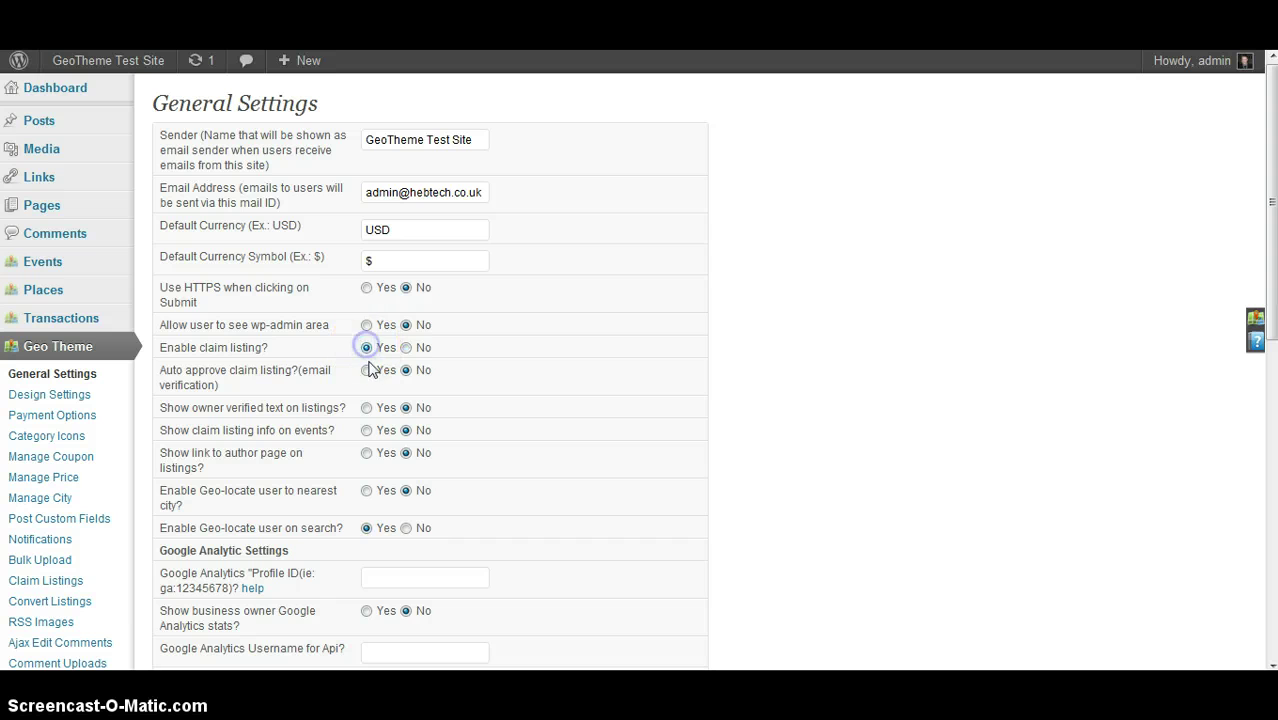
left_click(367, 409)
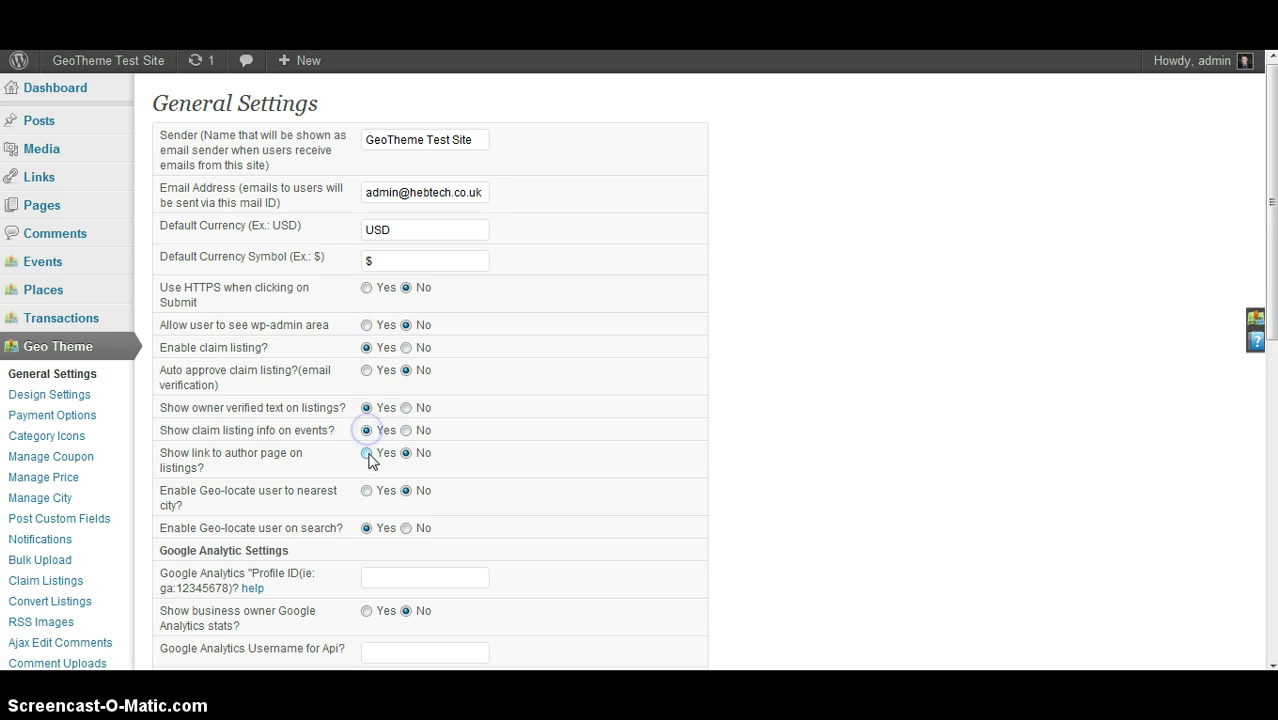
Show search distances in miles, and in feet for distances below 0.01.
scroll(419, 485, "down", 4)
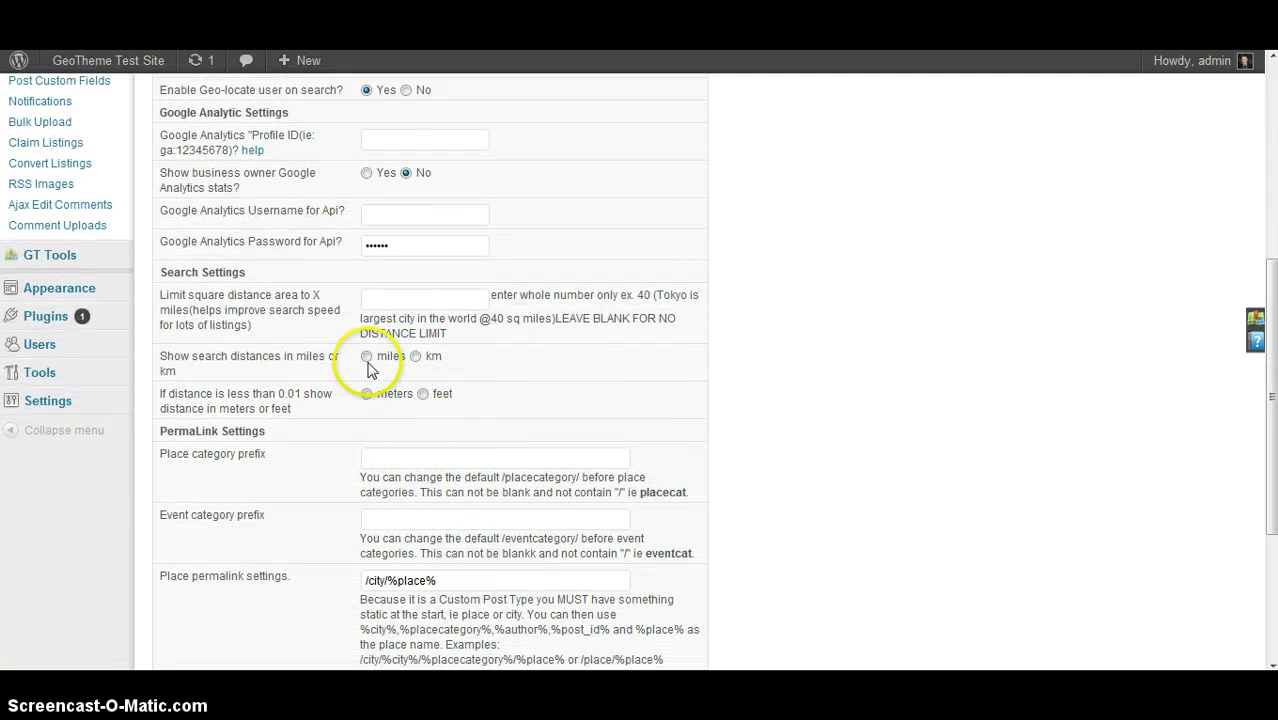
left_click(366, 368)
left_click(423, 396)
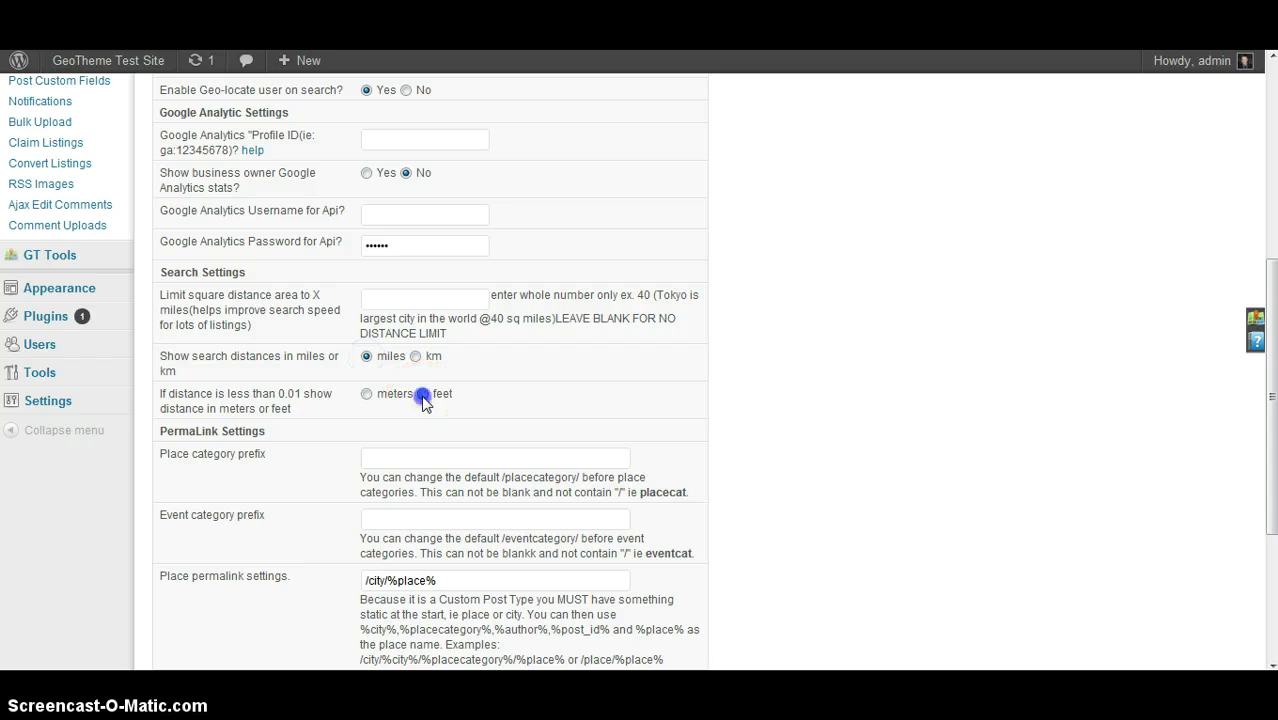
Set the place permalink to /city/%city%/%placecategory%/%place% and submit the general settings.
scroll(508, 402, "down", 2)
scroll(508, 402, "down", 1)
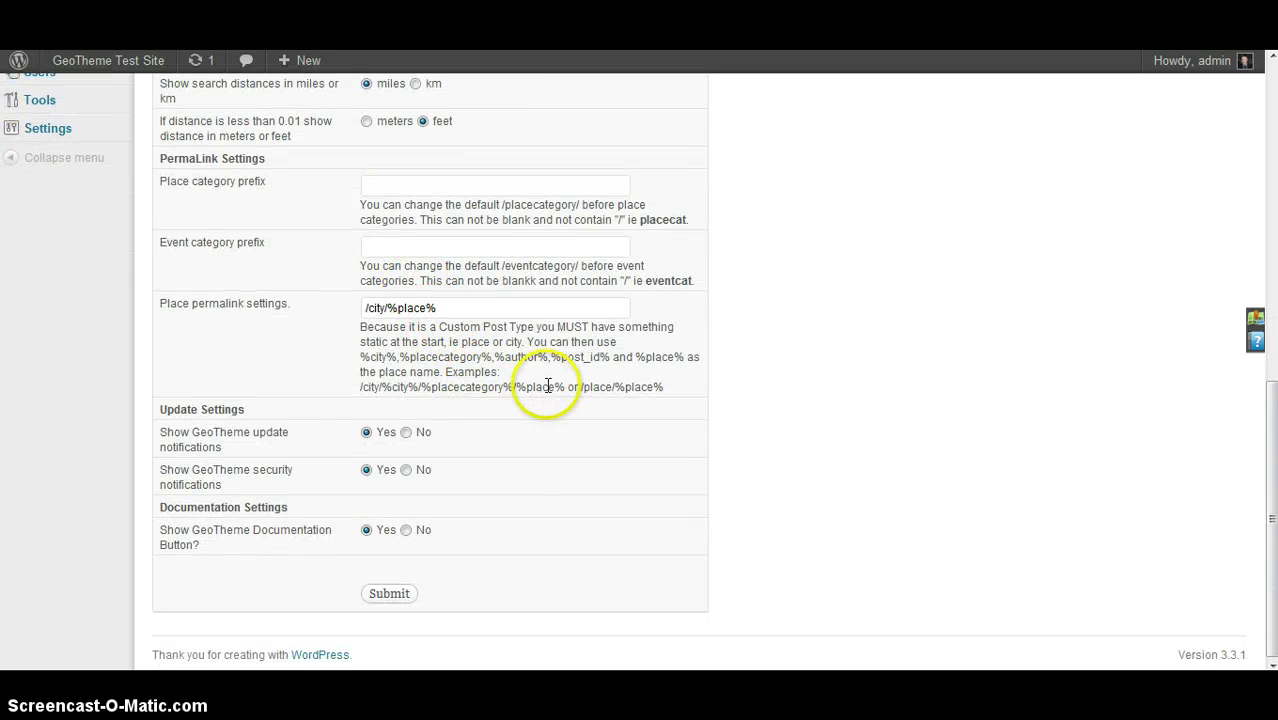
left_click_drag(565, 387, 411, 384)
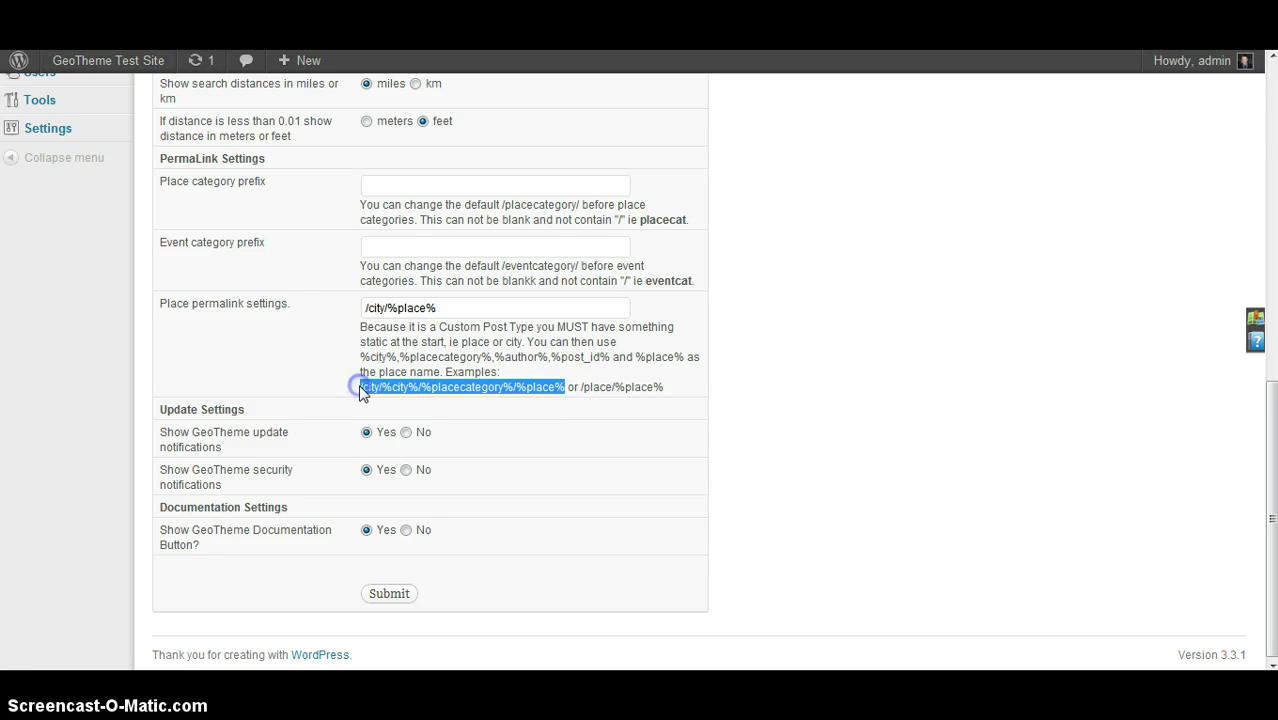
triple_click(448, 307)
type("/city/%city%/%placecategory%/%place%")
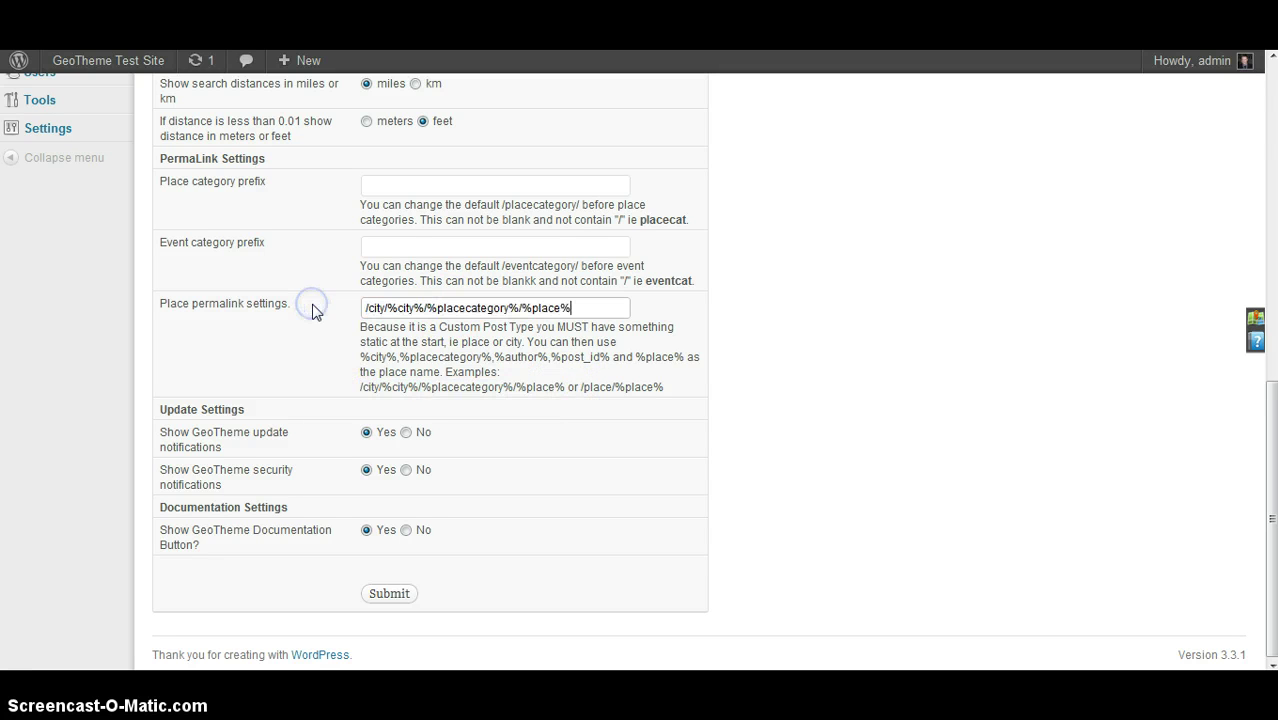
left_click(390, 596)
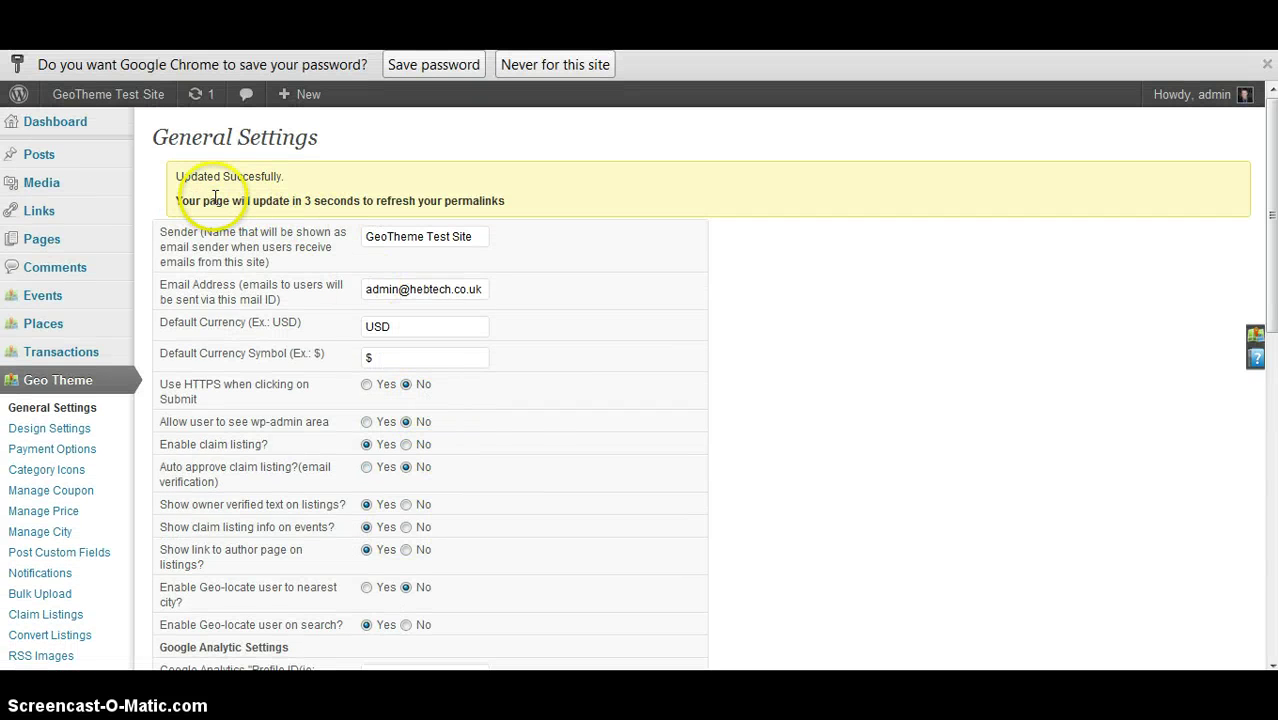
left_click_drag(216, 200, 440, 192)
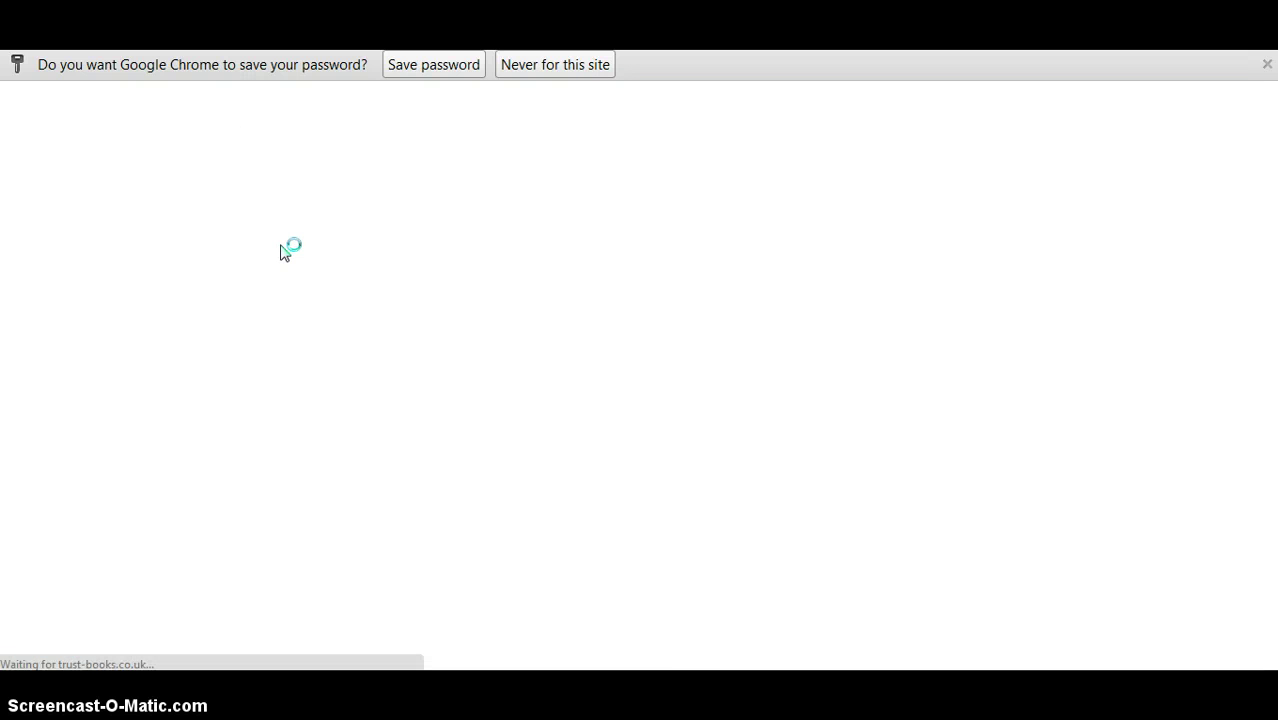
scroll(282, 250, "down", 1)
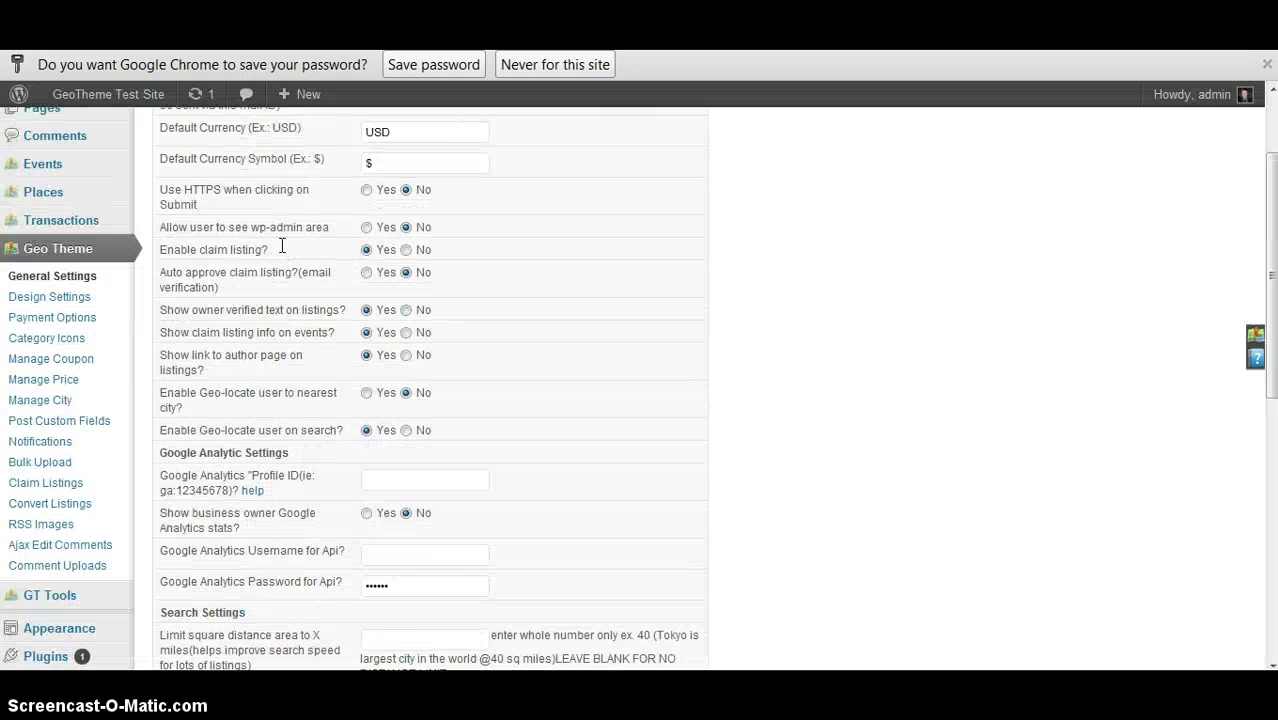
Open Geo Theme's Design Settings and check the navigation option that allows users to list events.
left_click(72, 296)
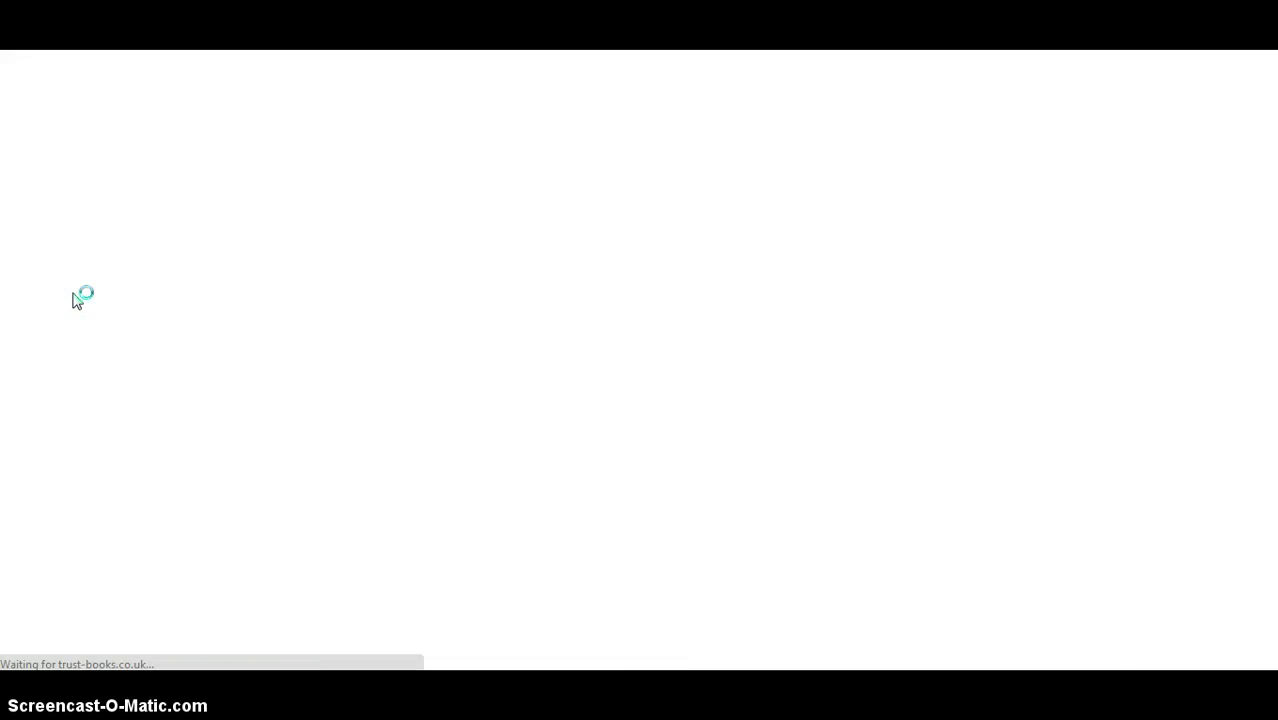
scroll(379, 289, "down", 1)
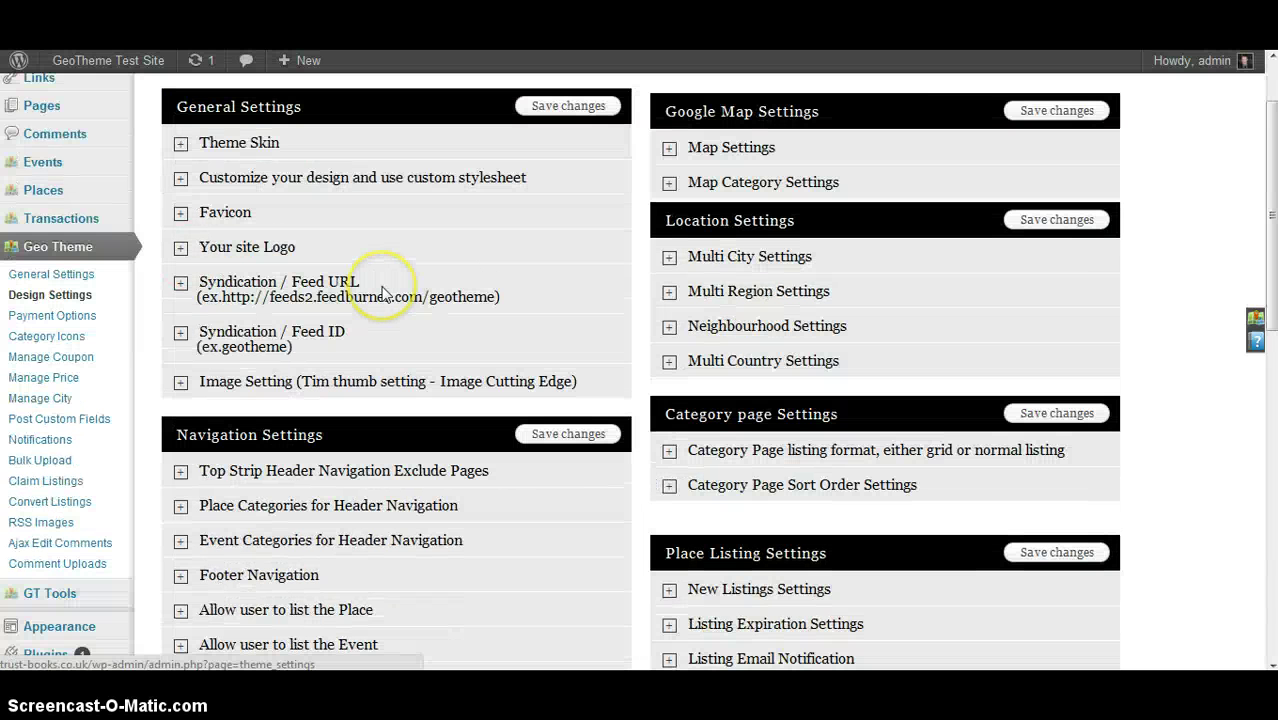
scroll(308, 277, "down", 2)
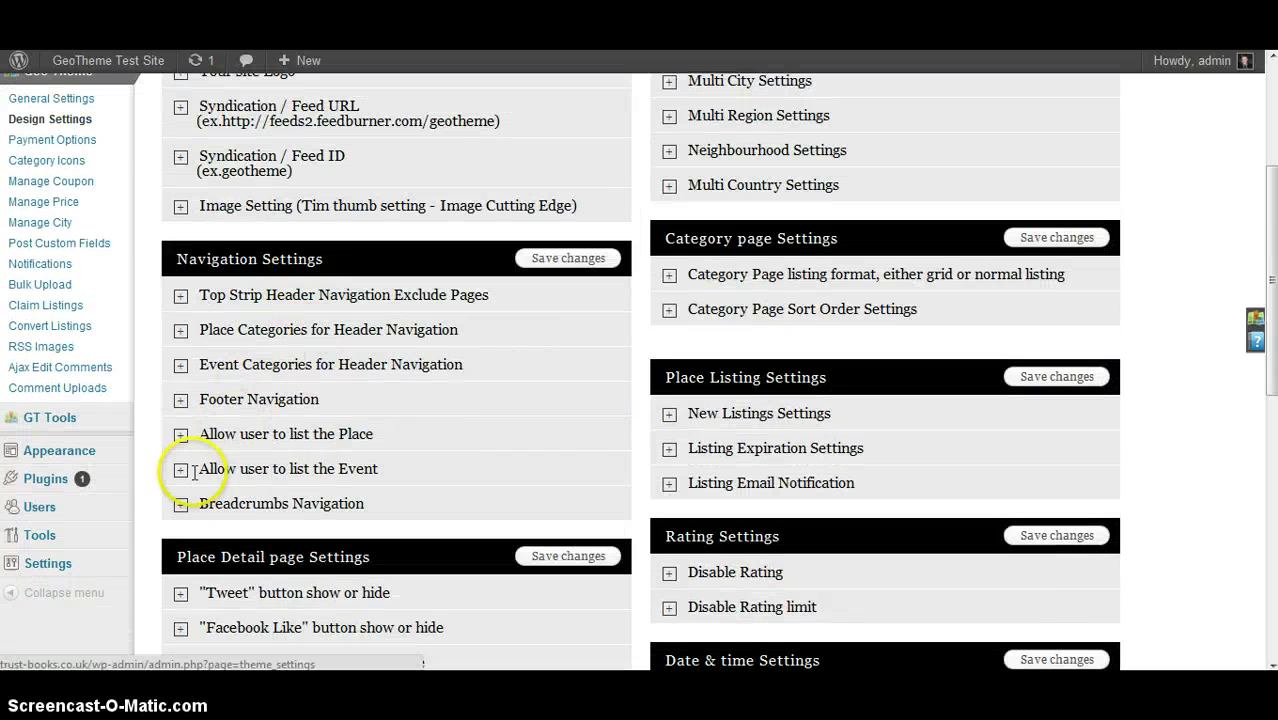
left_click(182, 470)
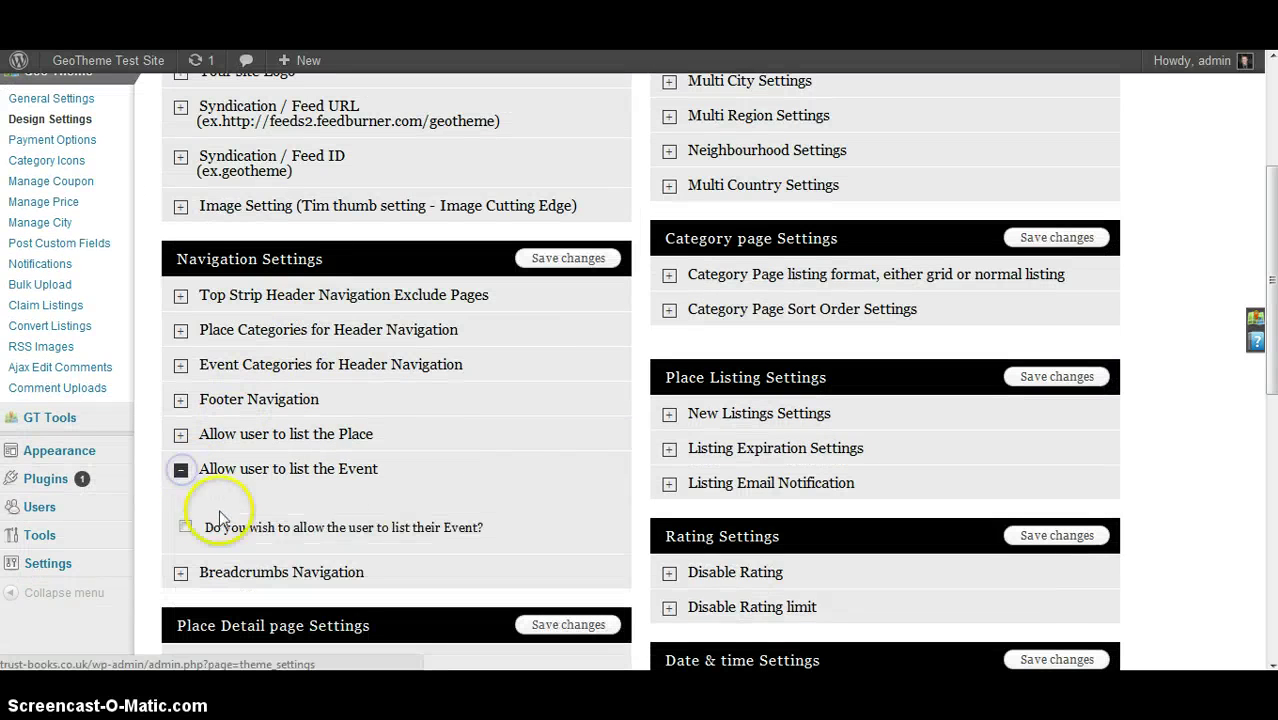
left_click(181, 470)
Enable the Google Plus button in the Place Detail page Settings and save the changes.
scroll(250, 455, "down", 3)
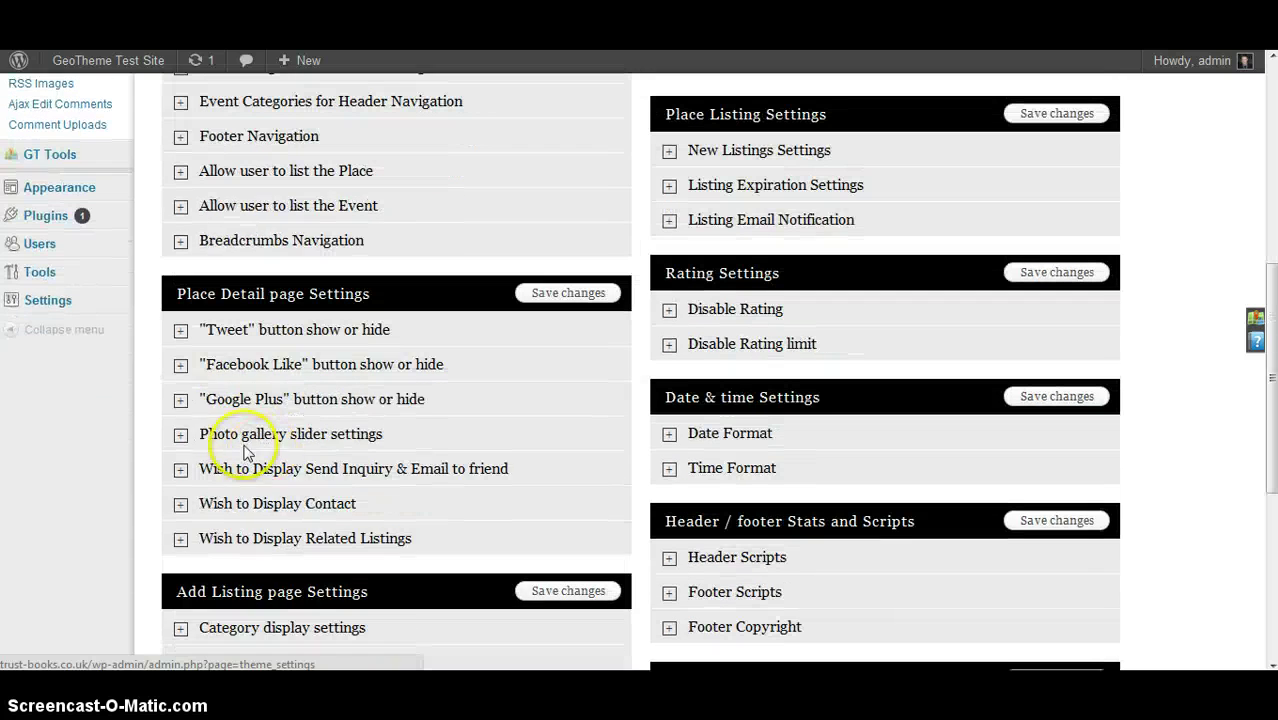
left_click(181, 399)
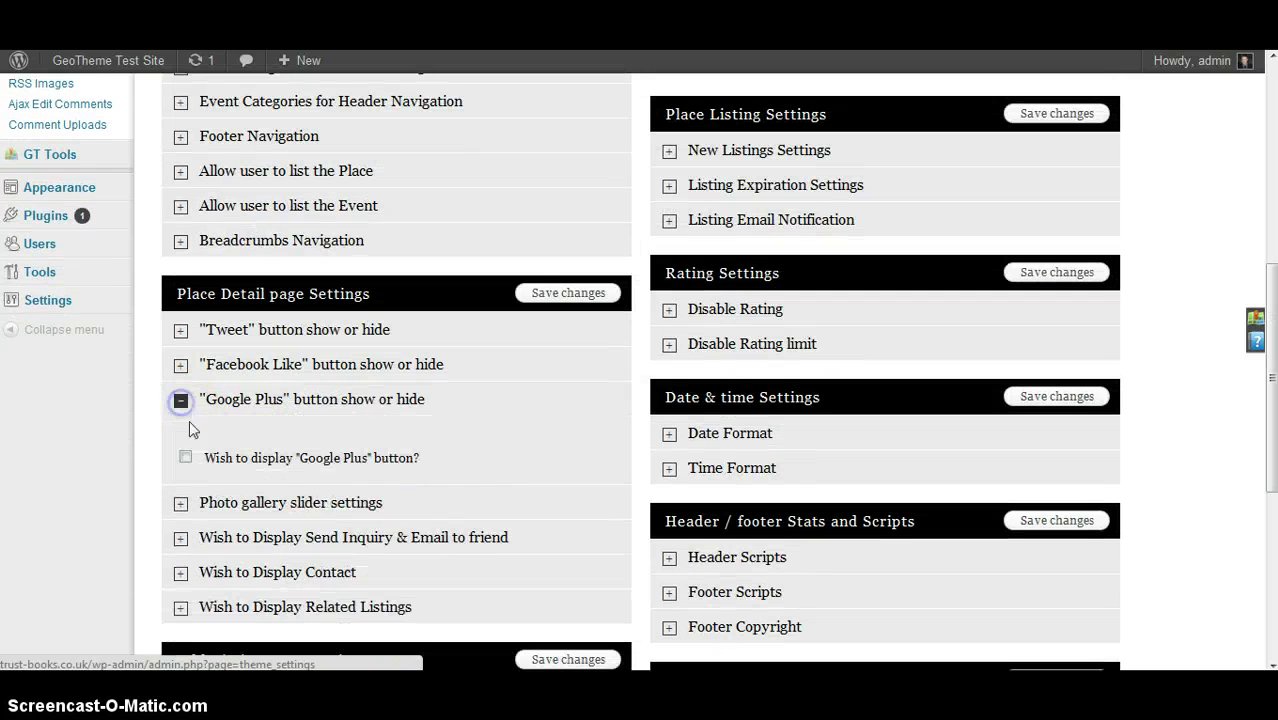
left_click(185, 458)
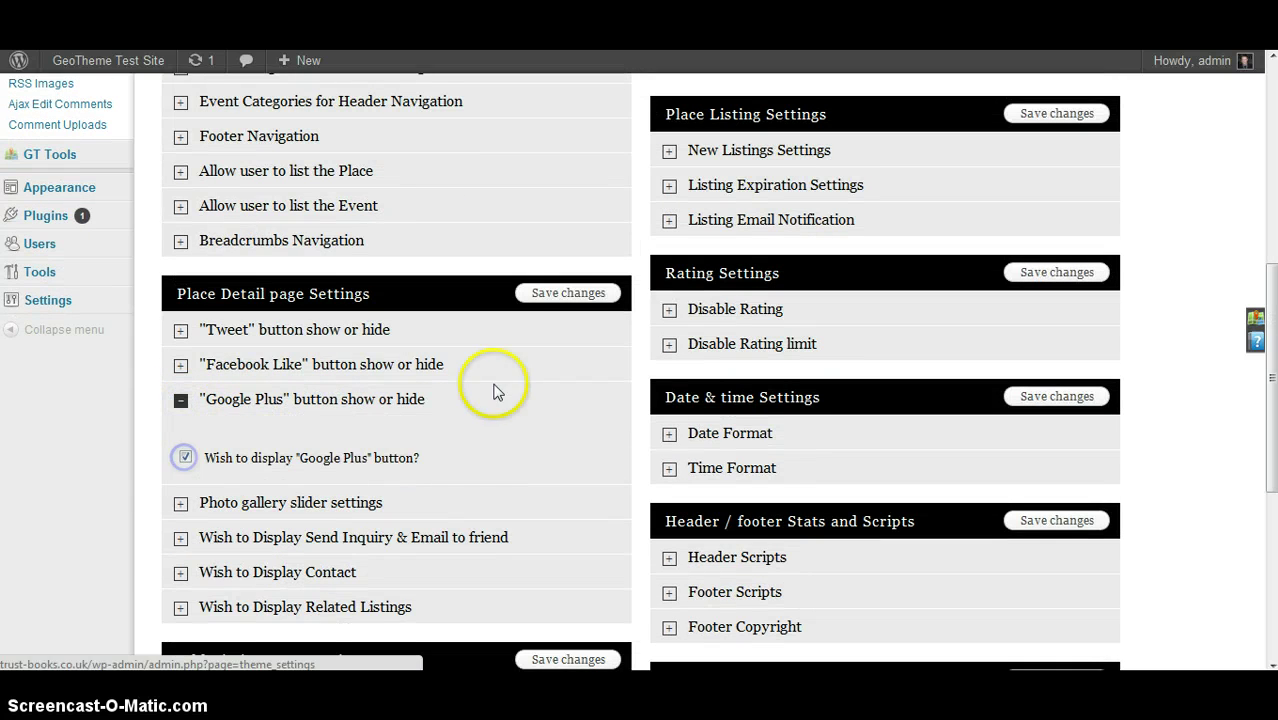
left_click(569, 293)
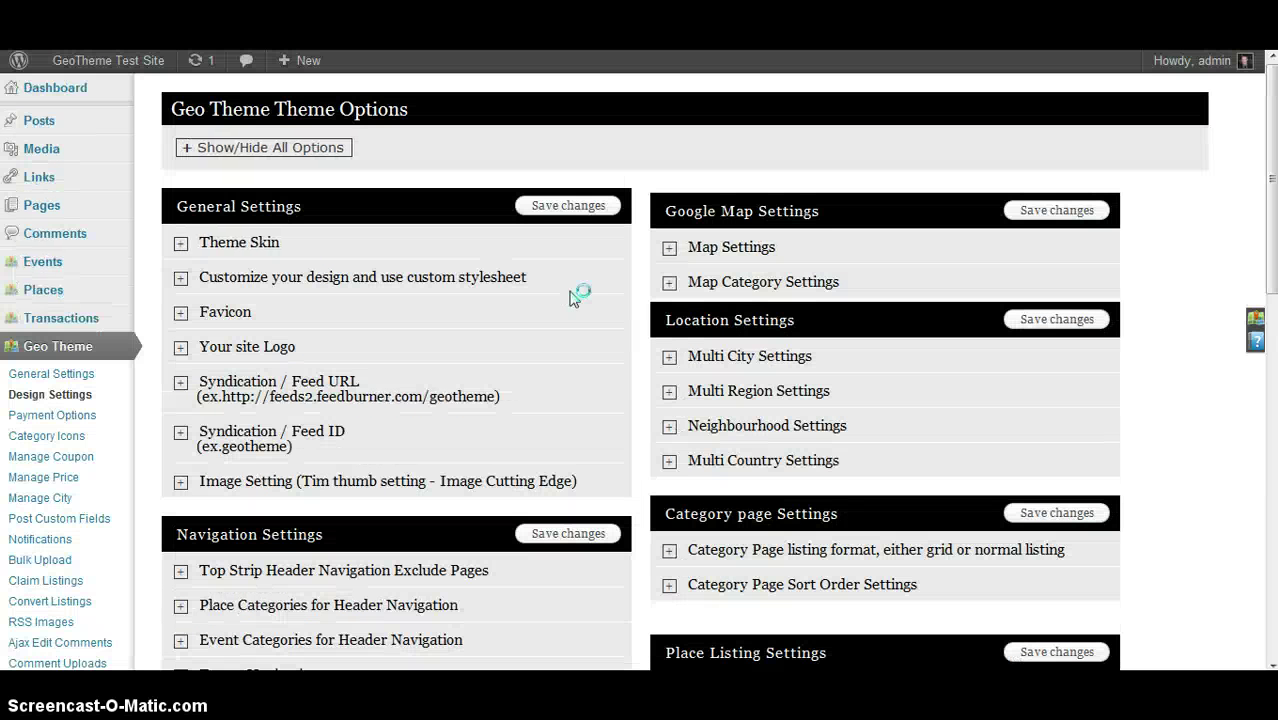
Open Geo Theme's Notifications page, go through the Admin Claim Listing Request Notice and submit the Admin Emails section.
scroll(204, 264, "down", 1)
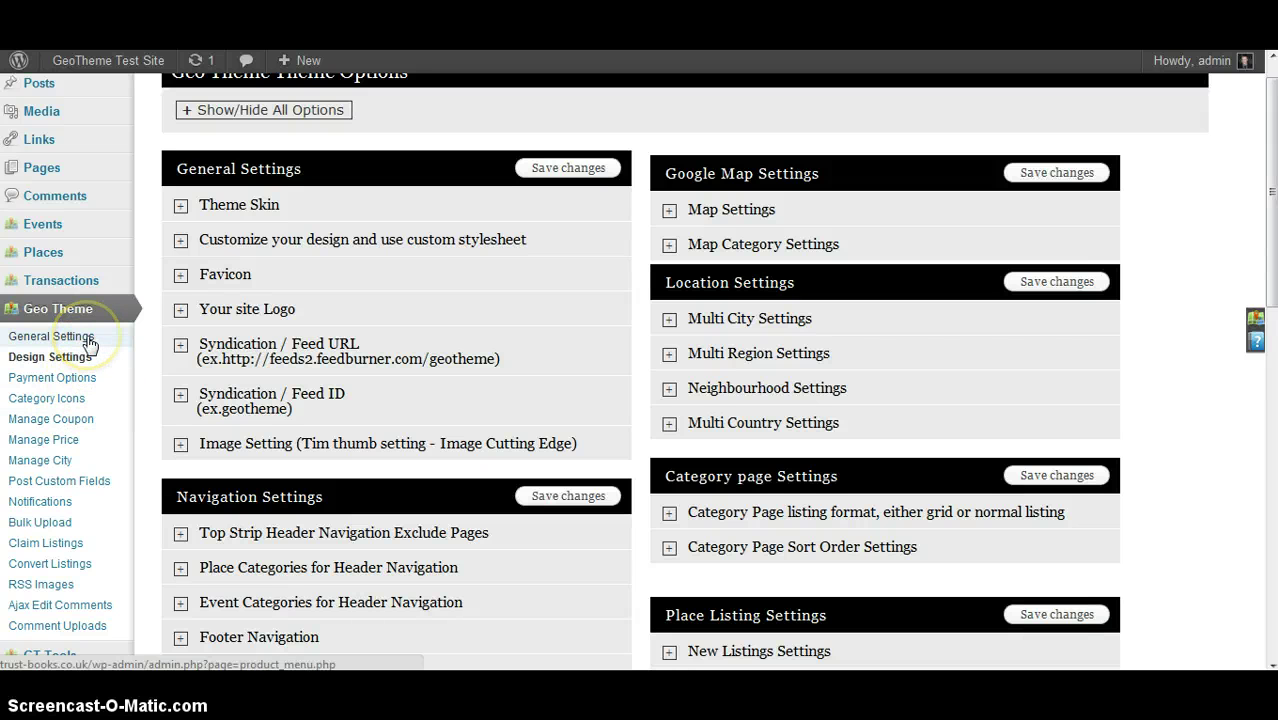
left_click(57, 340)
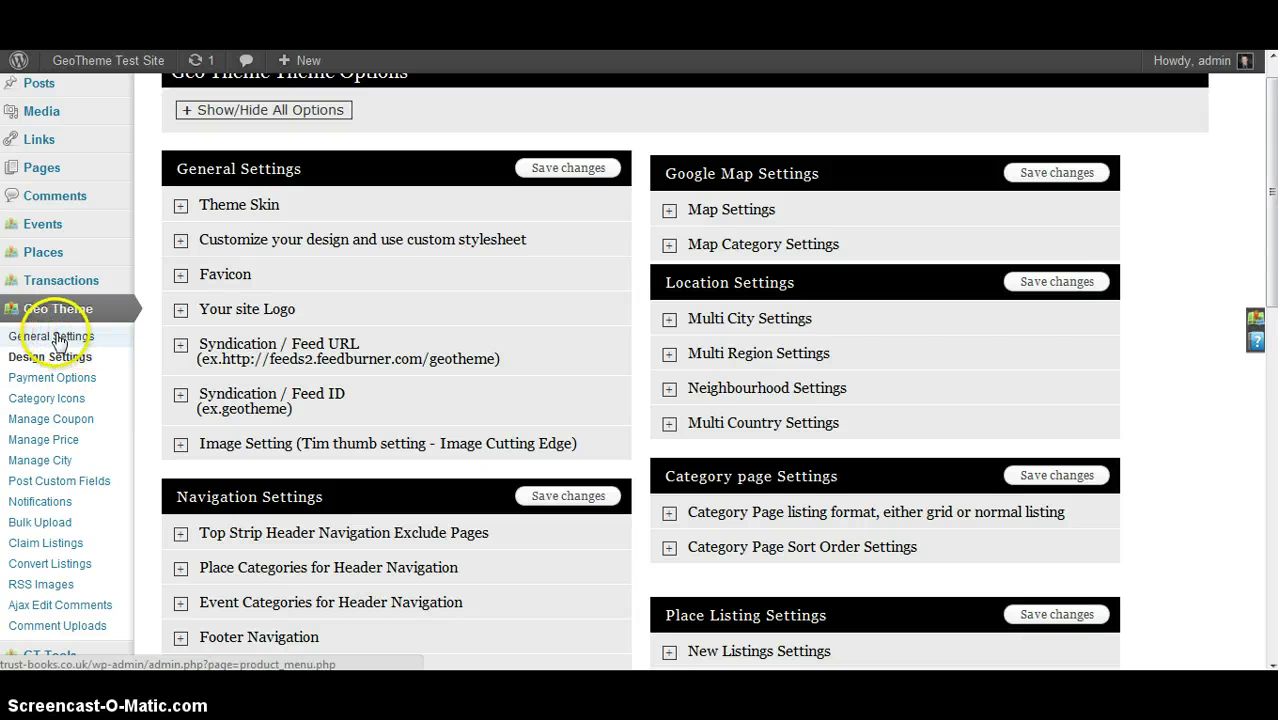
left_click(60, 344)
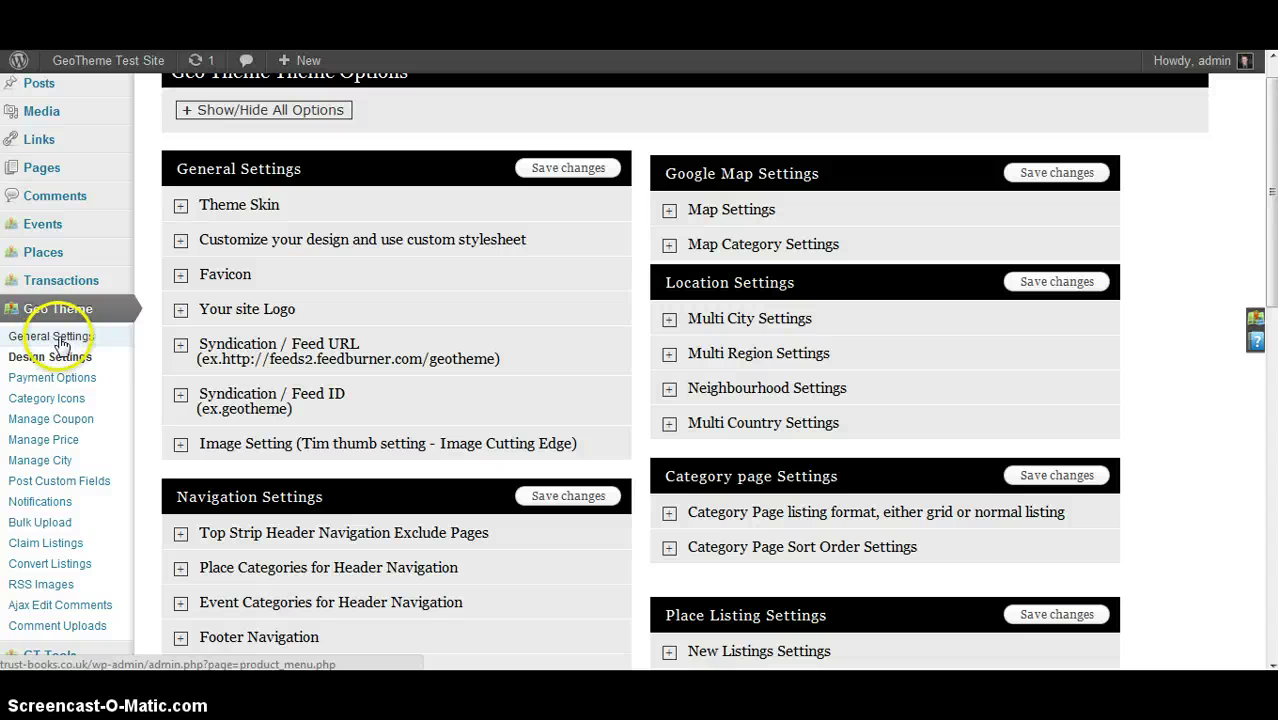
left_click(38, 503)
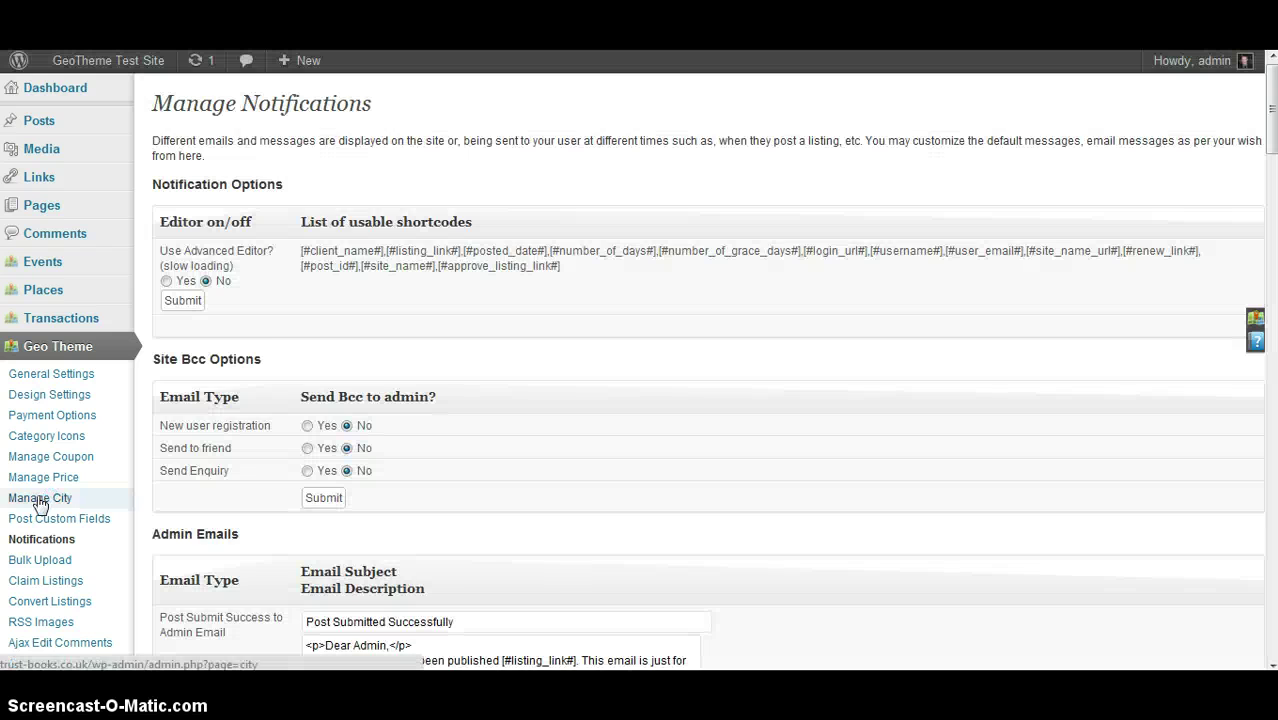
scroll(306, 366, "down", 3)
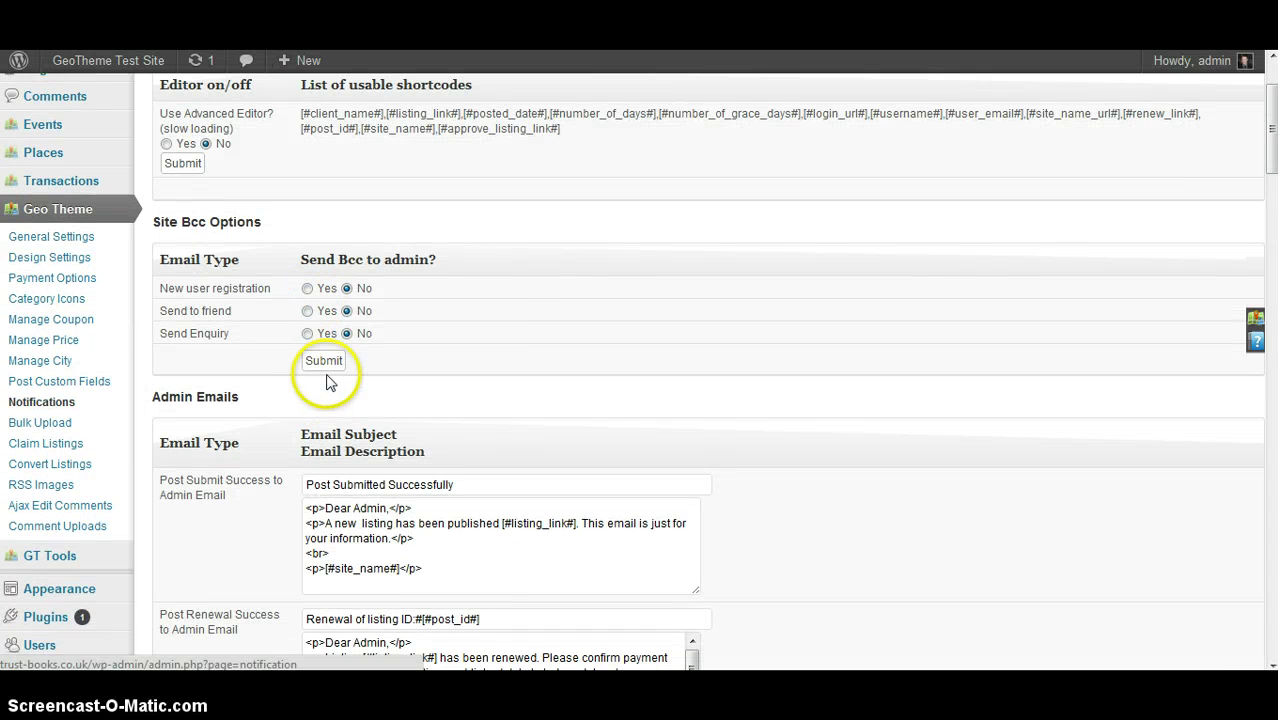
scroll(328, 380, "down", 15)
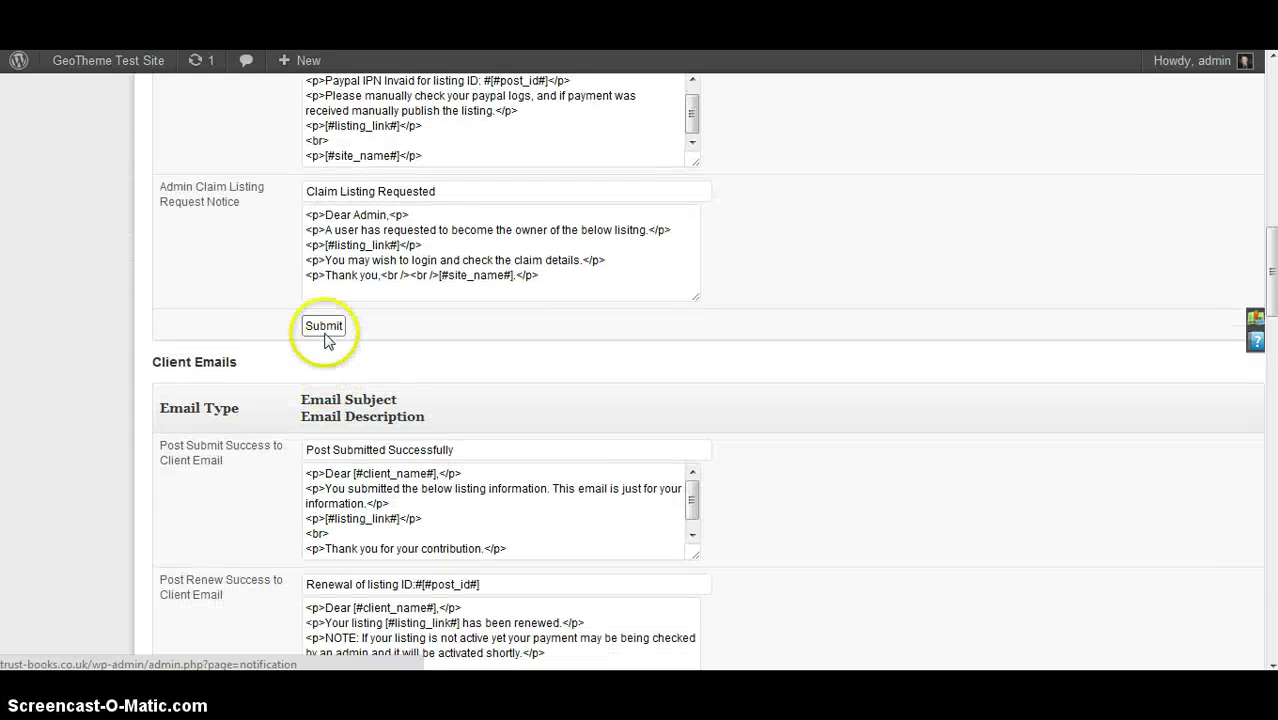
left_click_drag(540, 276, 316, 216)
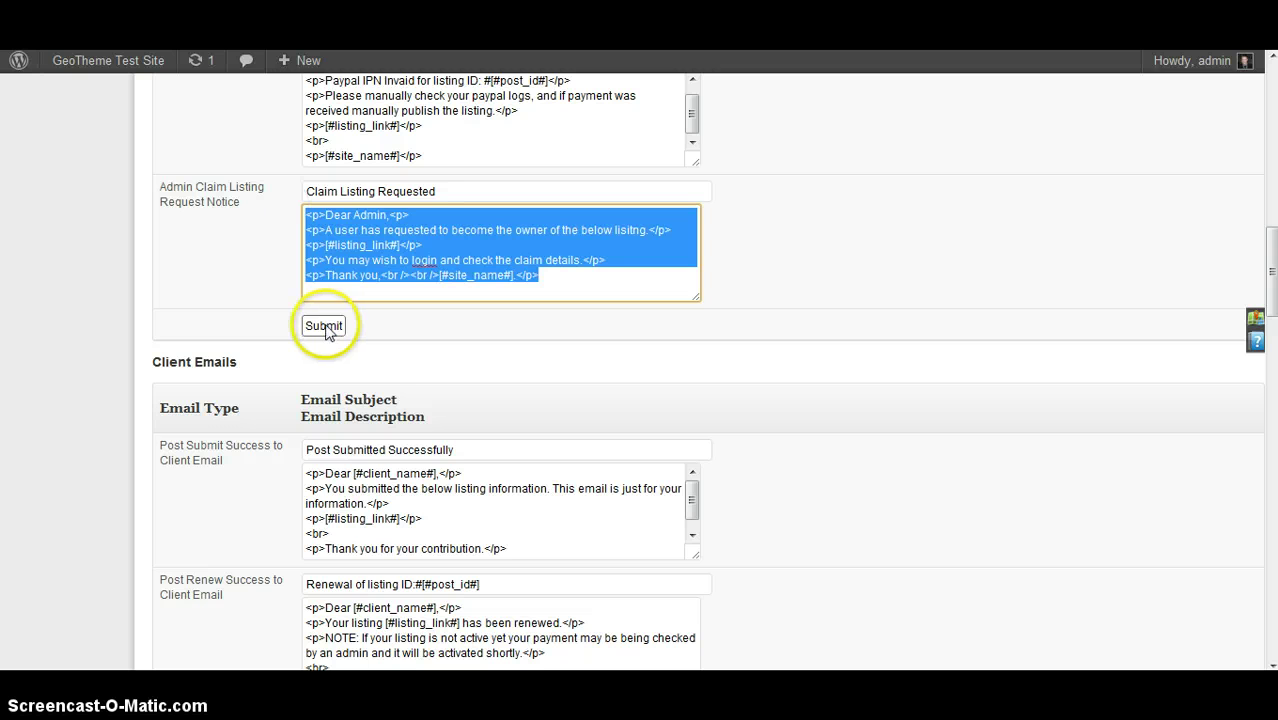
left_click(361, 260)
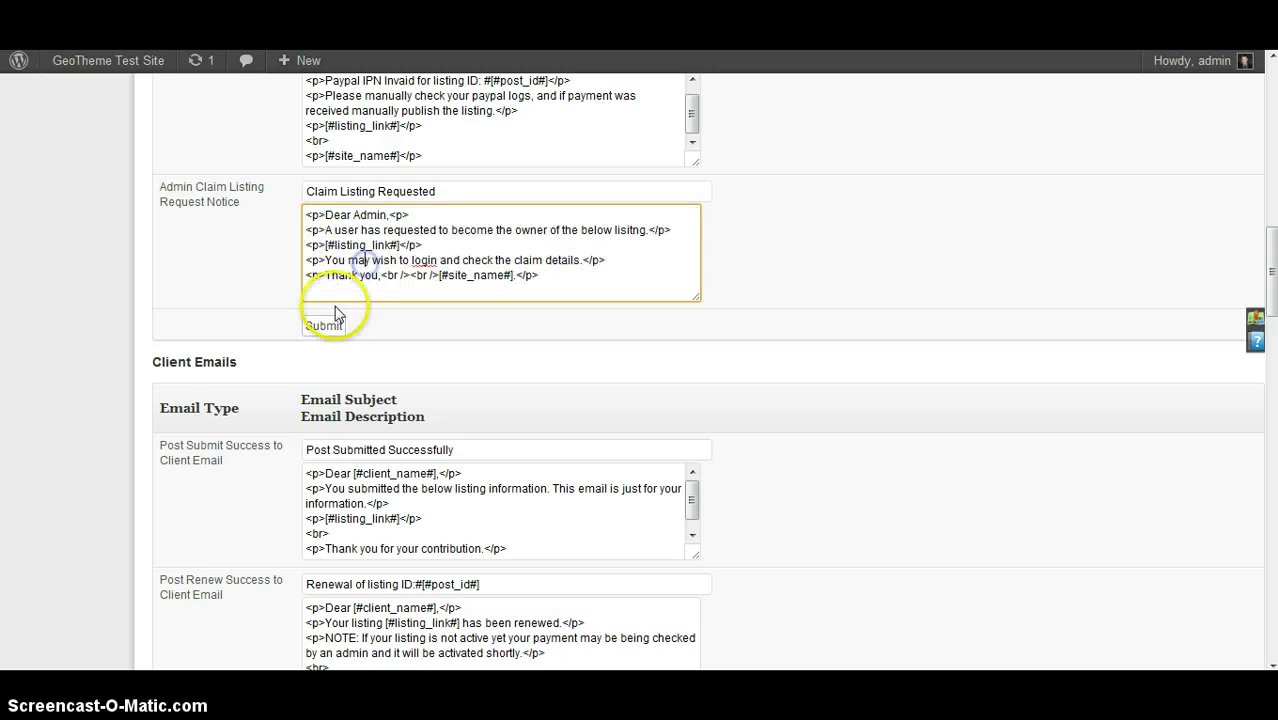
left_click(325, 325)
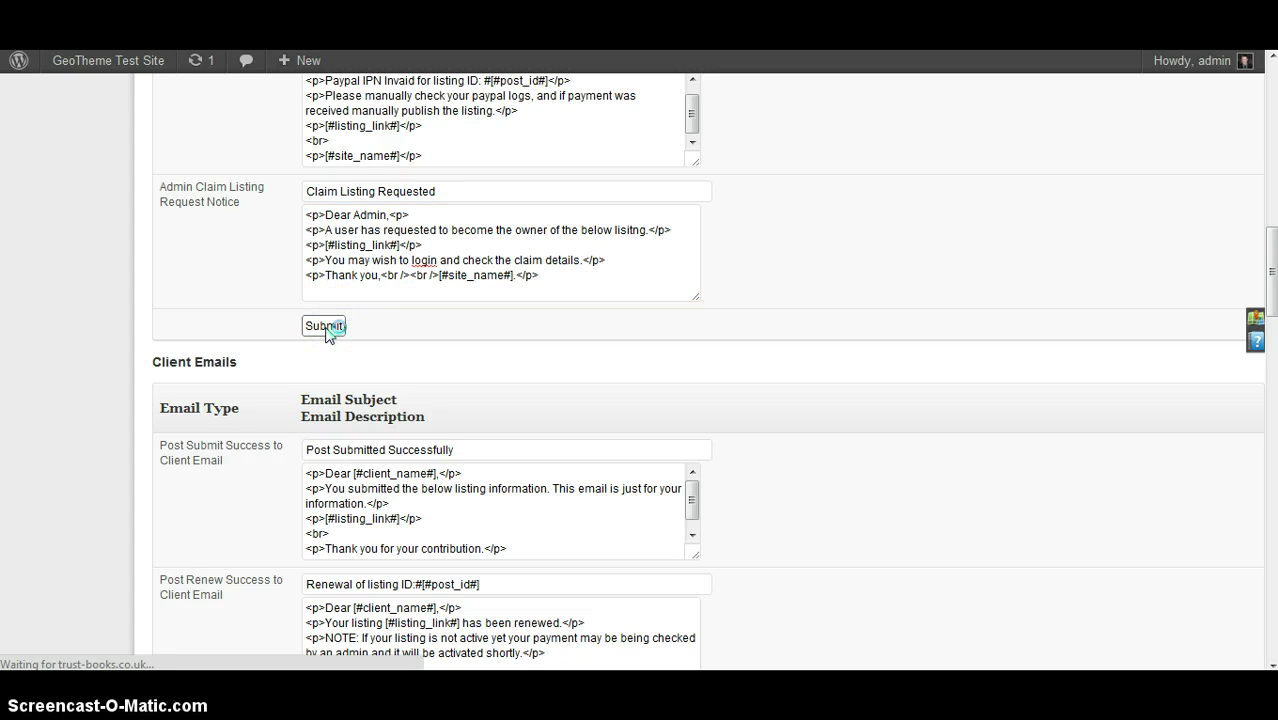
left_click(232, 279)
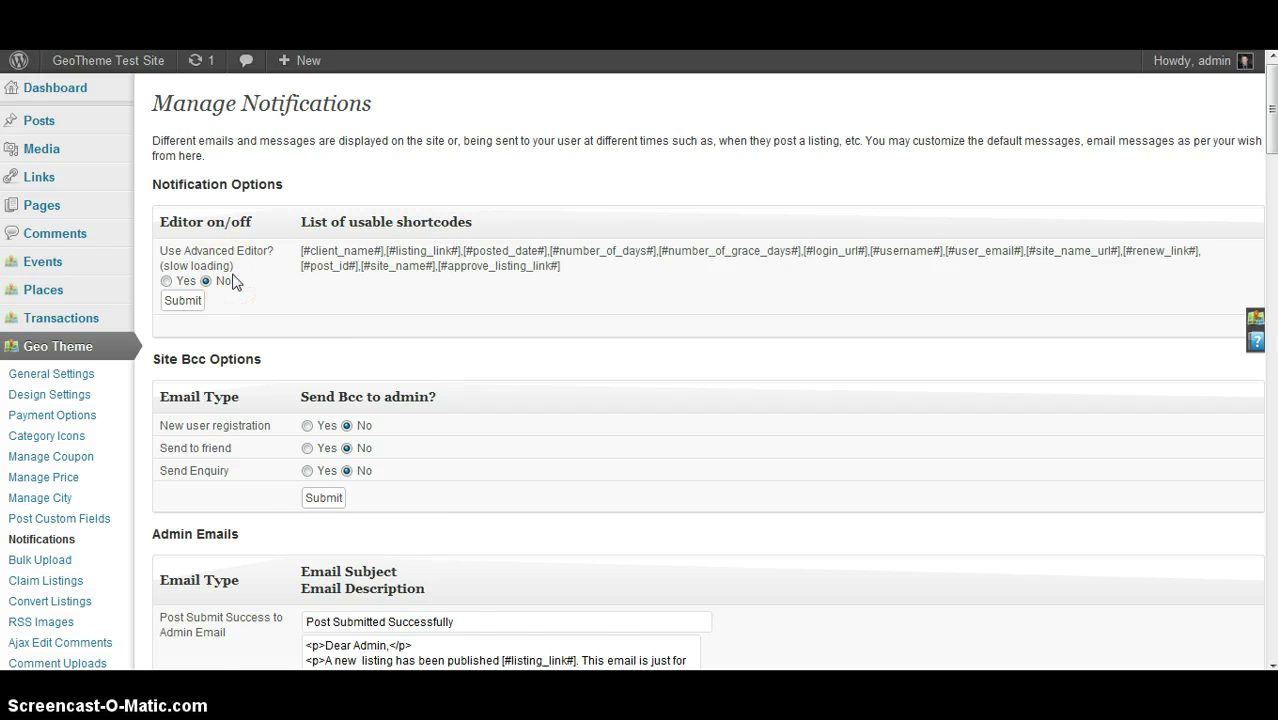
Set the WordPress permalink structure to Post name and save the permalink settings.
scroll(232, 281, "down", 4)
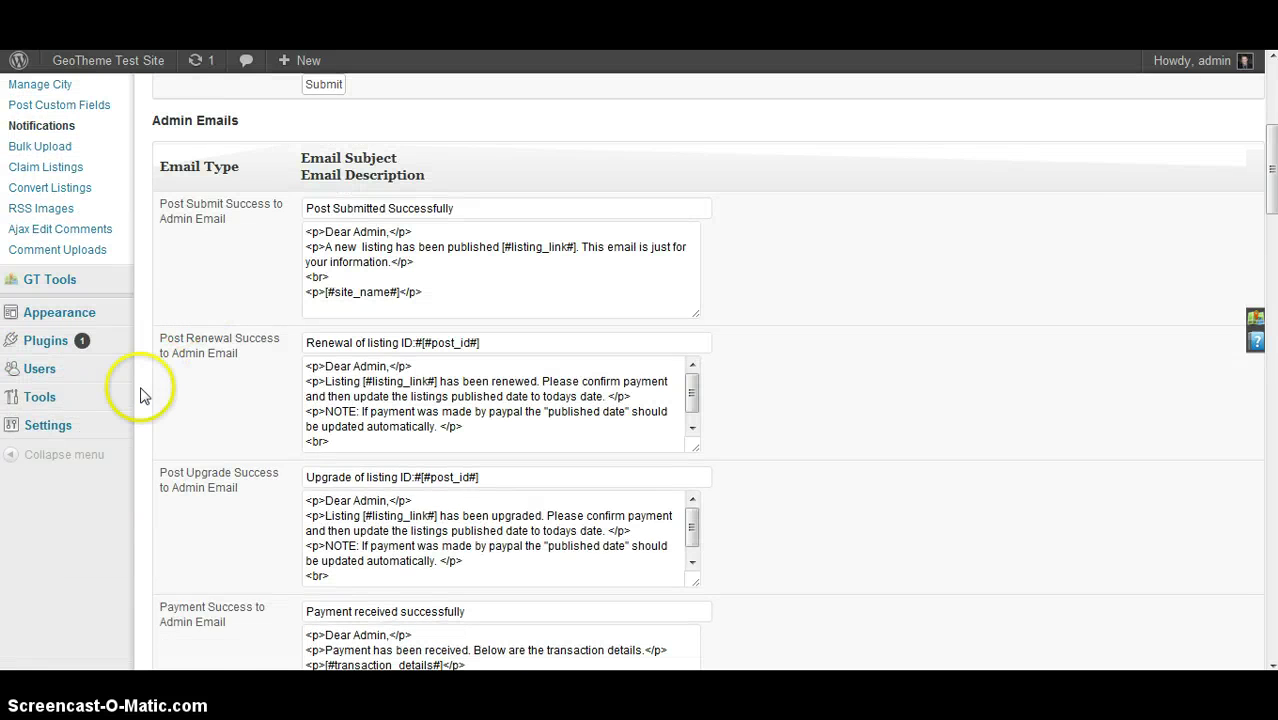
mouse_move(88, 432)
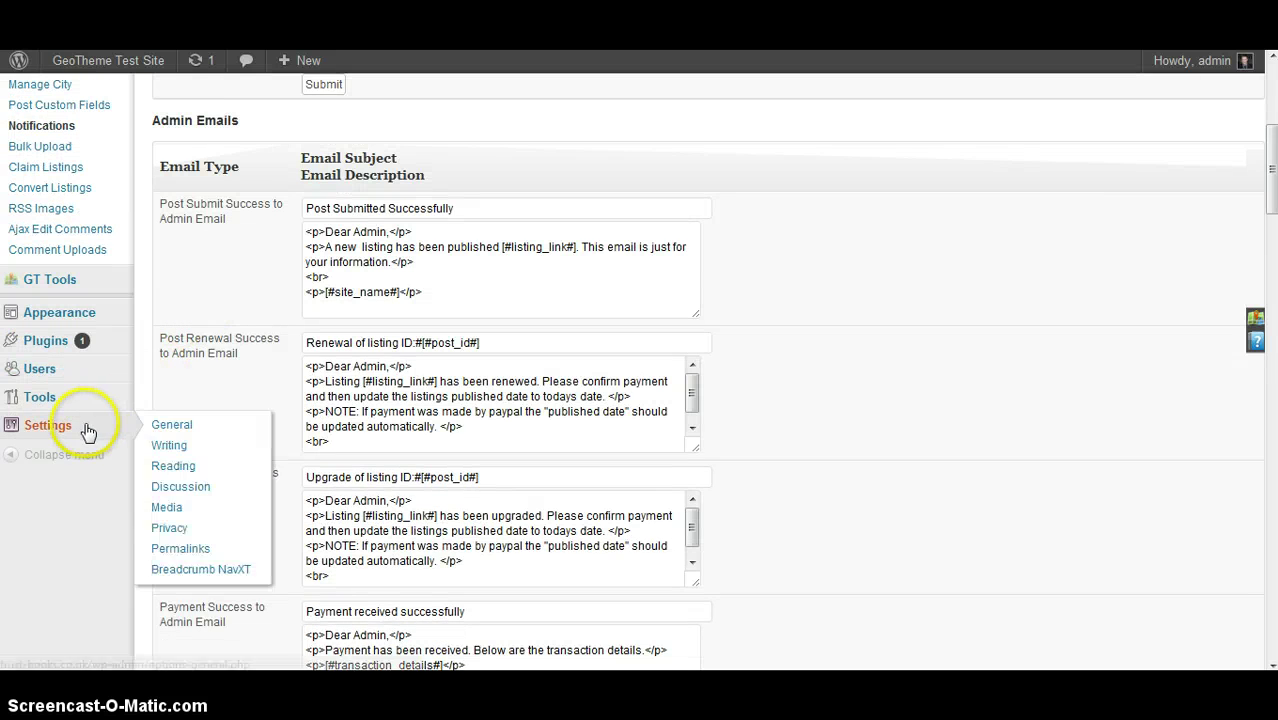
left_click(176, 549)
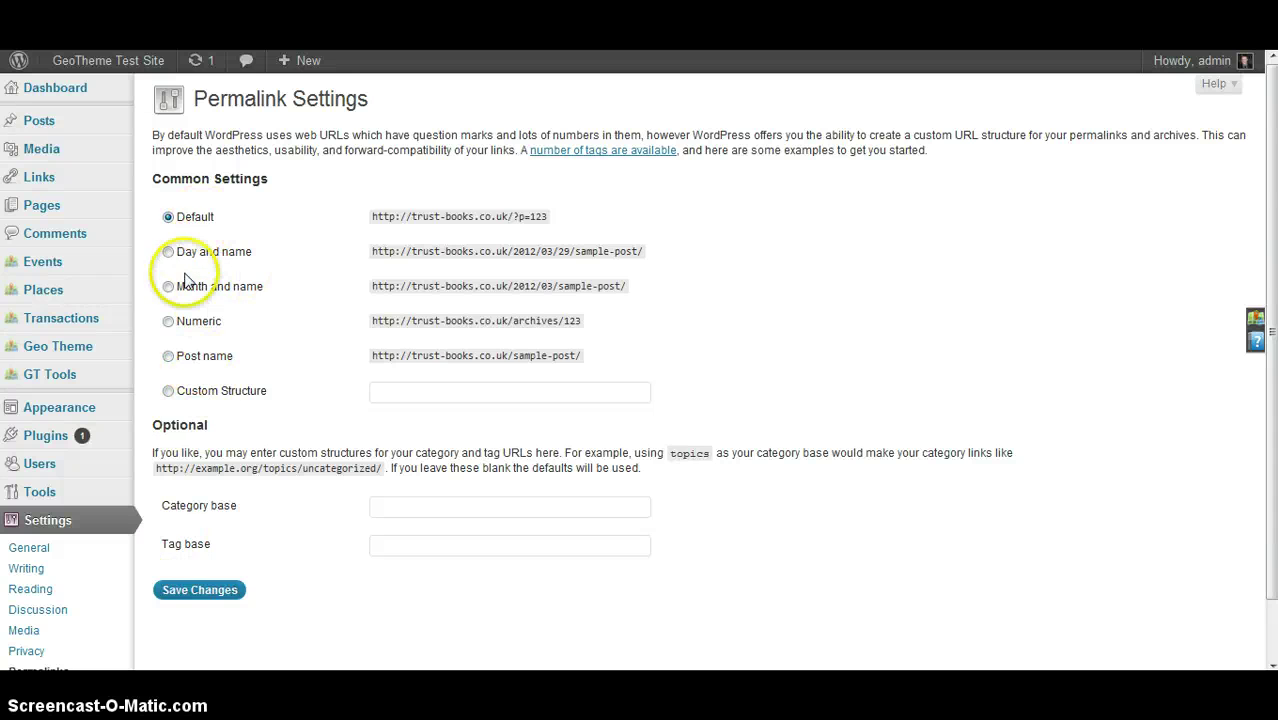
left_click(168, 356)
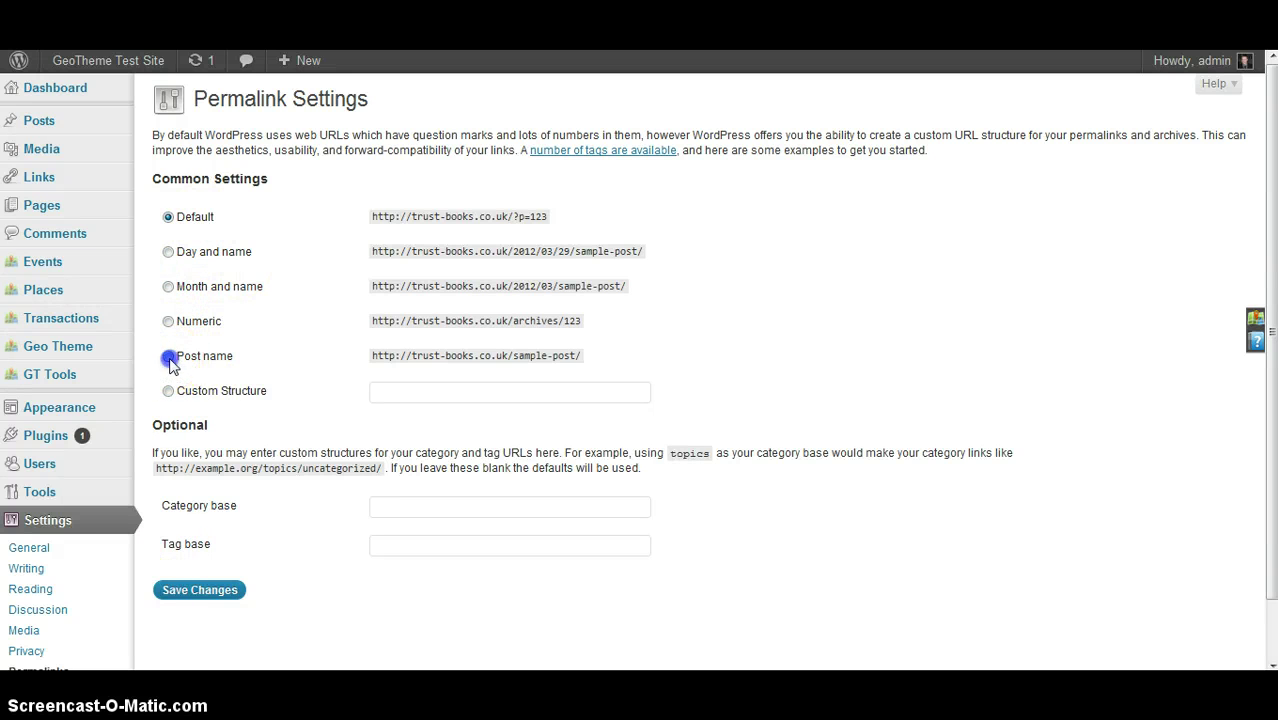
middle_click(241, 410)
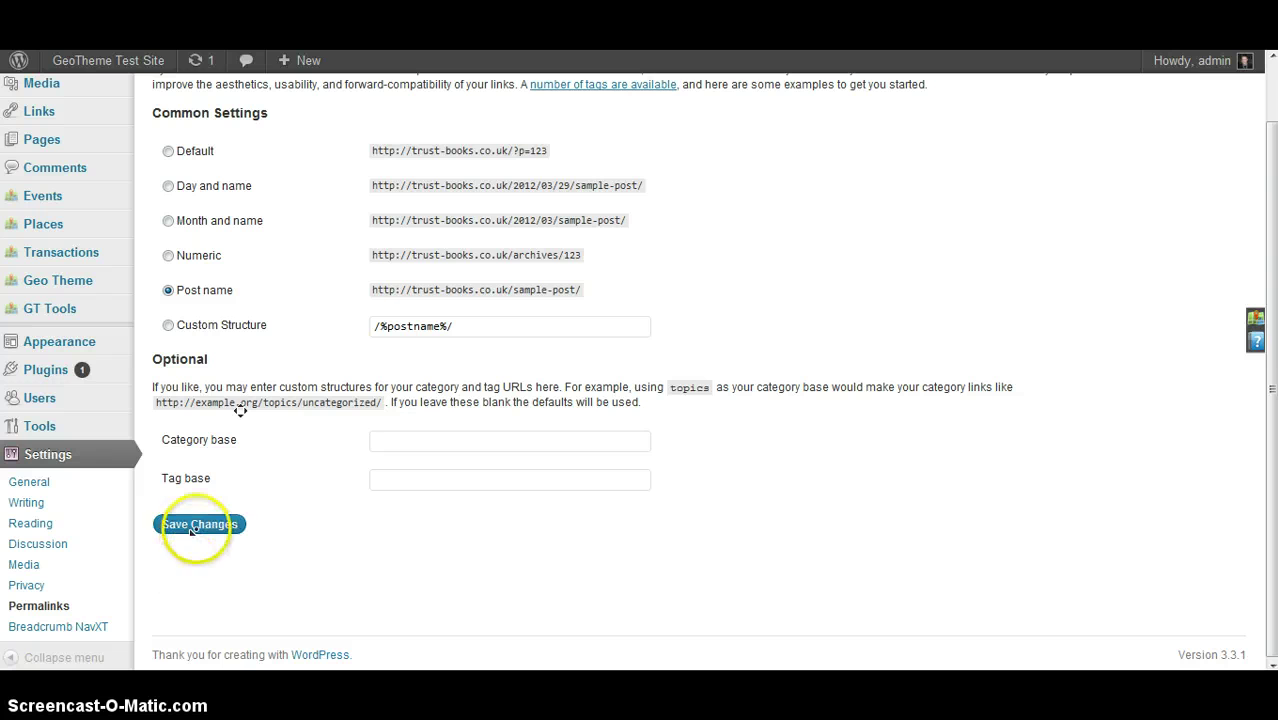
left_click(199, 527)
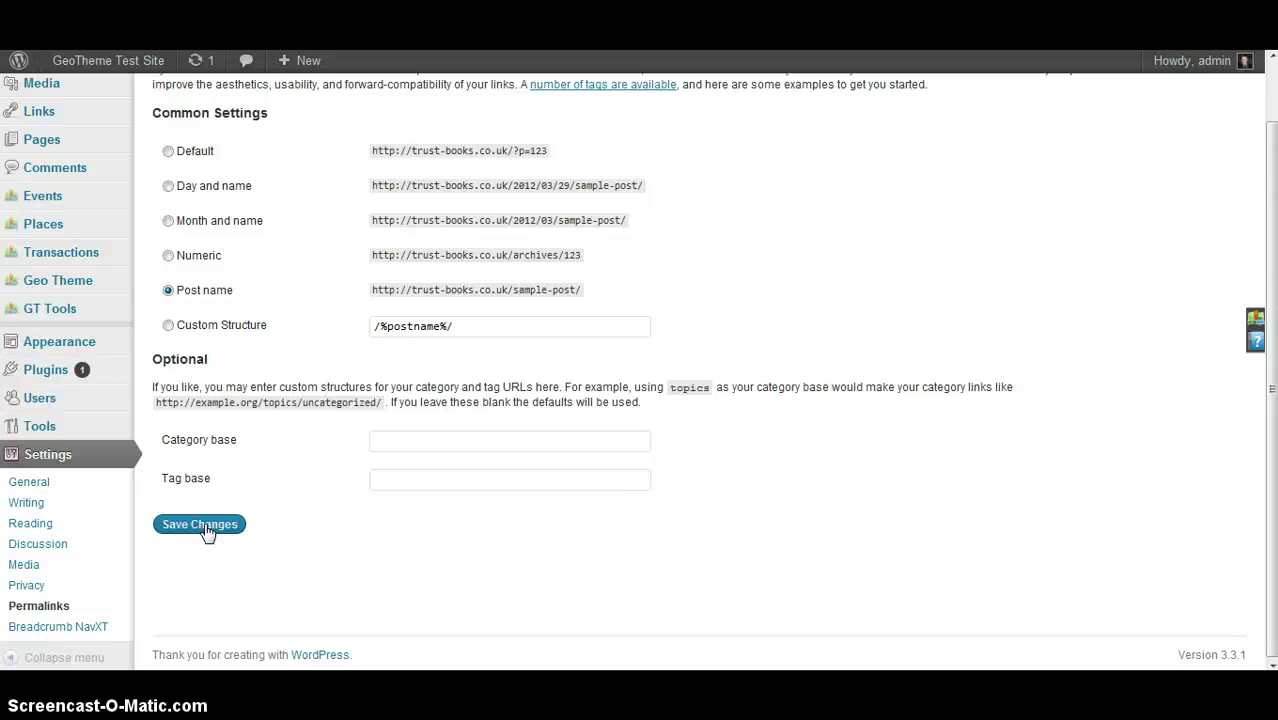
left_click(205, 526)
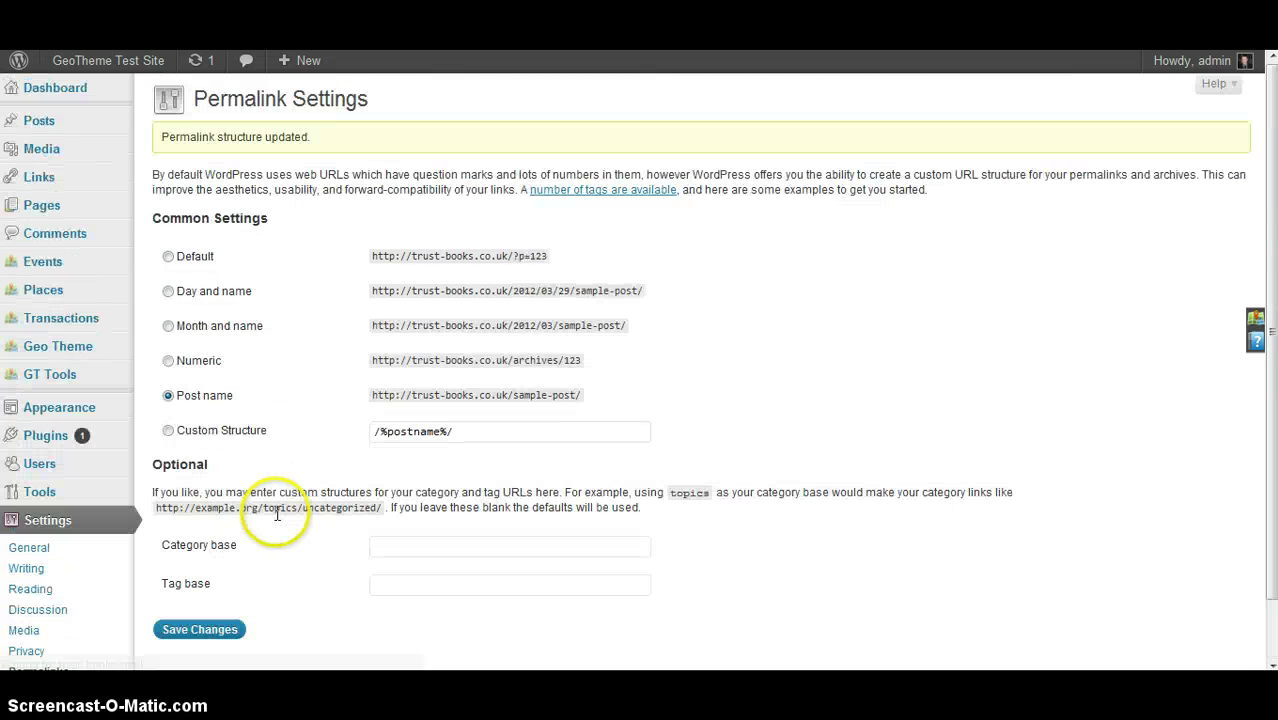
Resubmit Geo Theme's General Settings to refresh the permalinks, and open the site's front end.
mouse_move(130, 346)
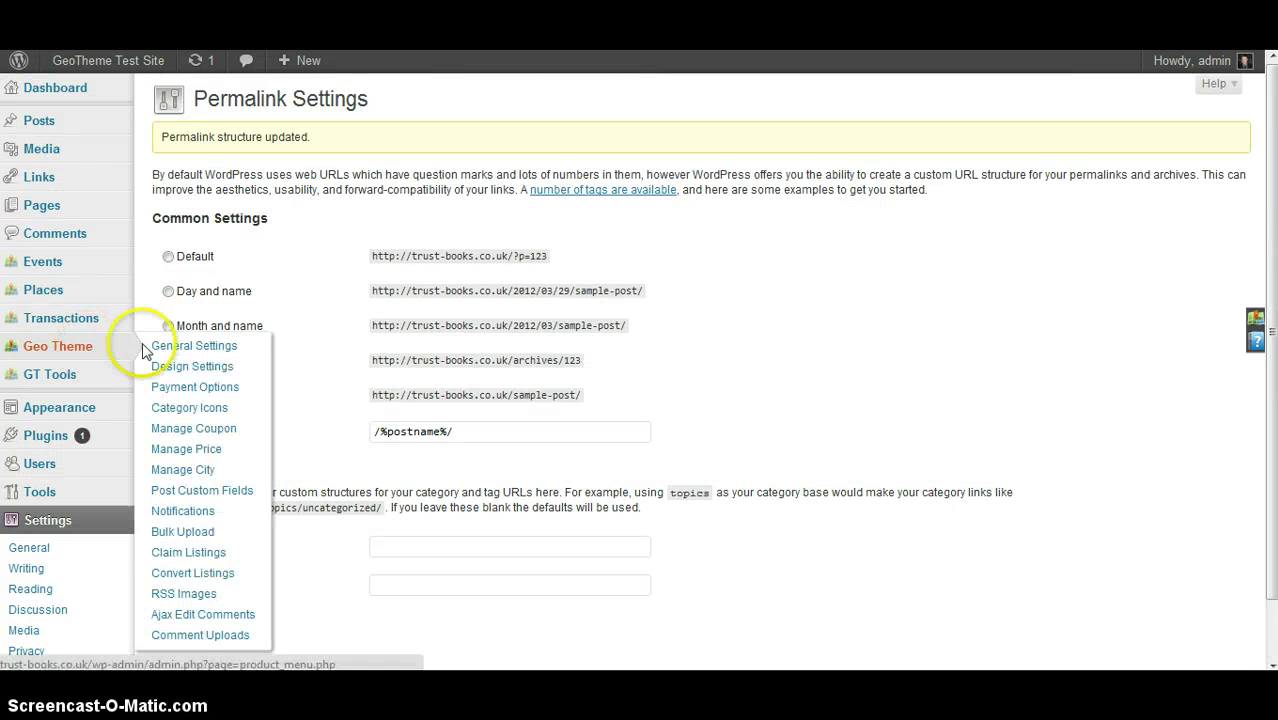
left_click(175, 347)
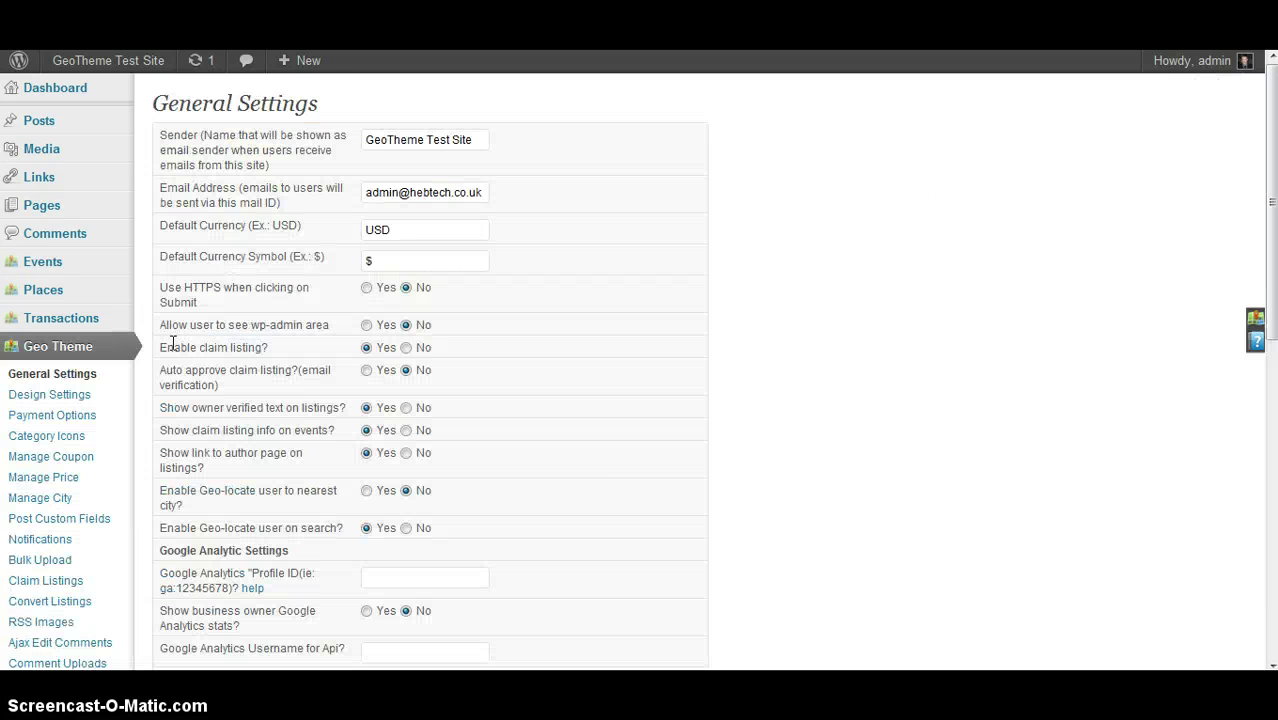
scroll(291, 363, "down", 15)
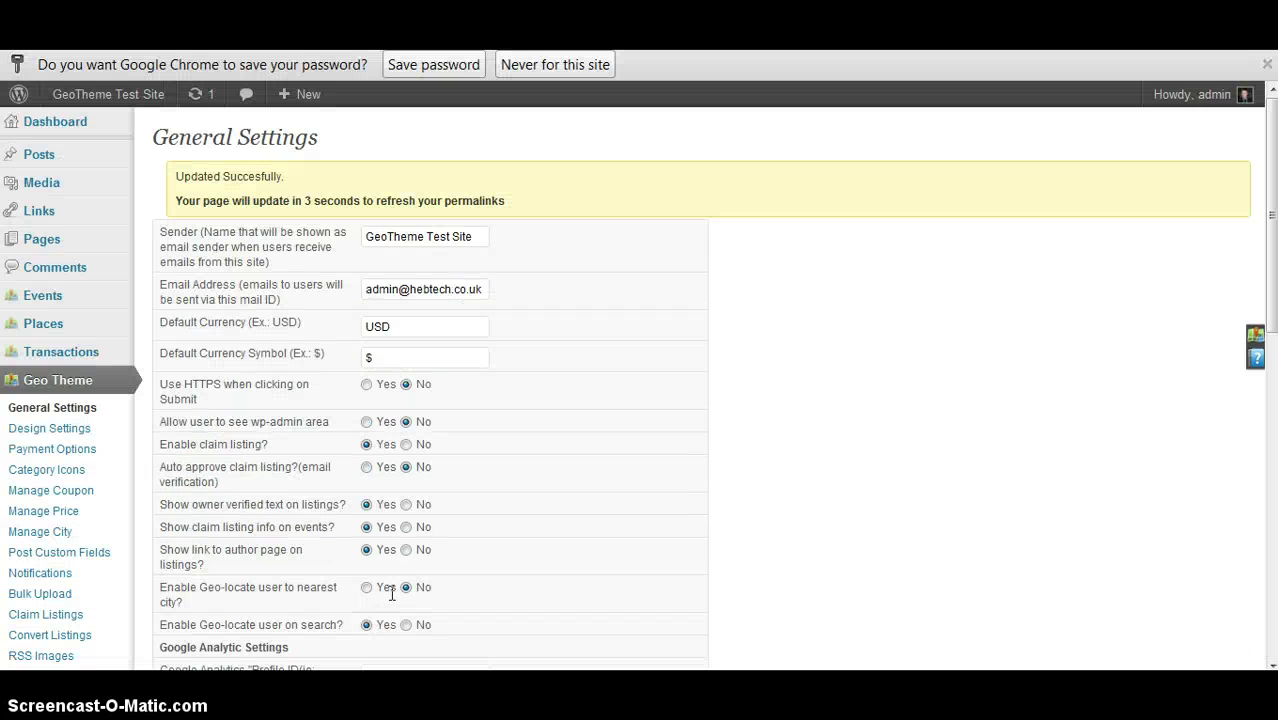
left_click_drag(232, 200, 444, 208)
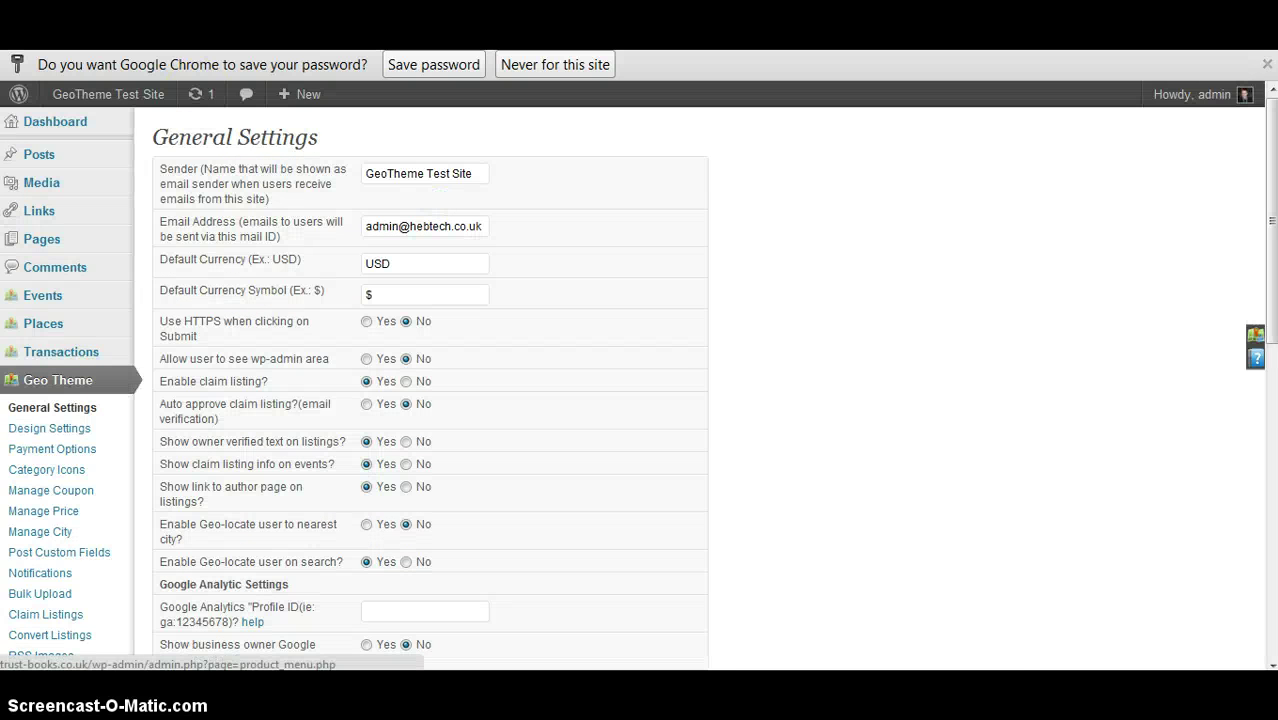
left_click(108, 94)
left_click(278, 296)
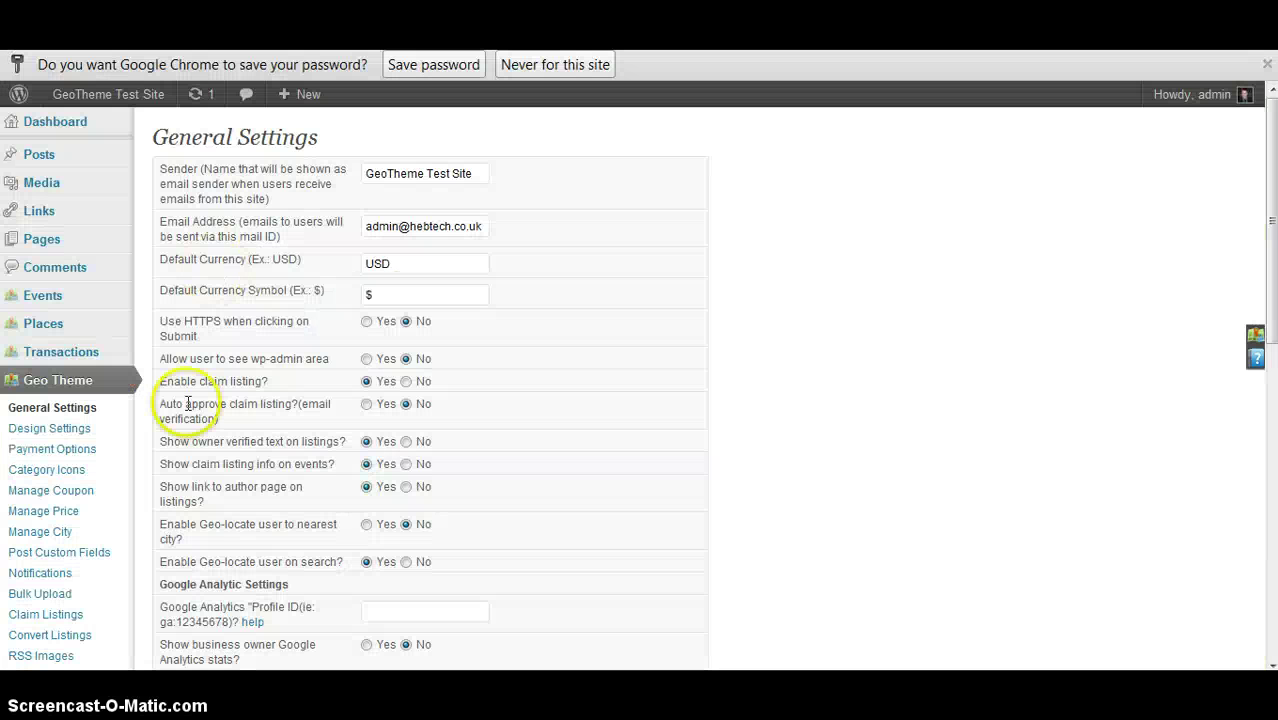
Add the PT Google Map V3 - Home page widget to the Front Top Banner Section and check it on the home page.
scroll(185, 400, "down", 10)
mouse_move(101, 437)
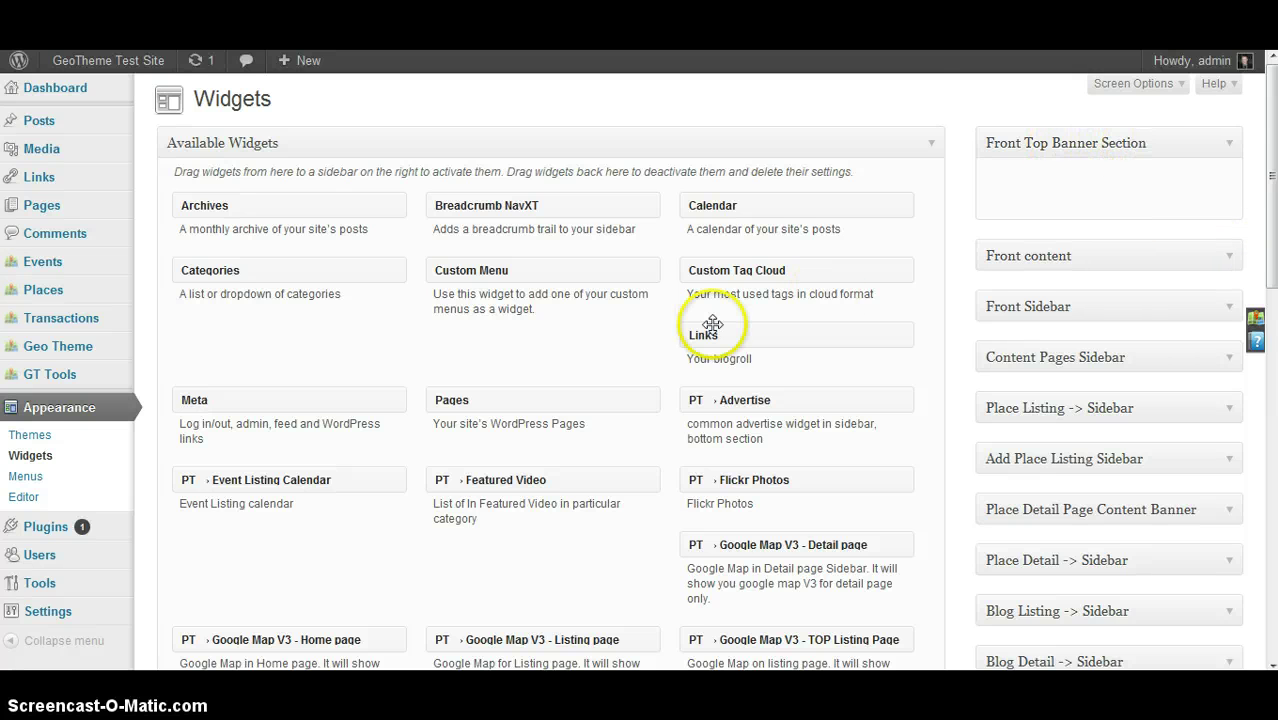
scroll(713, 331, "down", 3)
scroll(713, 331, "down", 2)
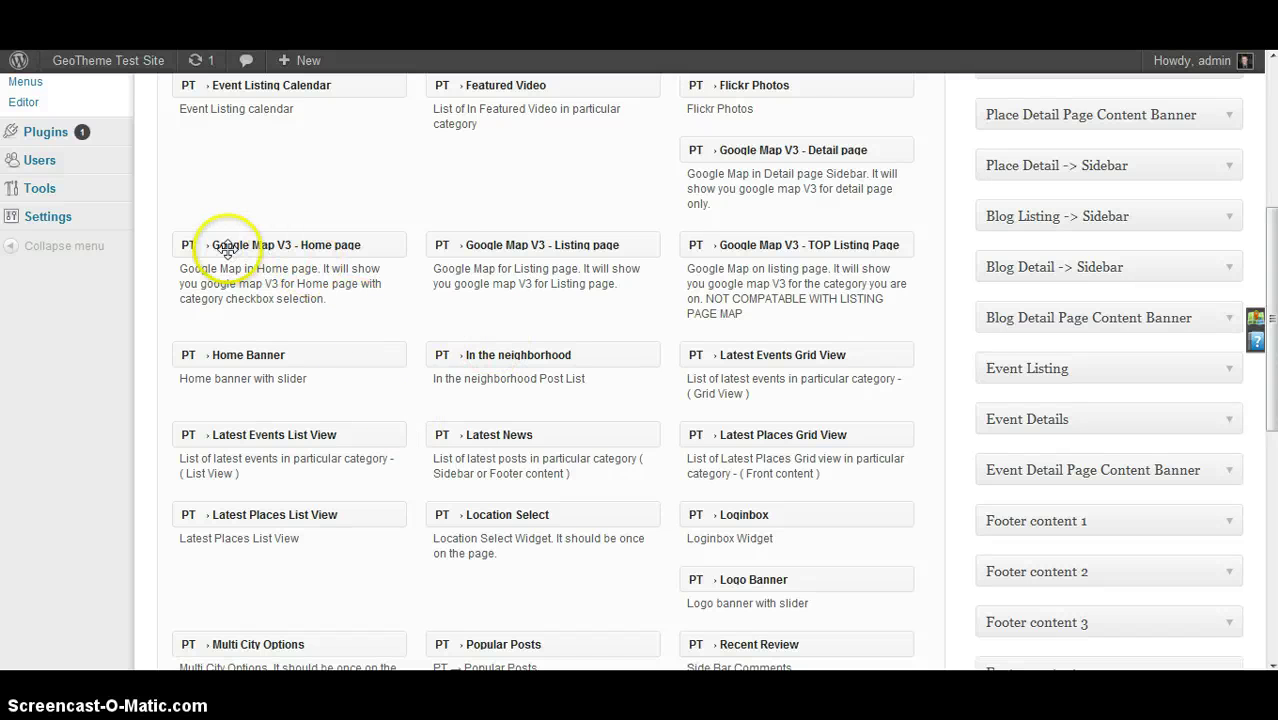
left_click_drag(350, 242, 1098, 182)
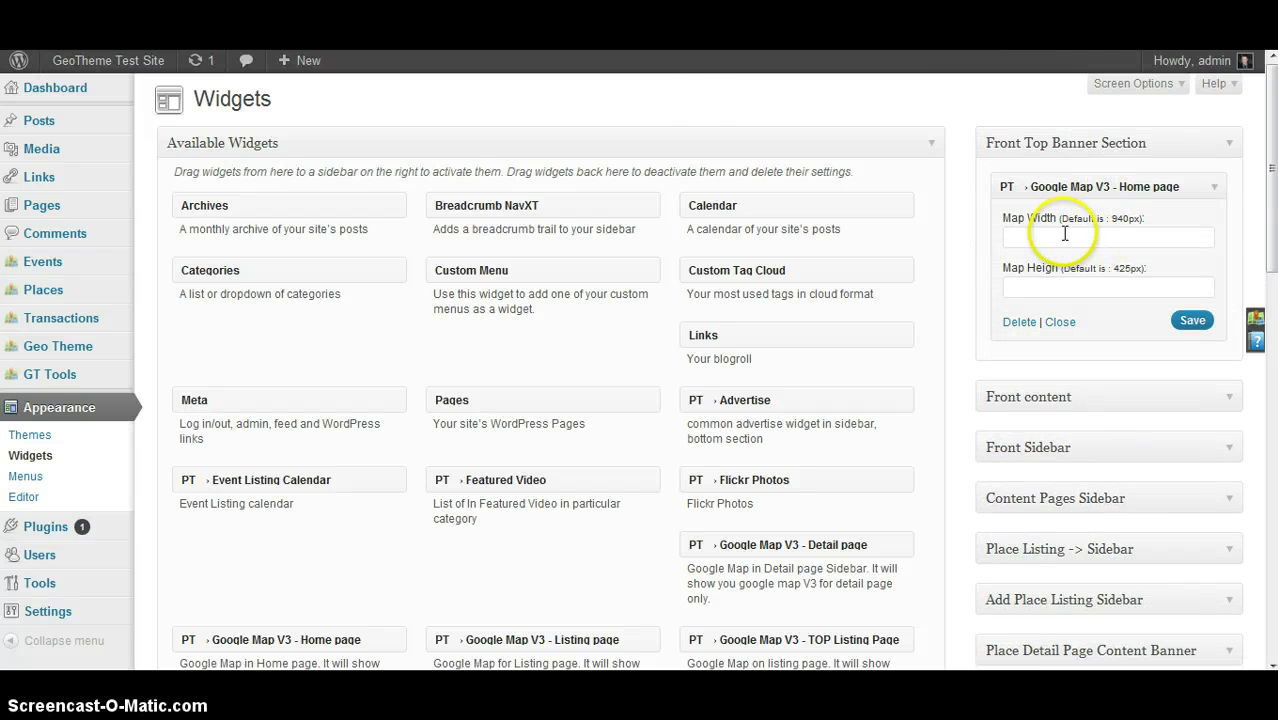
left_click(108, 60)
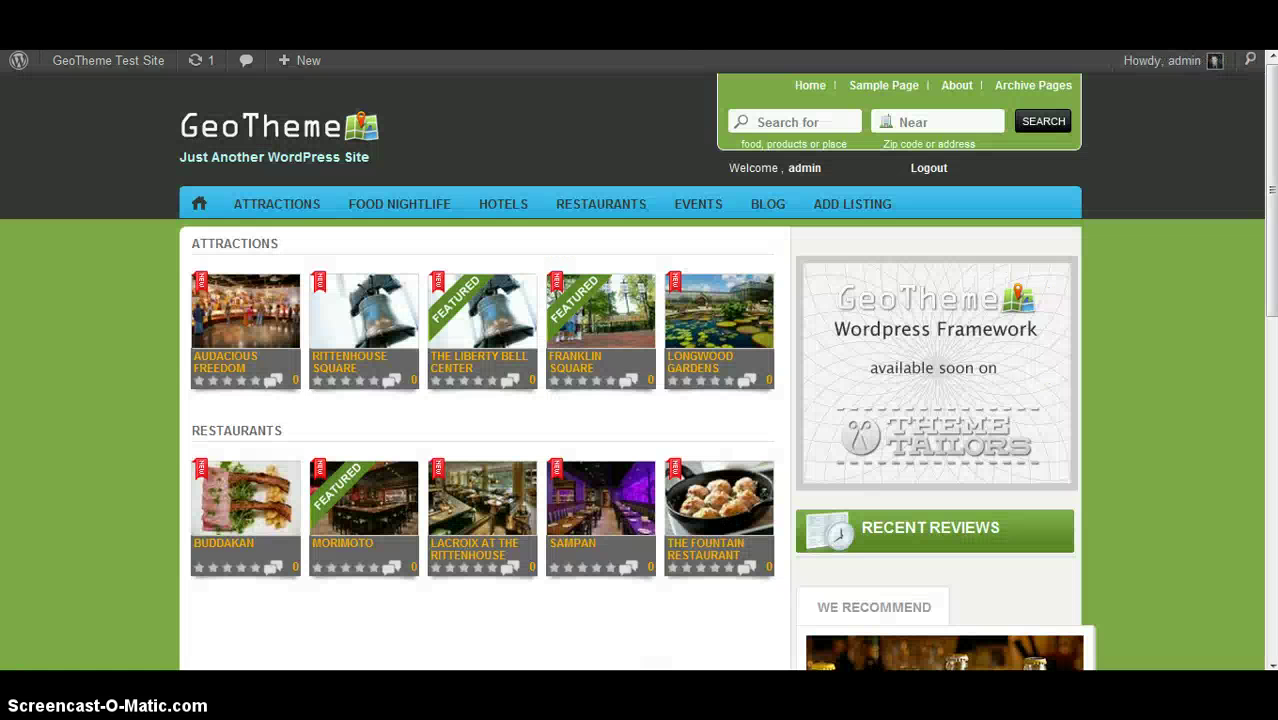
mouse_move(114, 58)
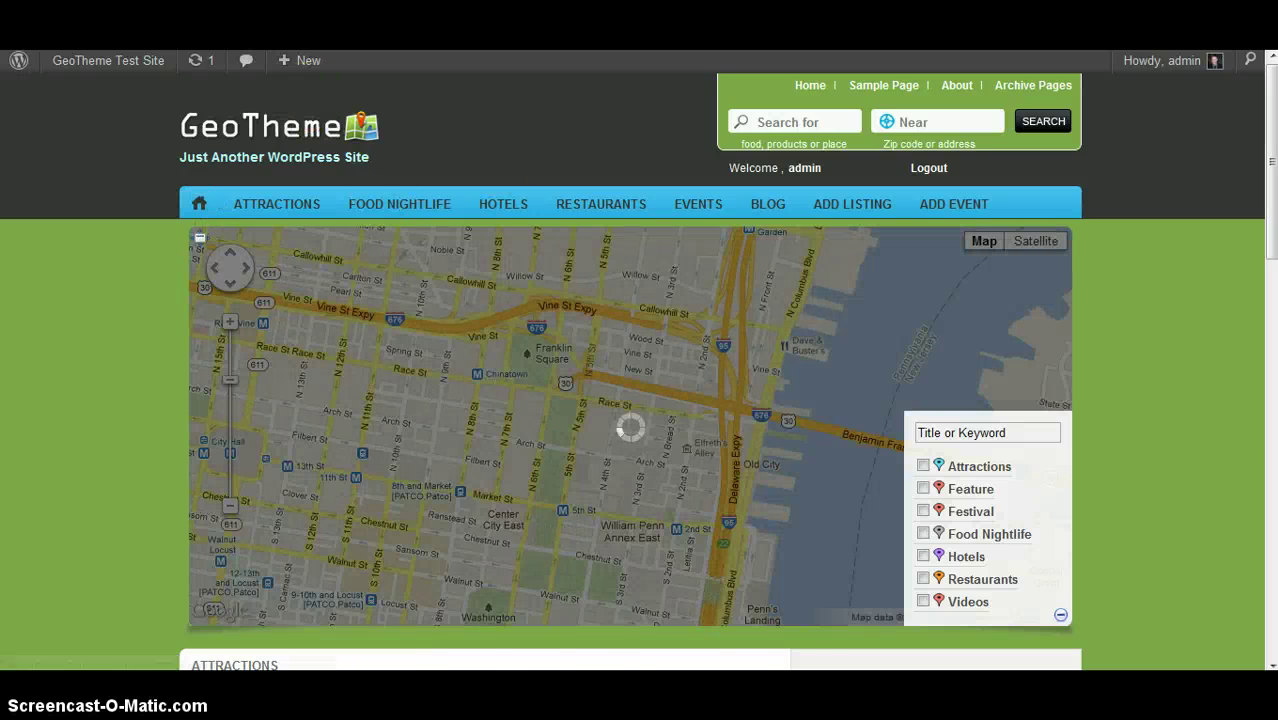
Set the home page map widget's width to 960, save it and check the map on the reloaded home page.
left_click(240, 40)
left_click(1089, 232)
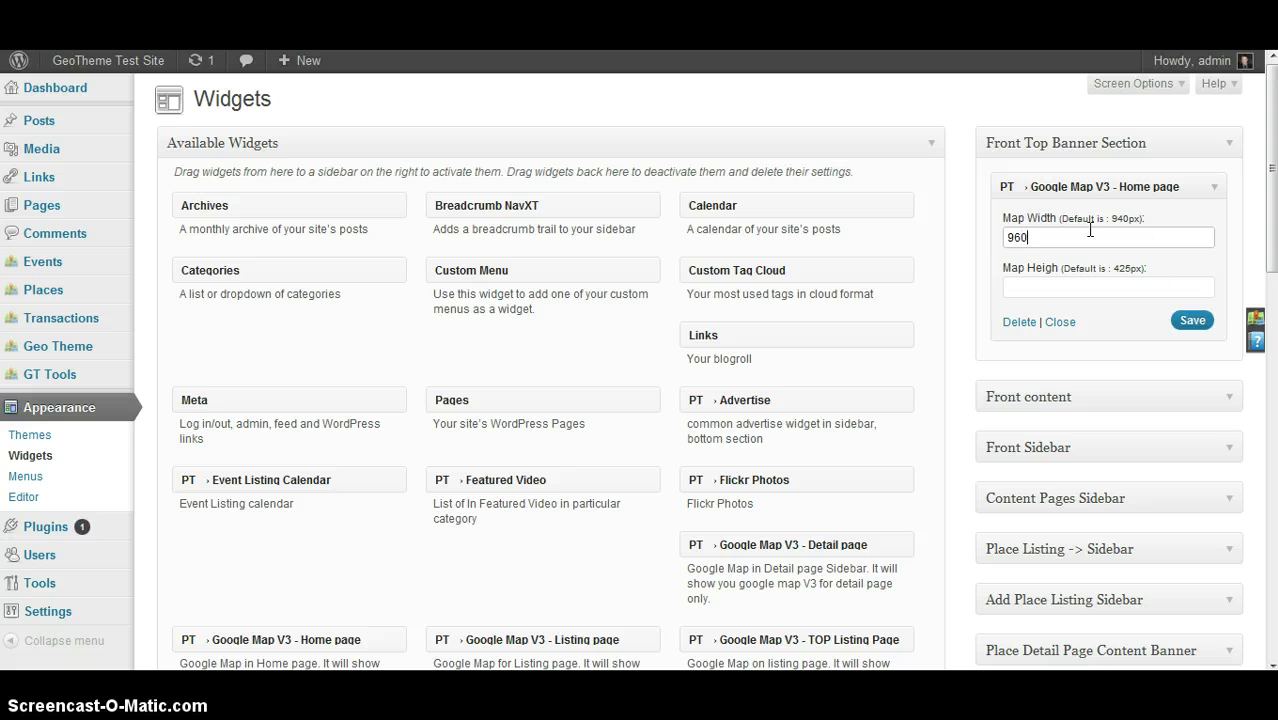
left_click(1186, 320)
left_click(135, 40)
left_click(200, 202)
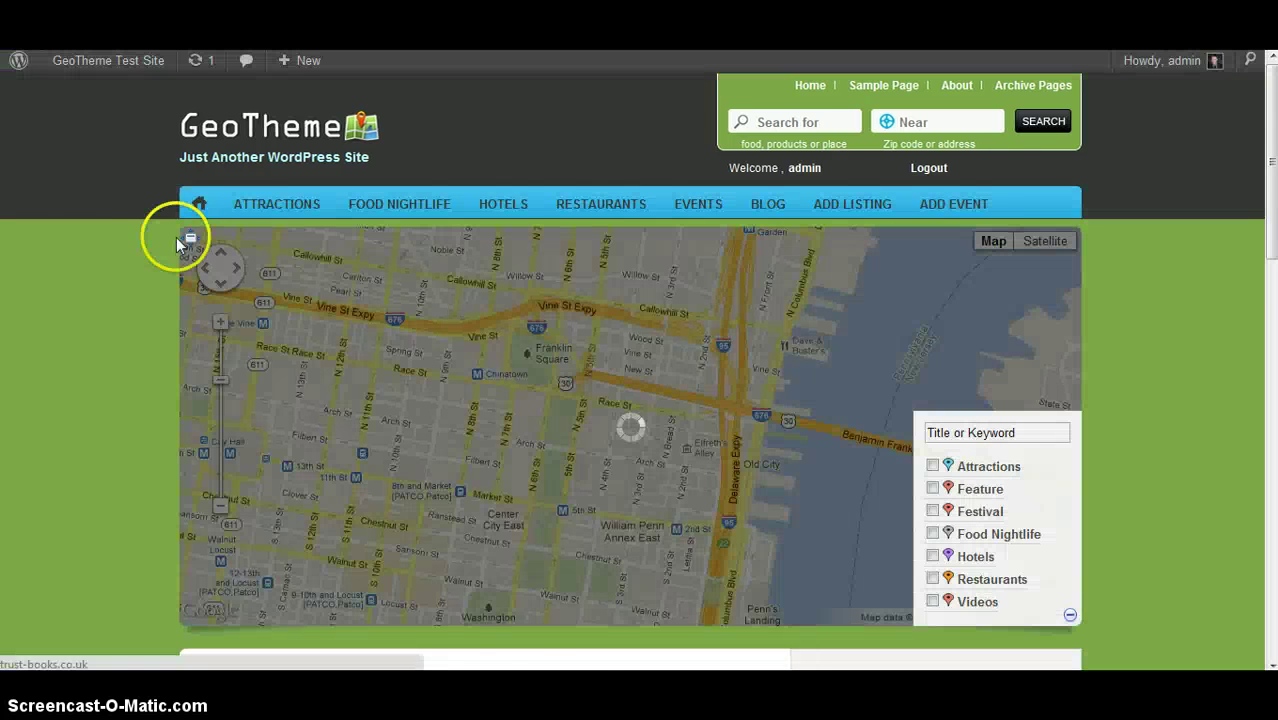
scroll(134, 373, "down", 2)
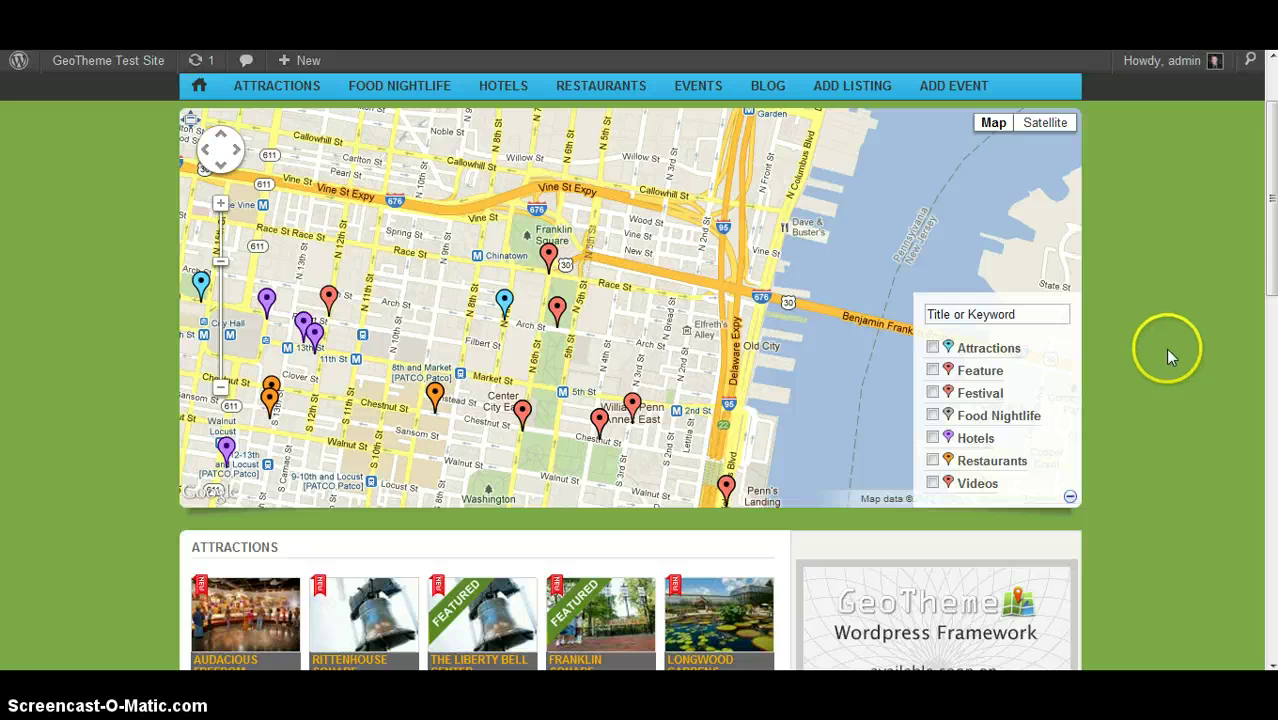
scroll(1128, 354, "down", 10)
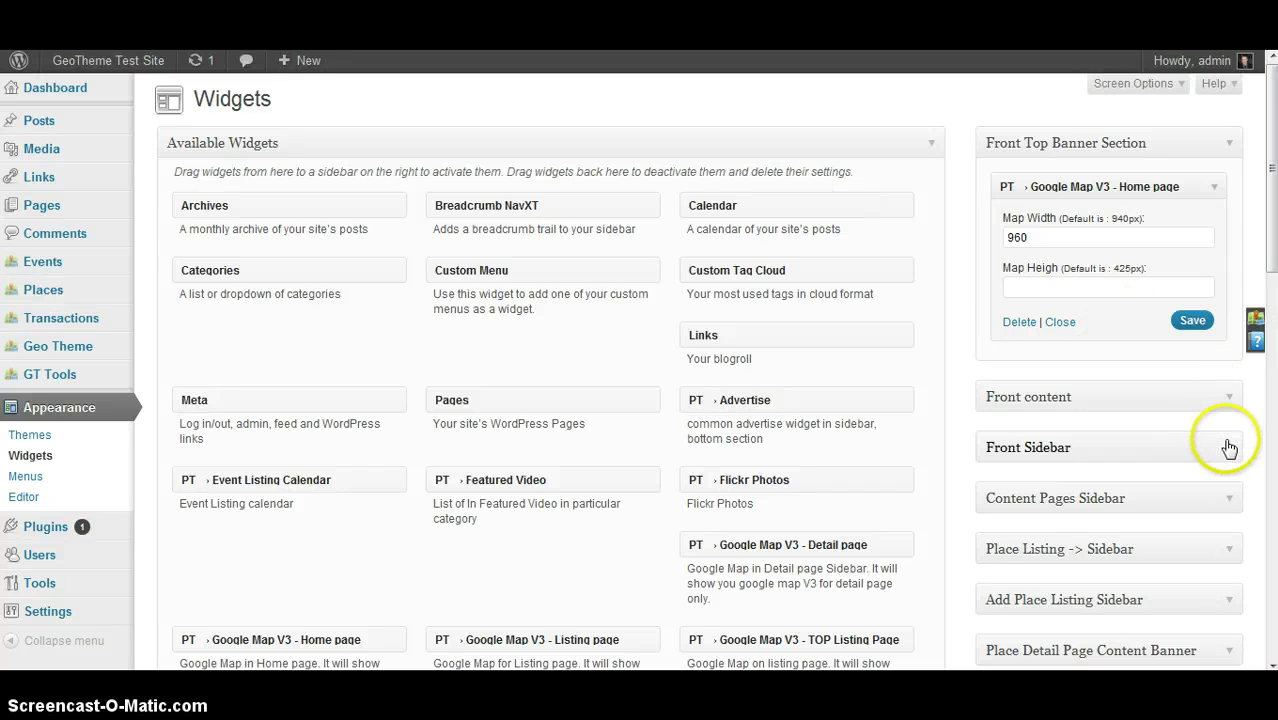
Set the banner image width of the Front Sidebar's We Recommend widget to 275 and save the widget.
left_click(1228, 449)
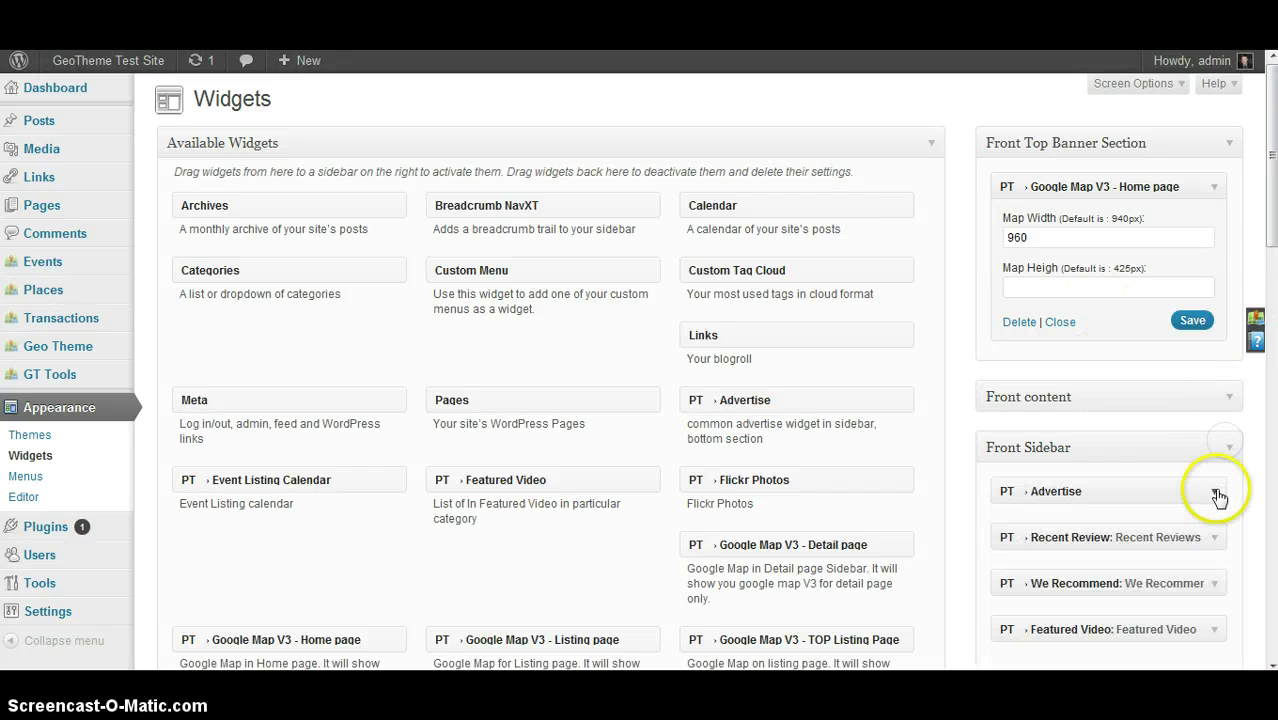
left_click(1214, 583)
scroll(1214, 583, "down", 4)
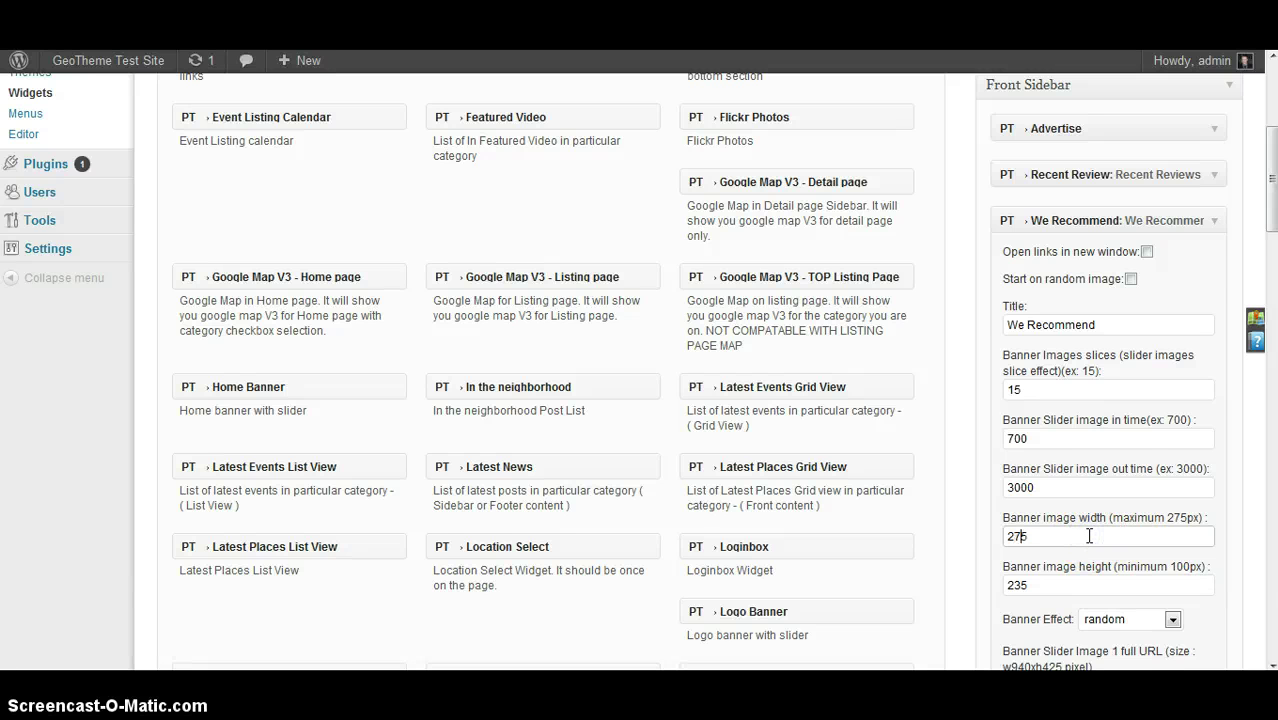
scroll(1089, 536, "down", 10)
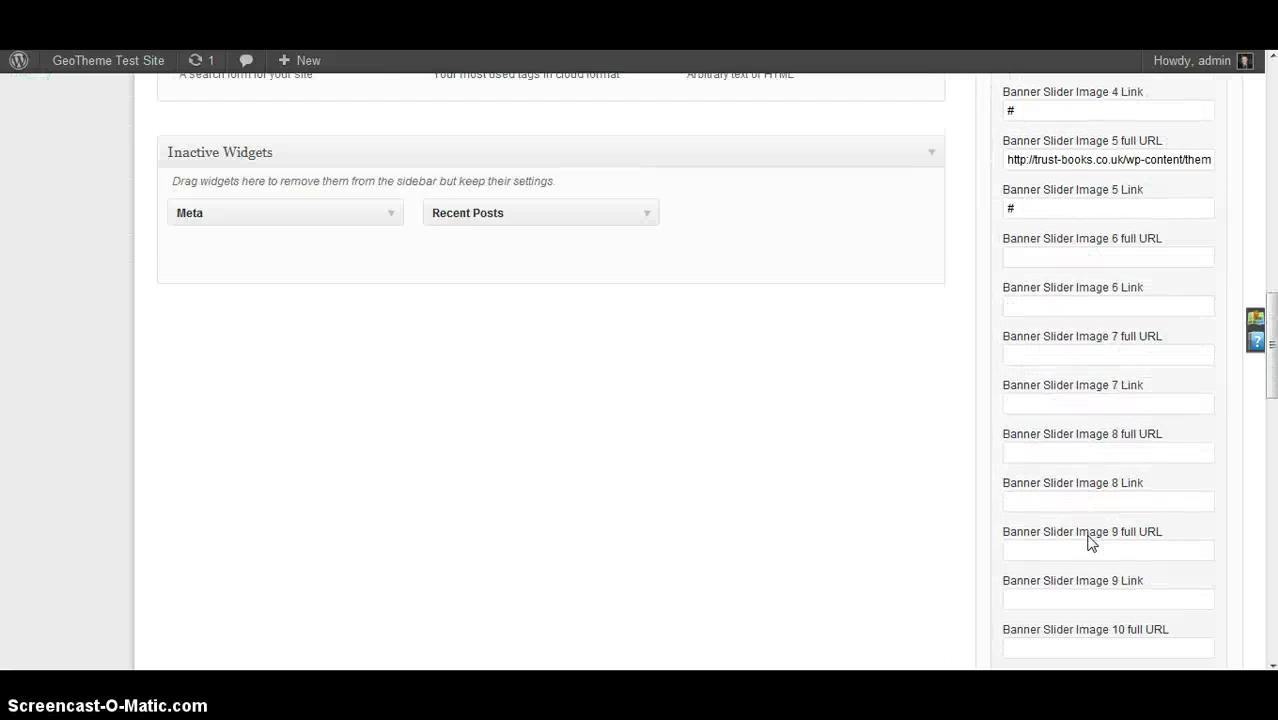
left_click(1191, 612)
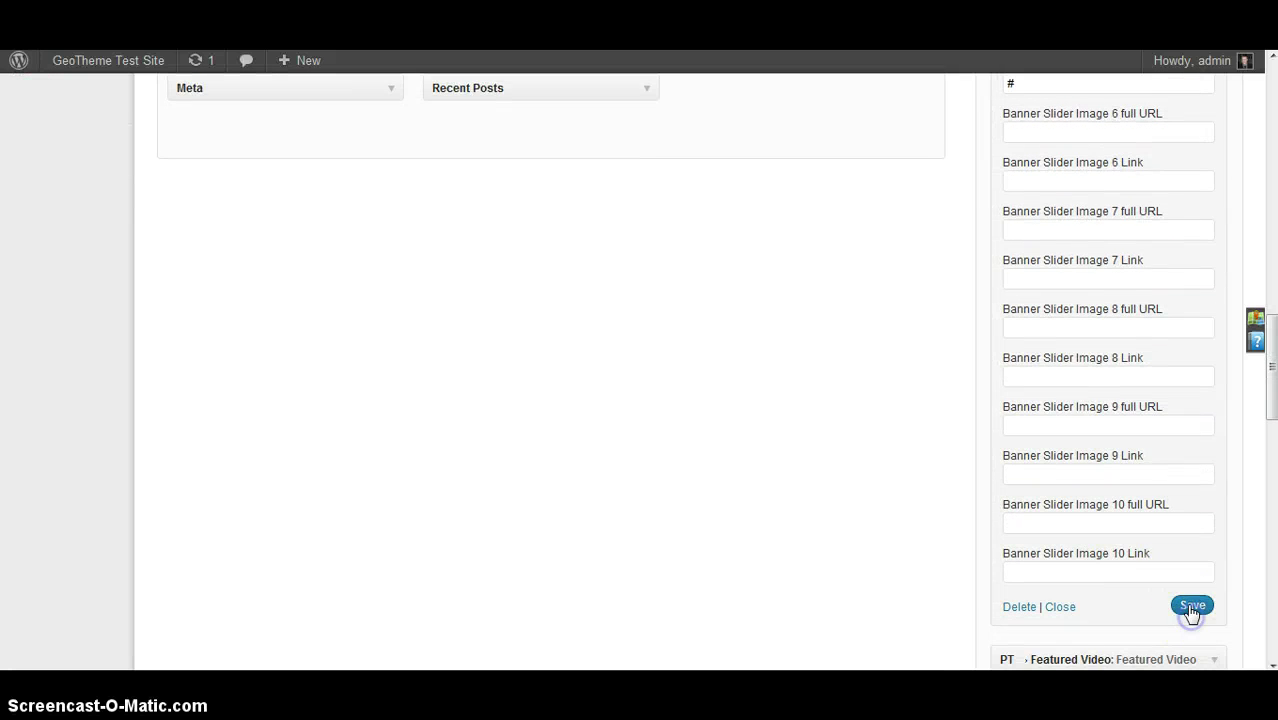
Reload the site's home page and check the We Recommend slider in its sidebar.
left_click(400, 157)
left_click(110, 40)
scroll(150, 189, "up", 5)
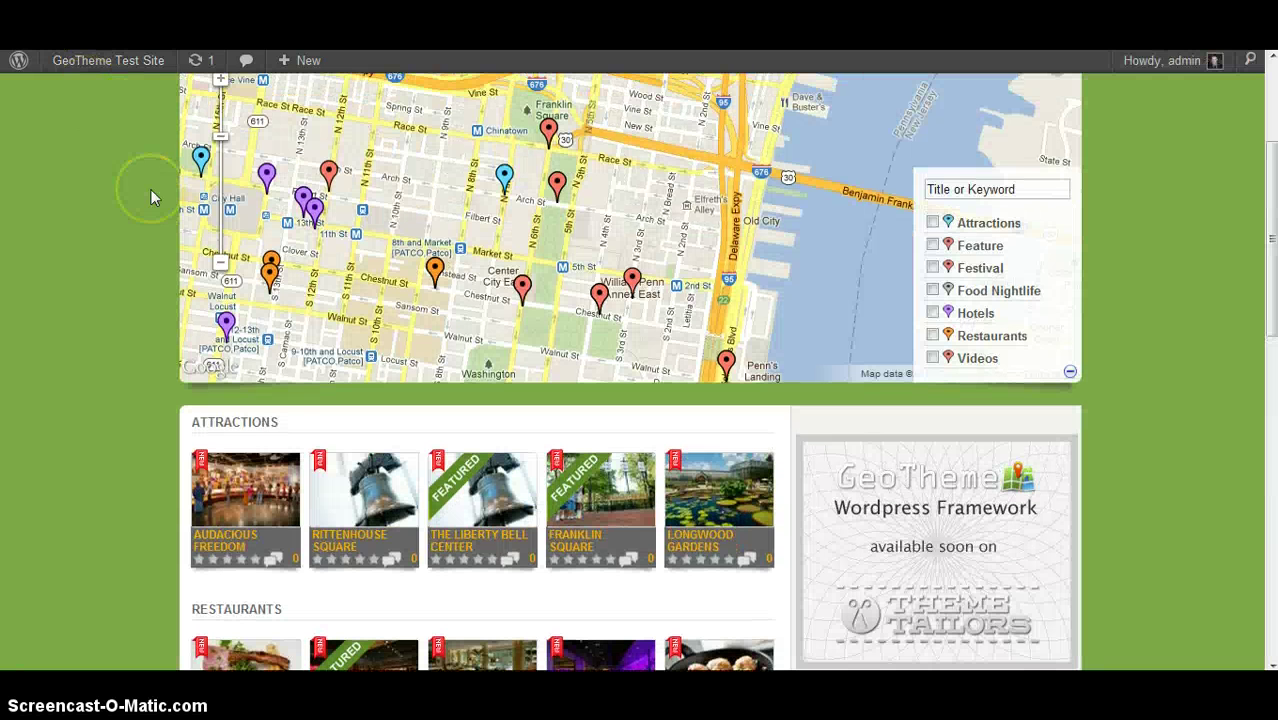
left_click(68, 38)
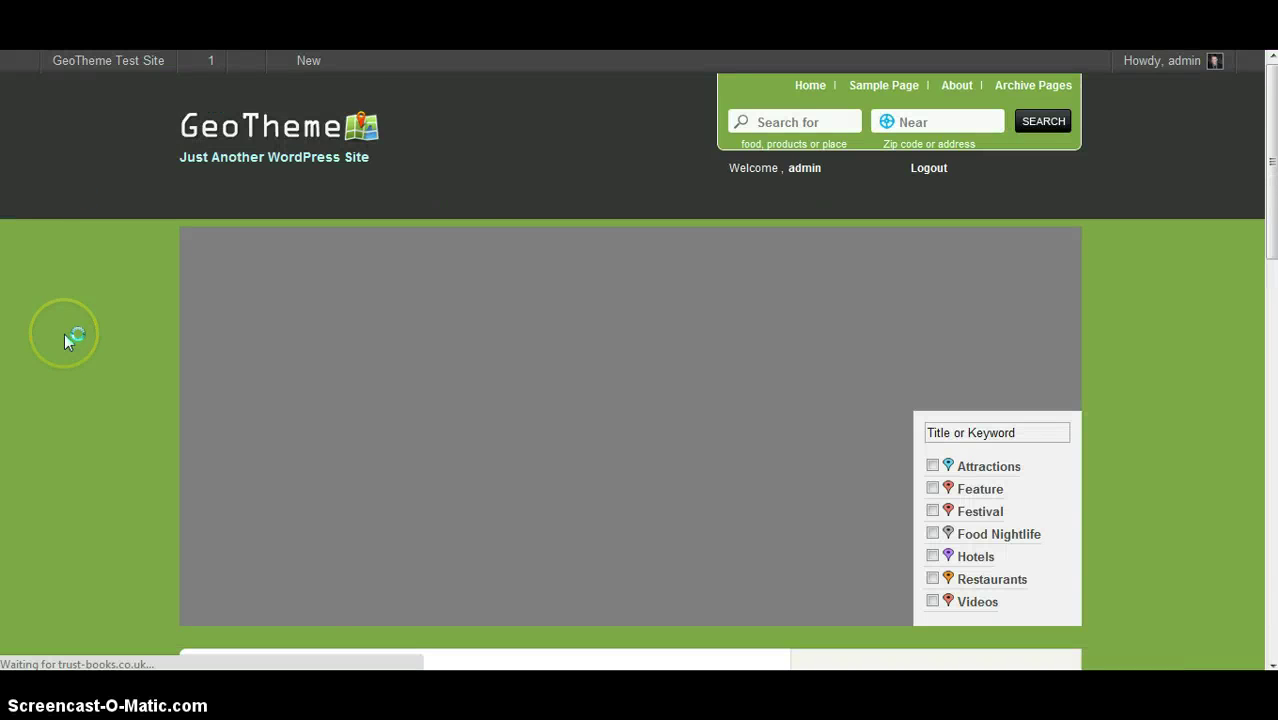
scroll(64, 340, "down", 10)
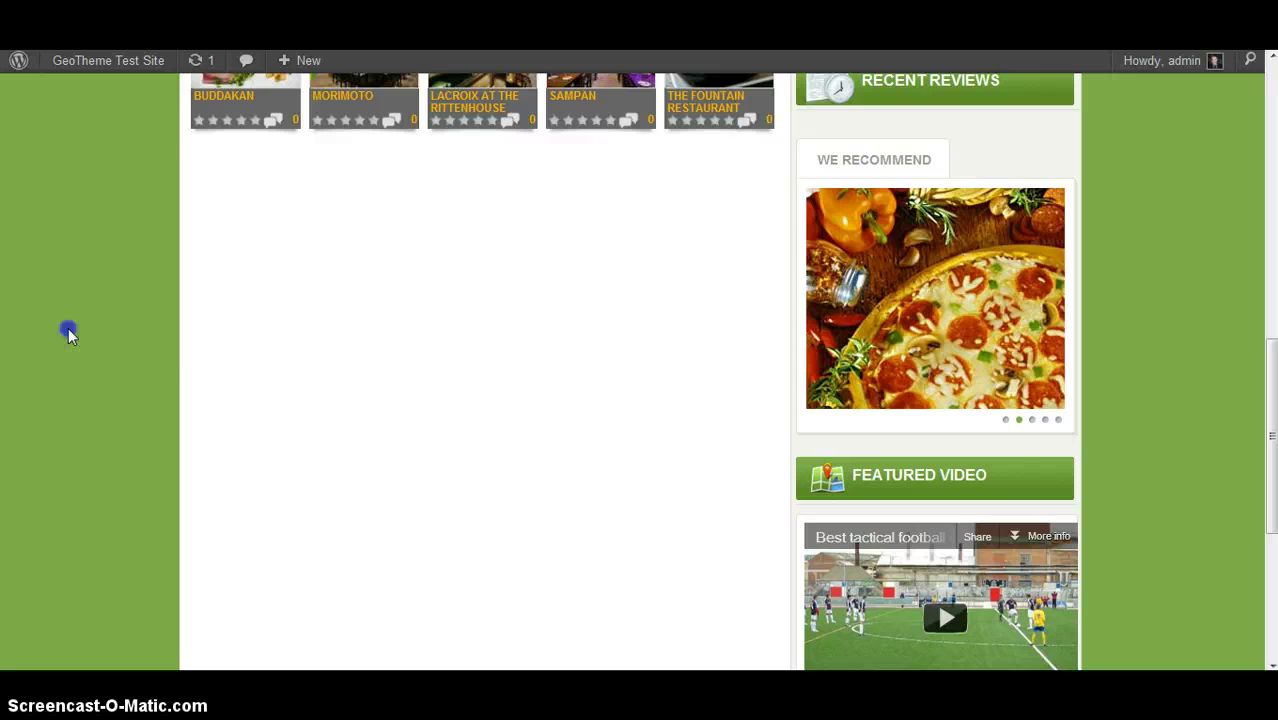
scroll(68, 336, "down", 6)
scroll(68, 336, "up", 10)
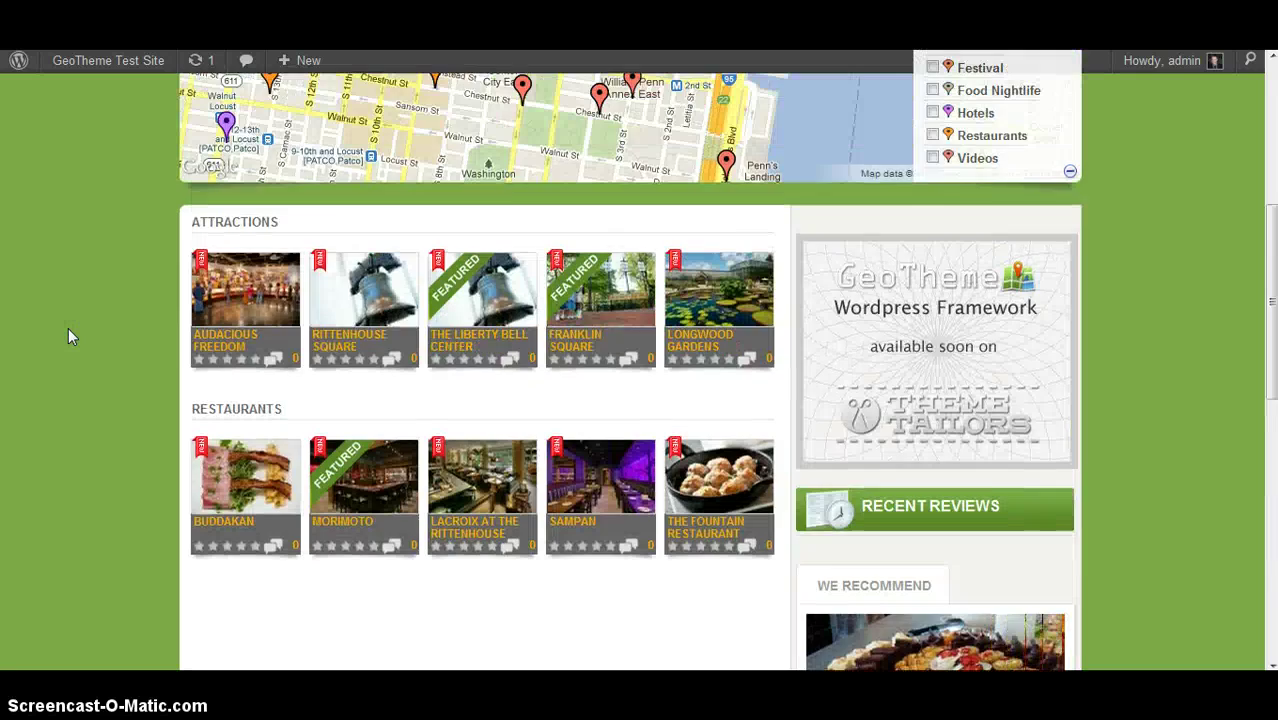
scroll(68, 337, "up", 4)
Open the Attractions category page and examine its place listings, sidebar and pagination.
left_click(283, 208)
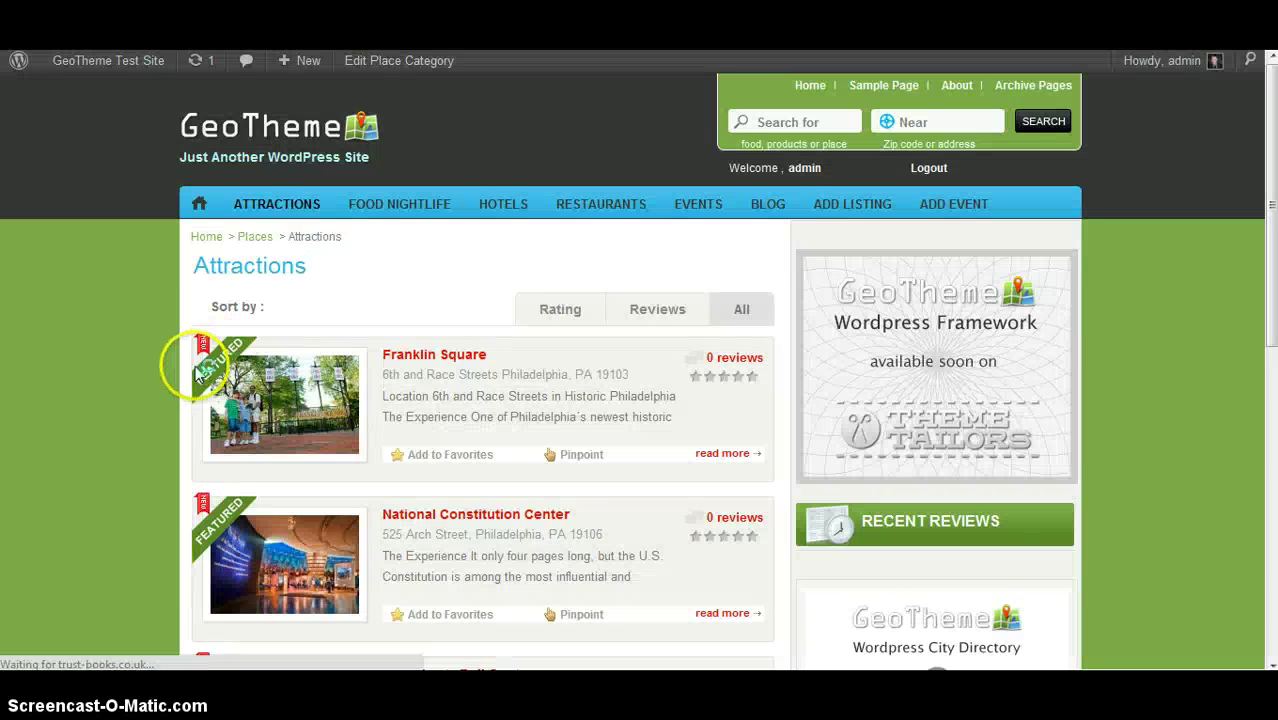
scroll(196, 375, "down", 1)
scroll(196, 370, "down", 4)
scroll(196, 370, "up", 5)
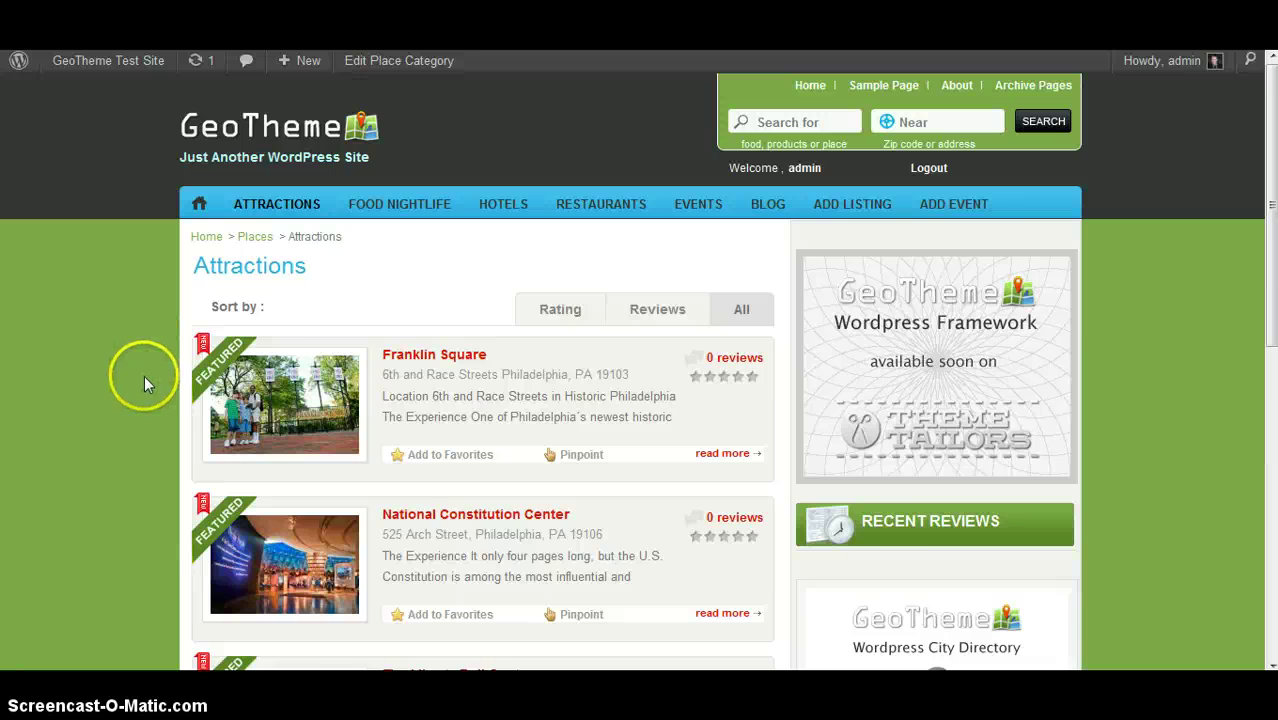
scroll(144, 375, "down", 3)
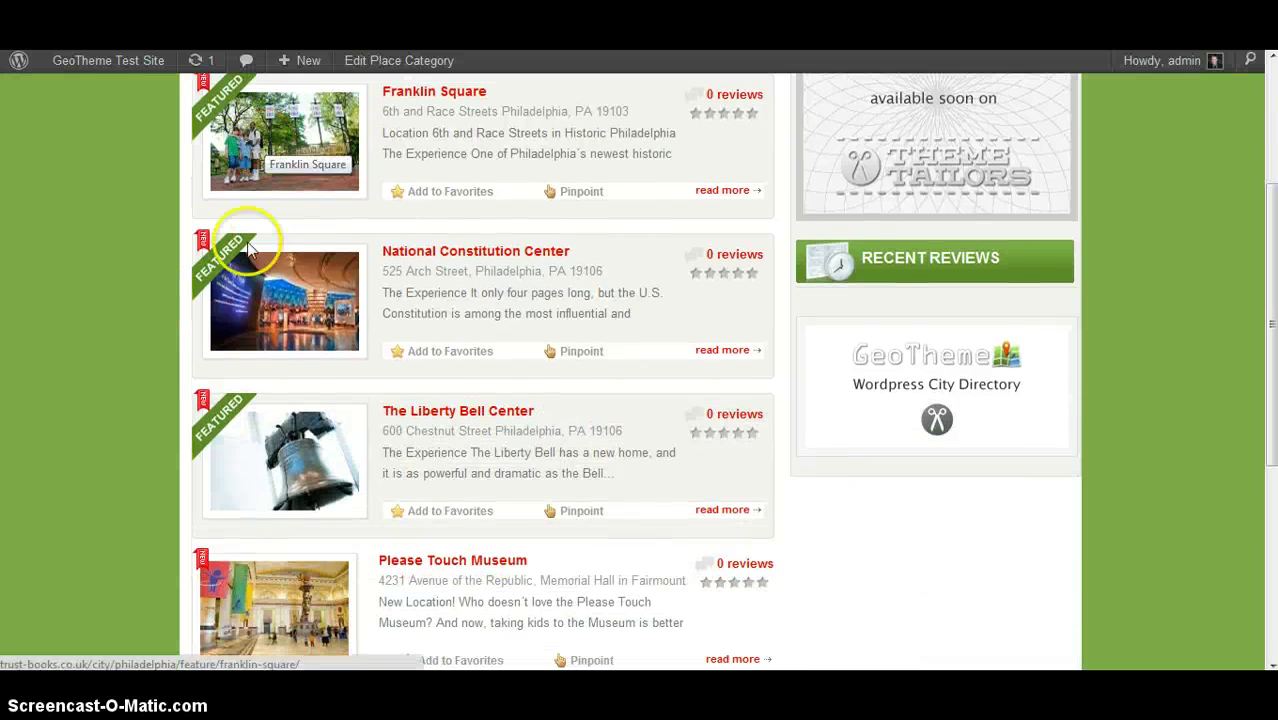
scroll(250, 605, "down", 3)
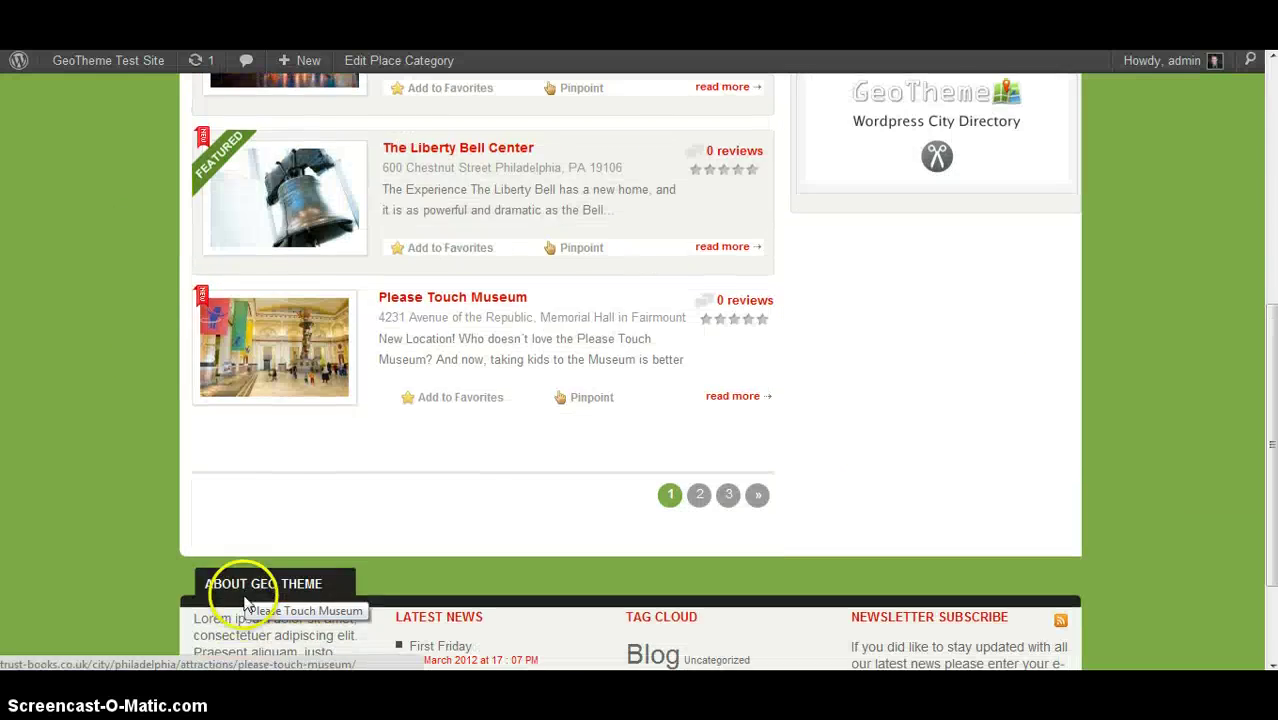
scroll(271, 471, "up", 6)
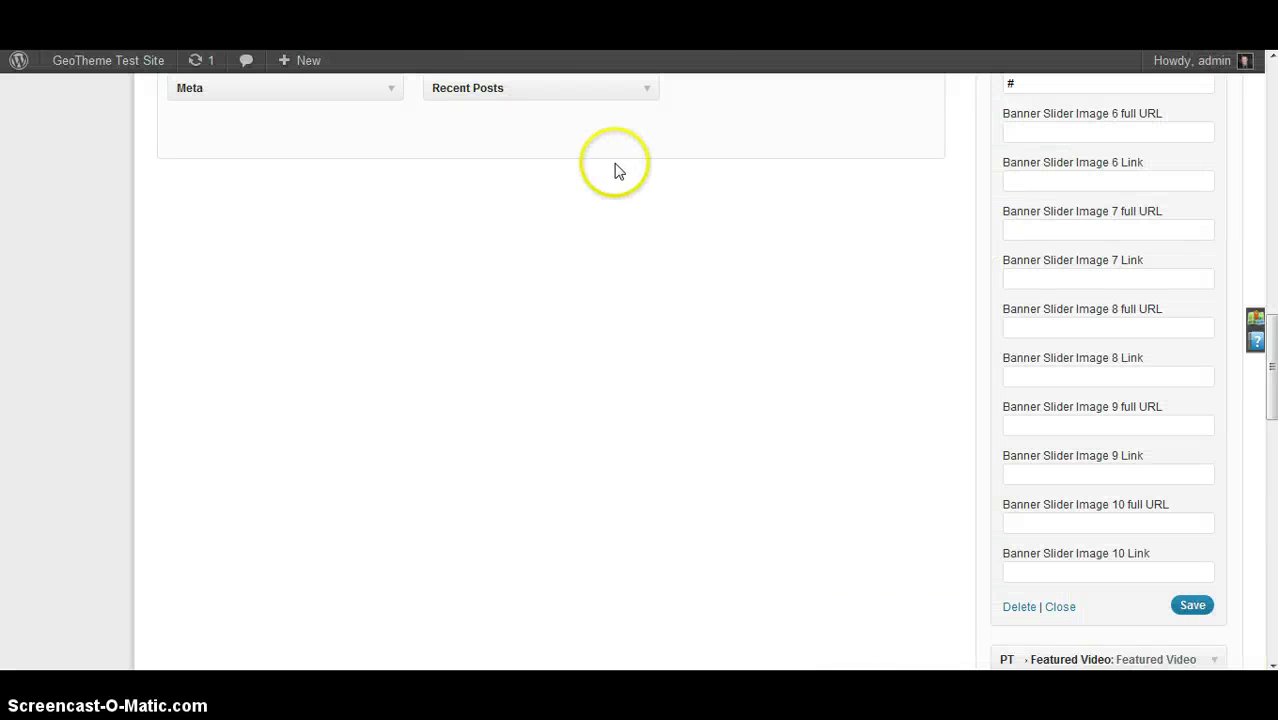
Set the number of posts per category page to 10 in Geo Theme's Design Settings and save the changes.
scroll(610, 168, "up", 10)
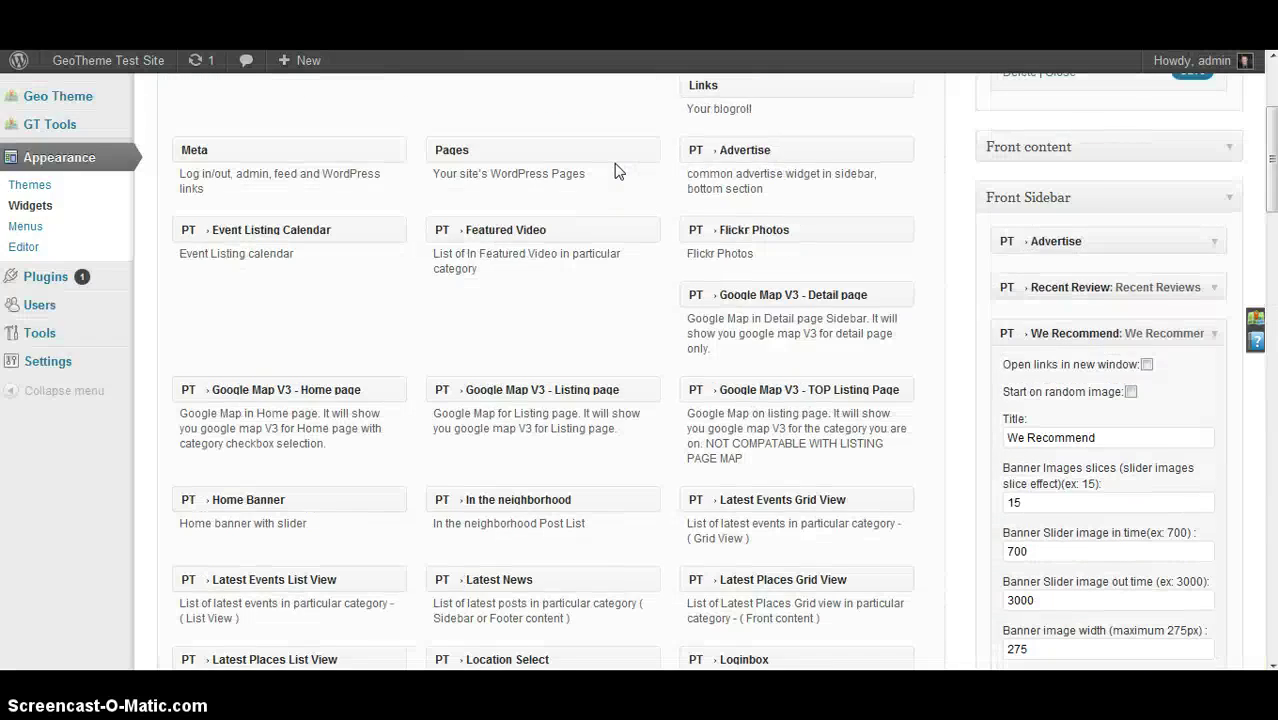
scroll(616, 171, "up", 3)
mouse_move(94, 345)
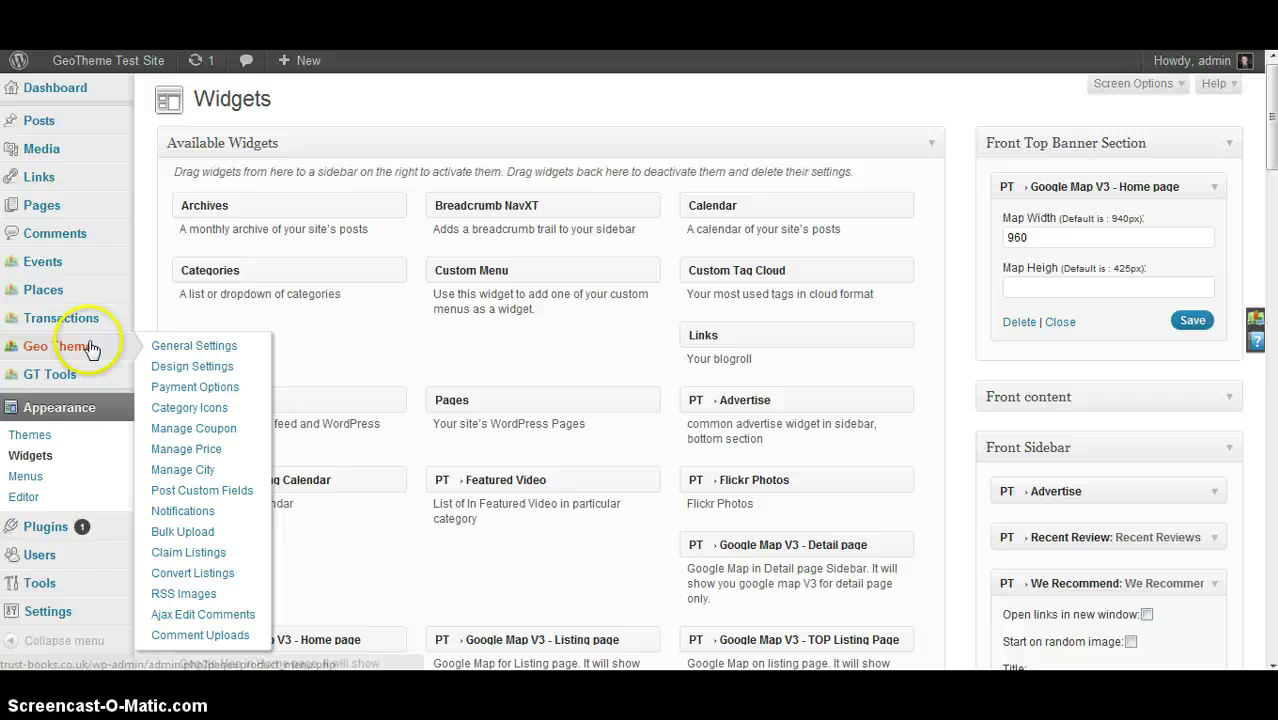
left_click(167, 368)
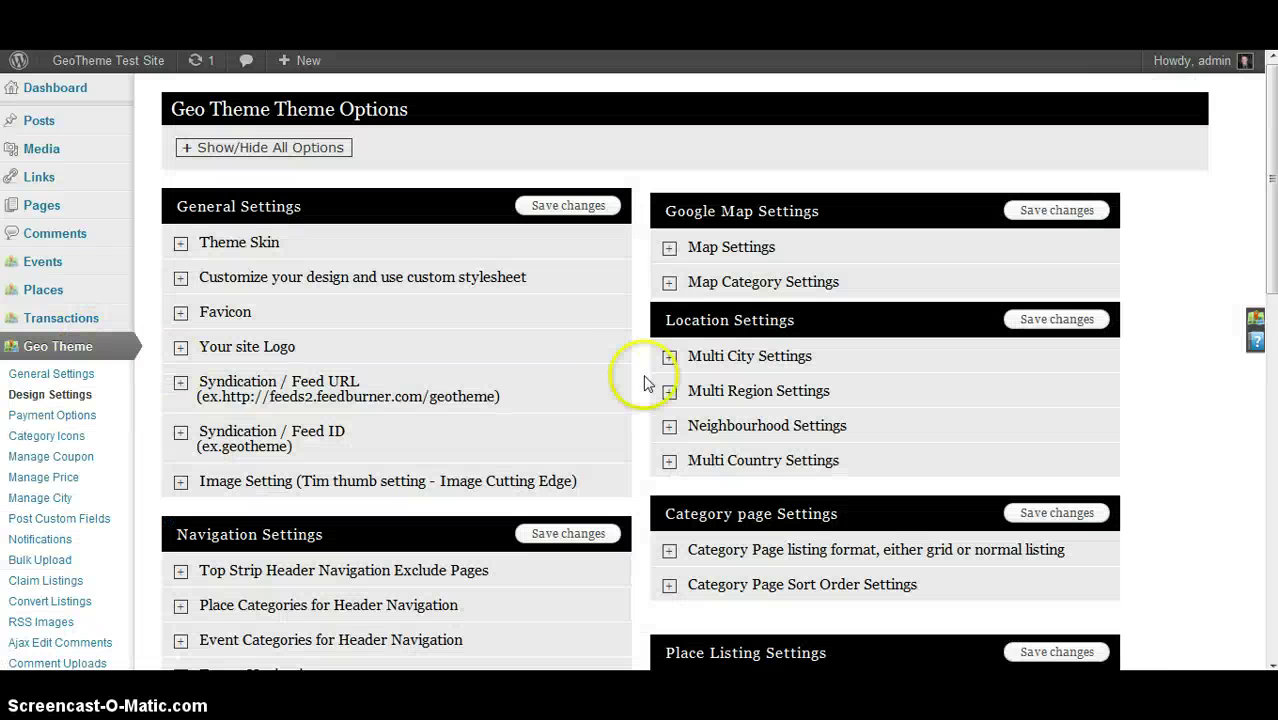
scroll(662, 456, "down", 3)
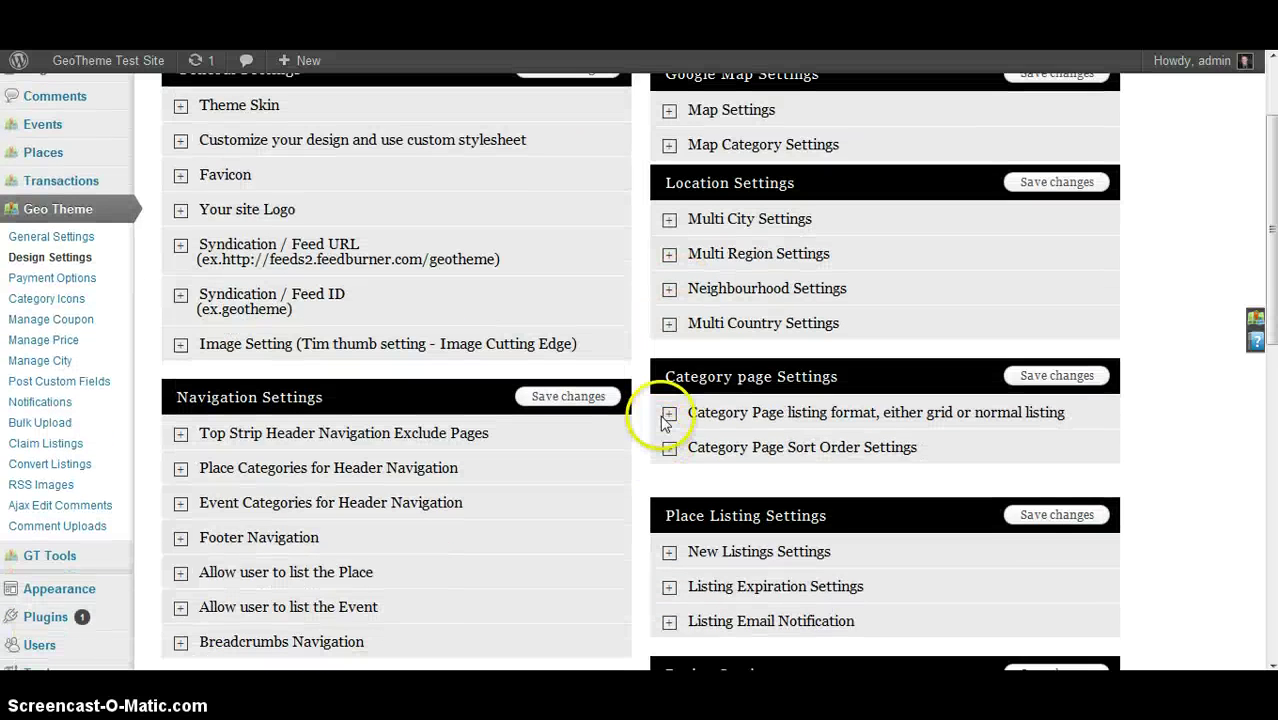
left_click(670, 414)
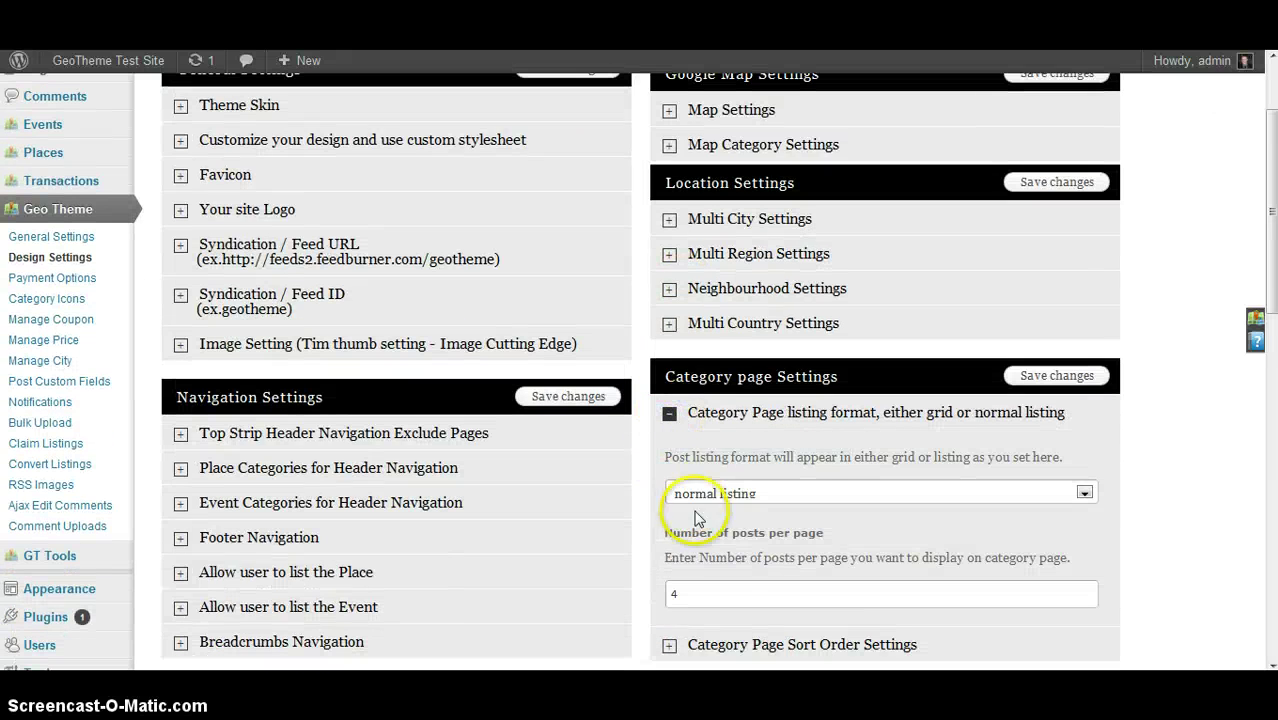
left_click(693, 595)
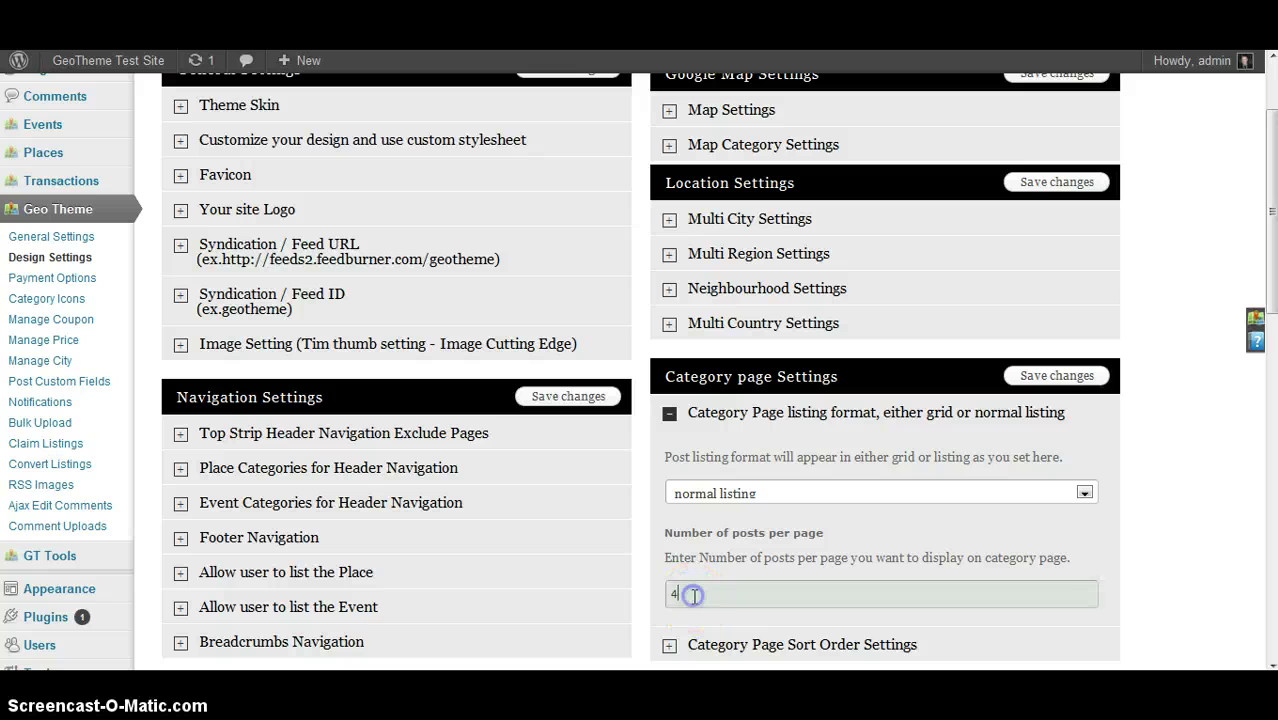
key("BackSpace")
type("10")
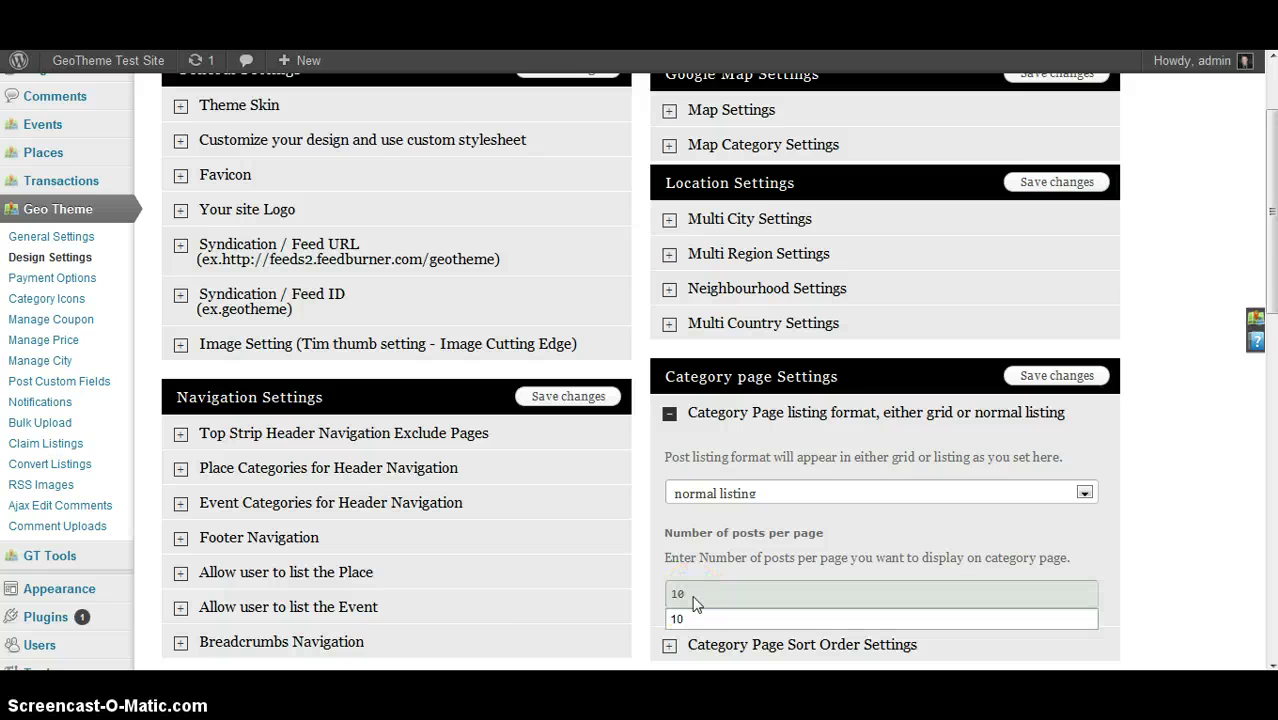
scroll(697, 603, "down", 4)
left_click(1062, 305)
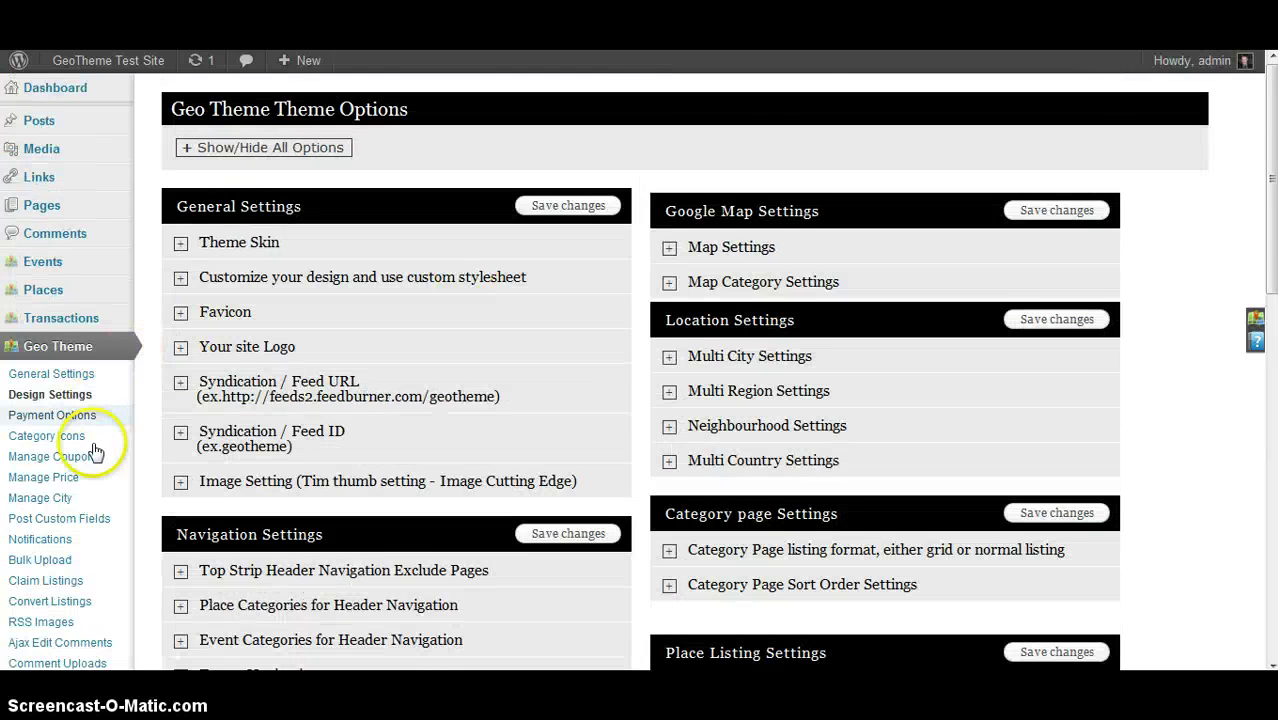
Remove both PT Advertise widgets from the Place Listing -> Sidebar widget area.
scroll(80, 545, "down", 2)
mouse_move(92, 520)
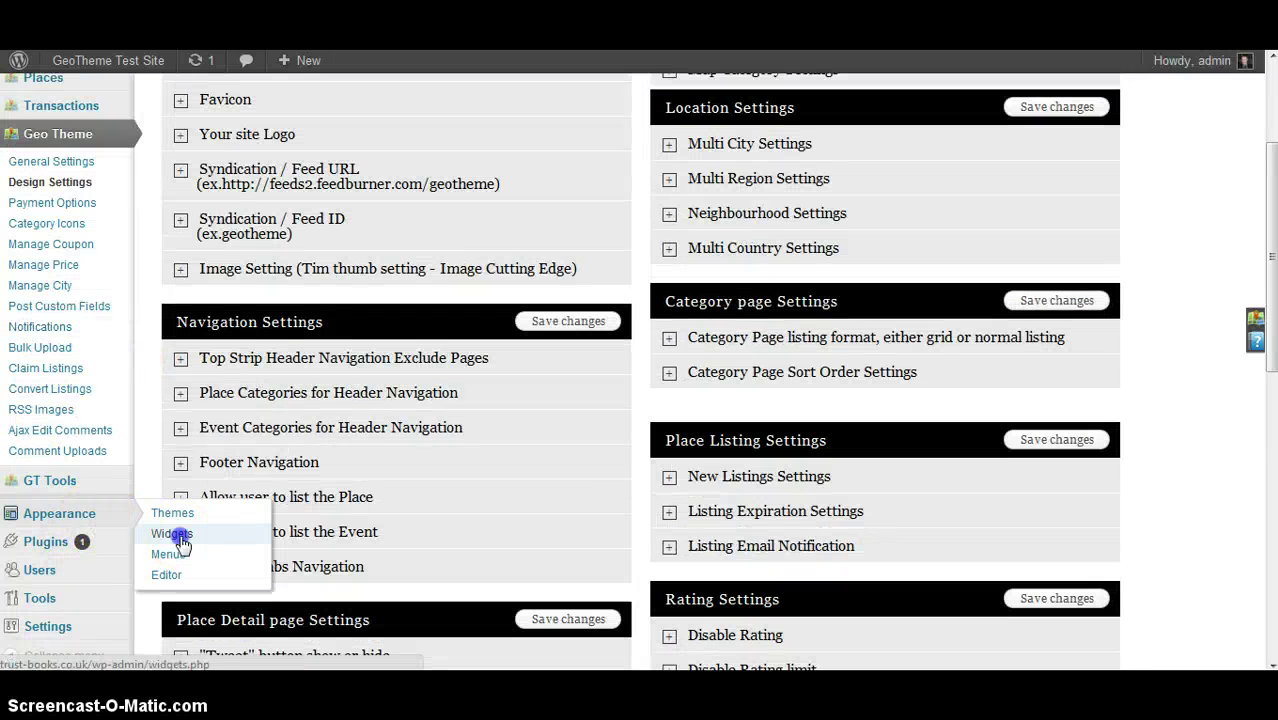
left_click(233, 257)
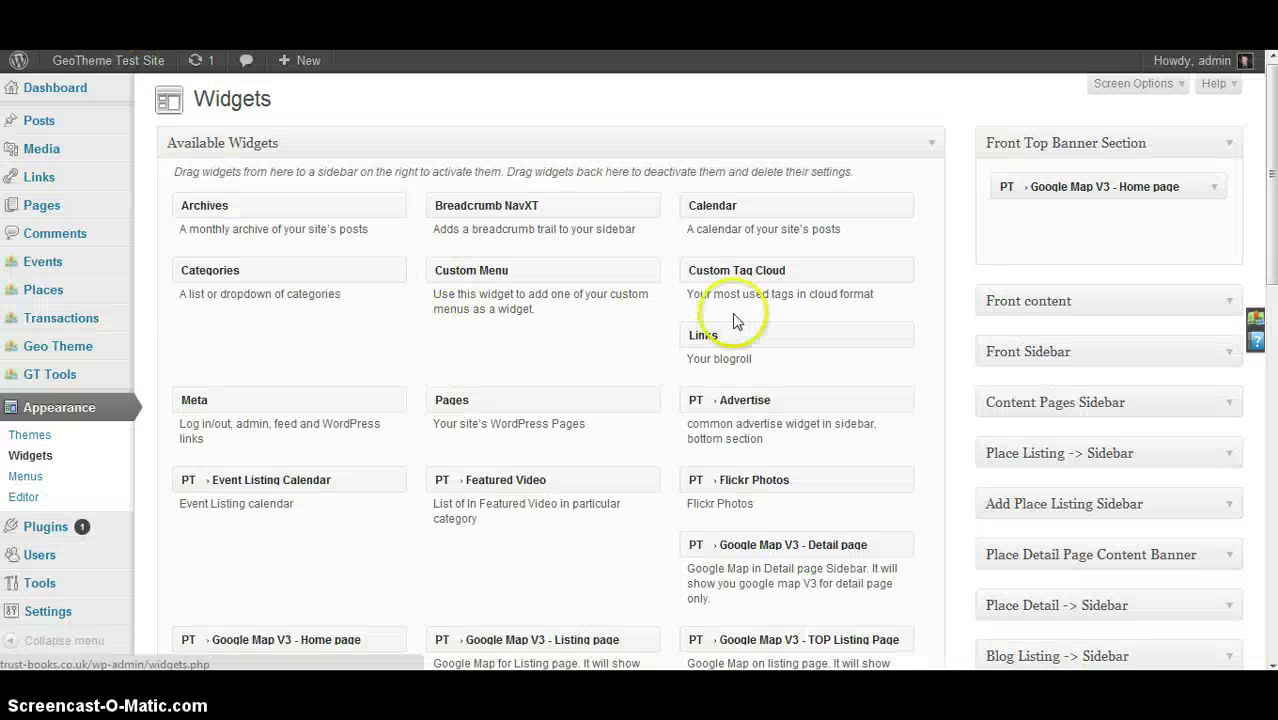
scroll(733, 312, "down", 5)
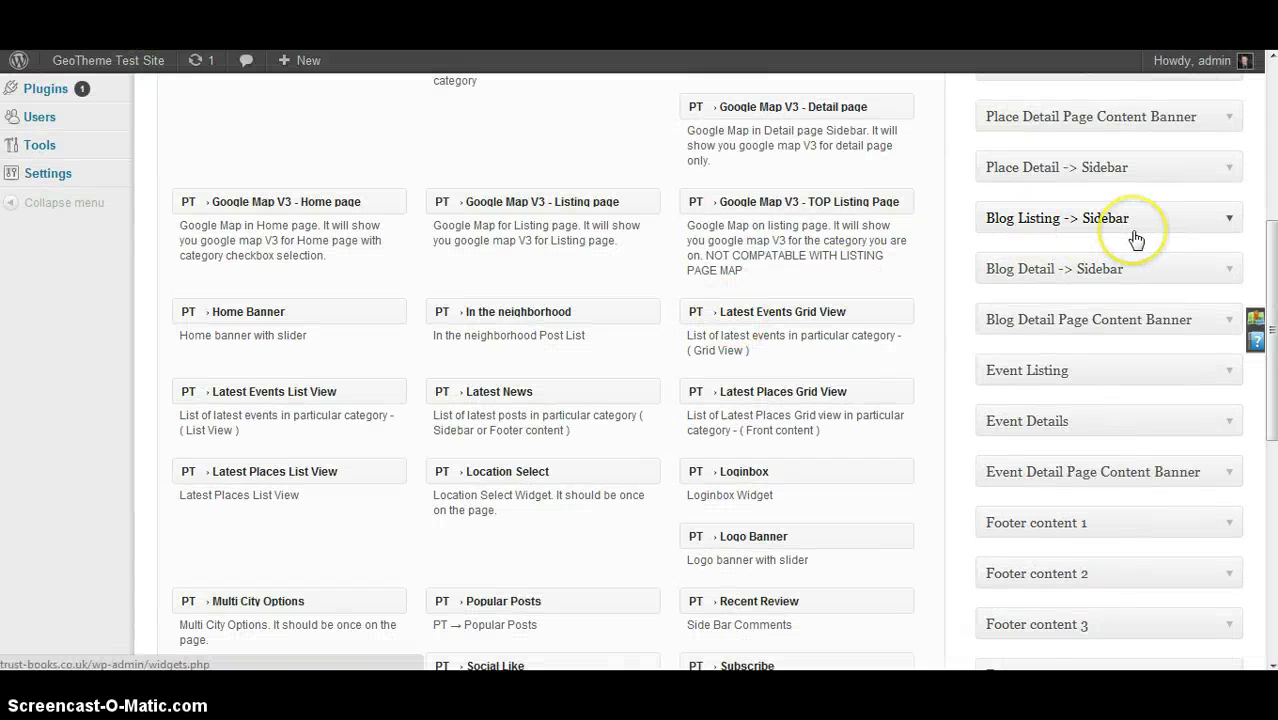
scroll(1136, 238, "up", 2)
scroll(1136, 238, "up", 1)
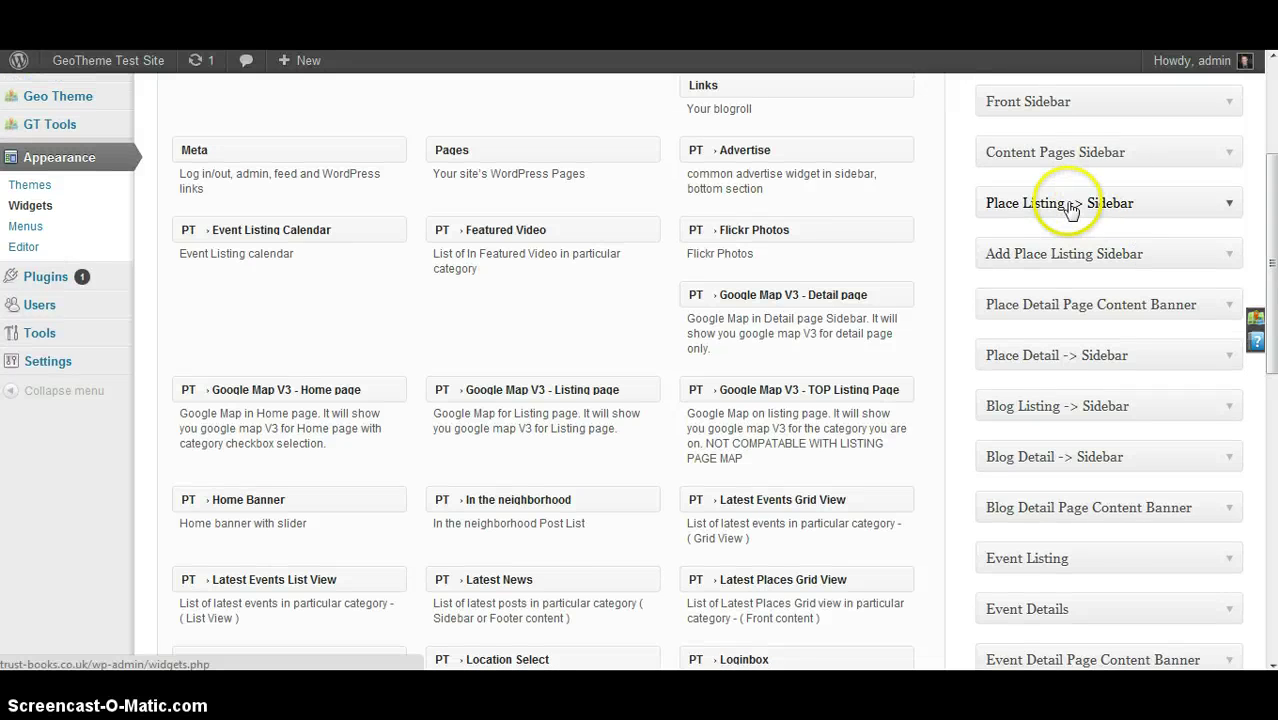
left_click(1230, 203)
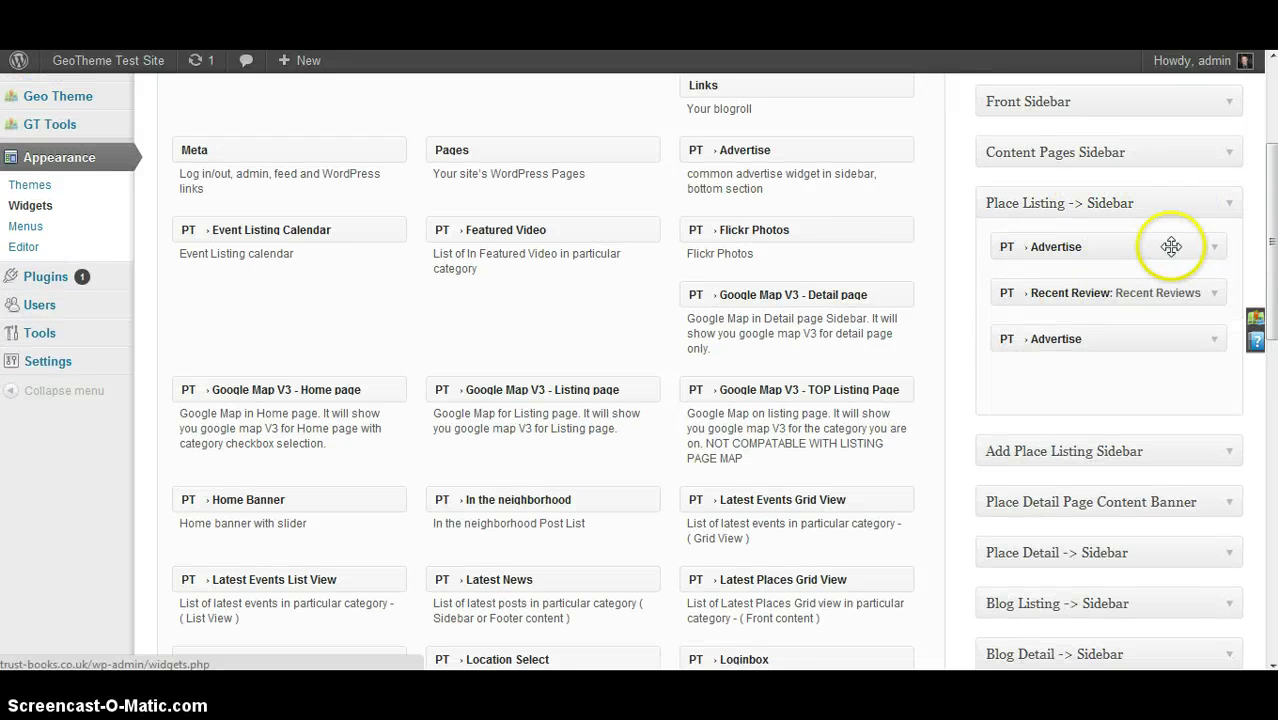
left_click_drag(1204, 245, 941, 241)
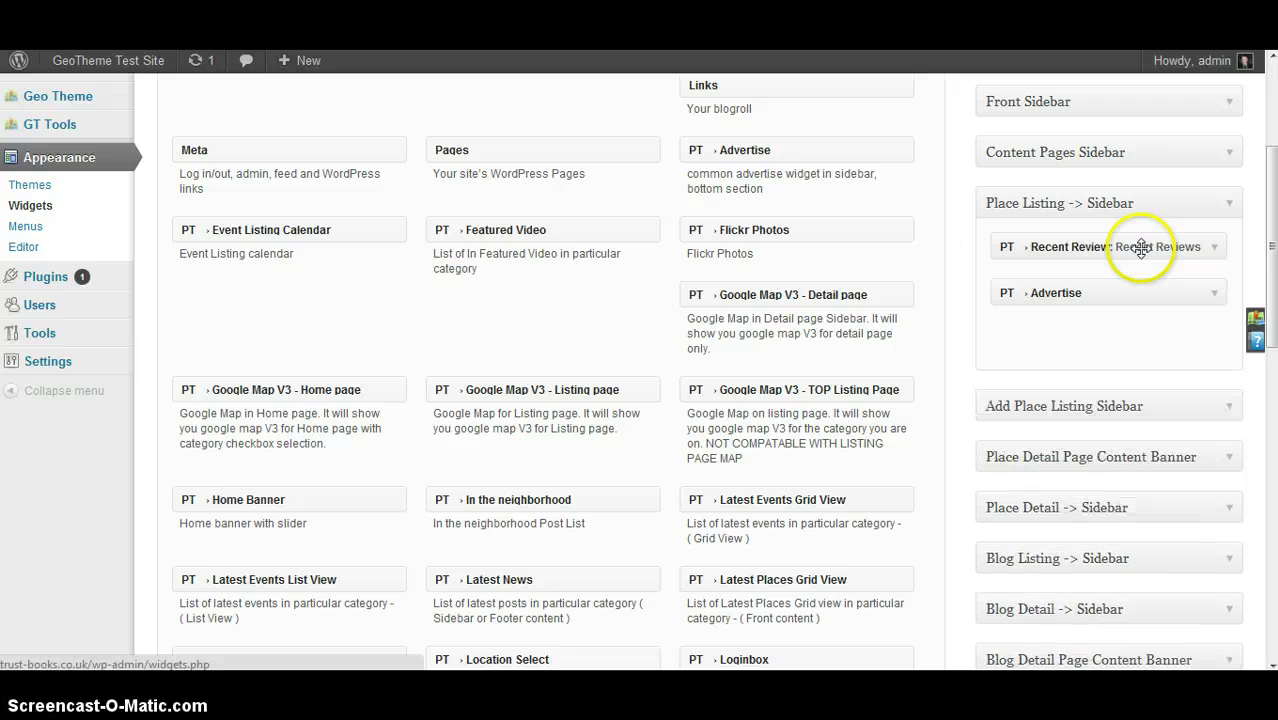
left_click_drag(1127, 288, 836, 318)
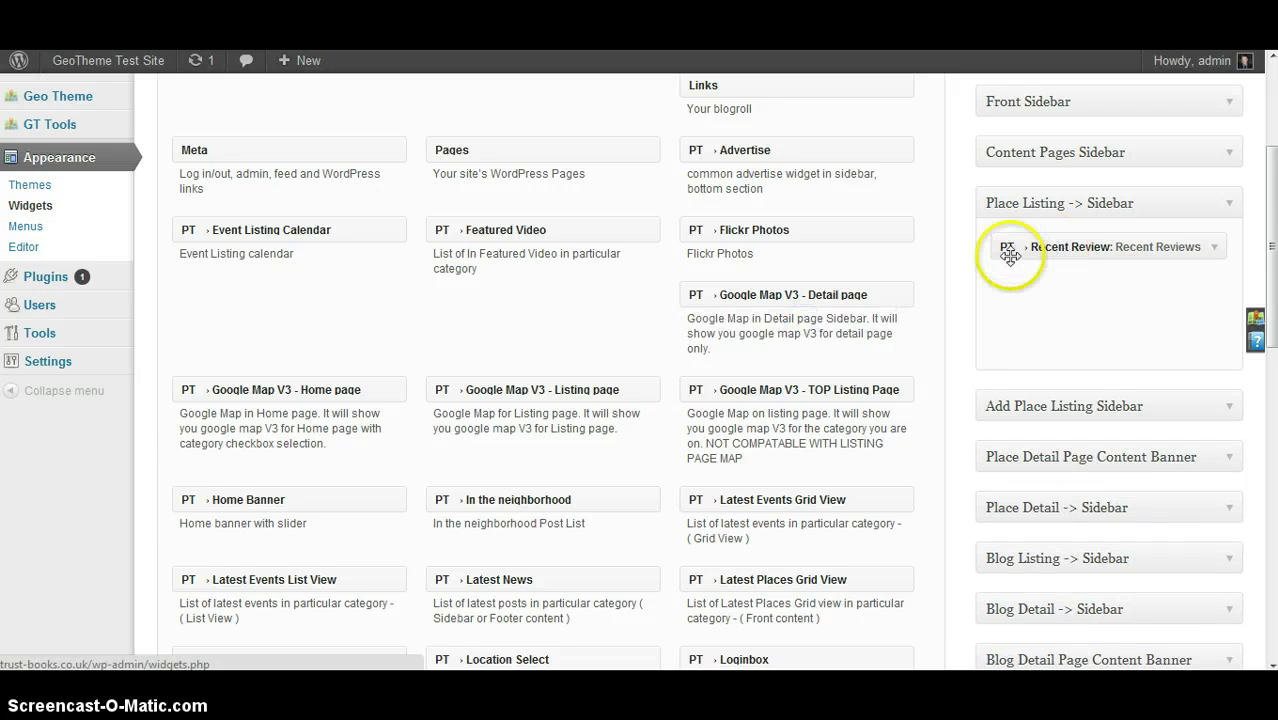
Add the PT Google Map V3 - Listing page widget below Recent Review, enable Map Auto Zoom and Map Sticky, and save it.
scroll(585, 305, "down", 3)
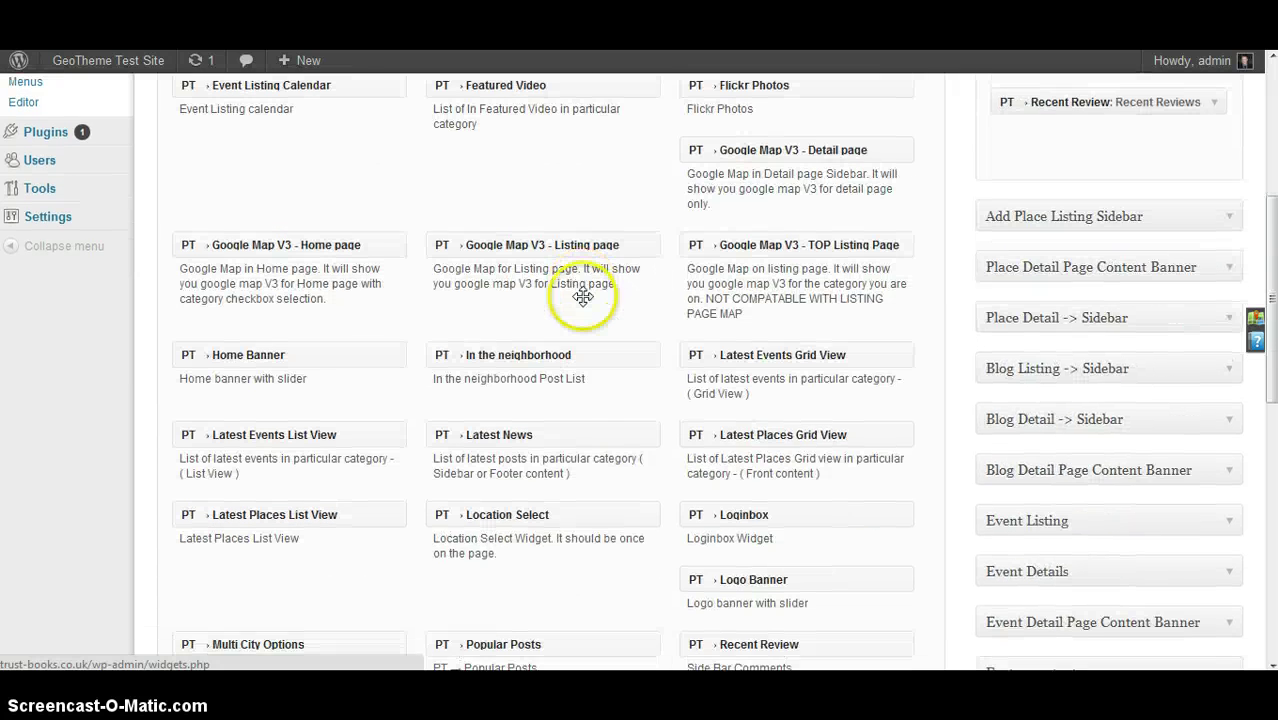
left_click_drag(531, 247, 1098, 140)
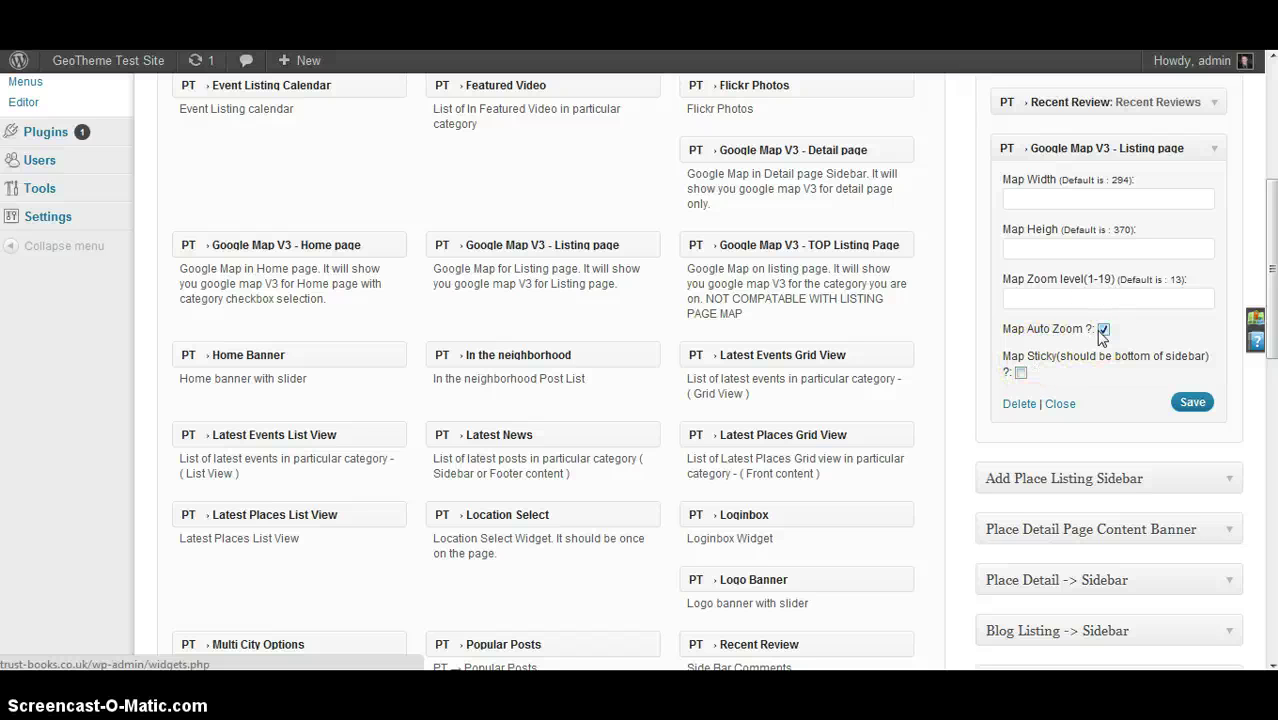
left_click(1021, 372)
left_click(1190, 404)
Check the sticky map on the Attractions page by pinpointing Audacious Freedom and Museum Without Walls.
left_click(322, 42)
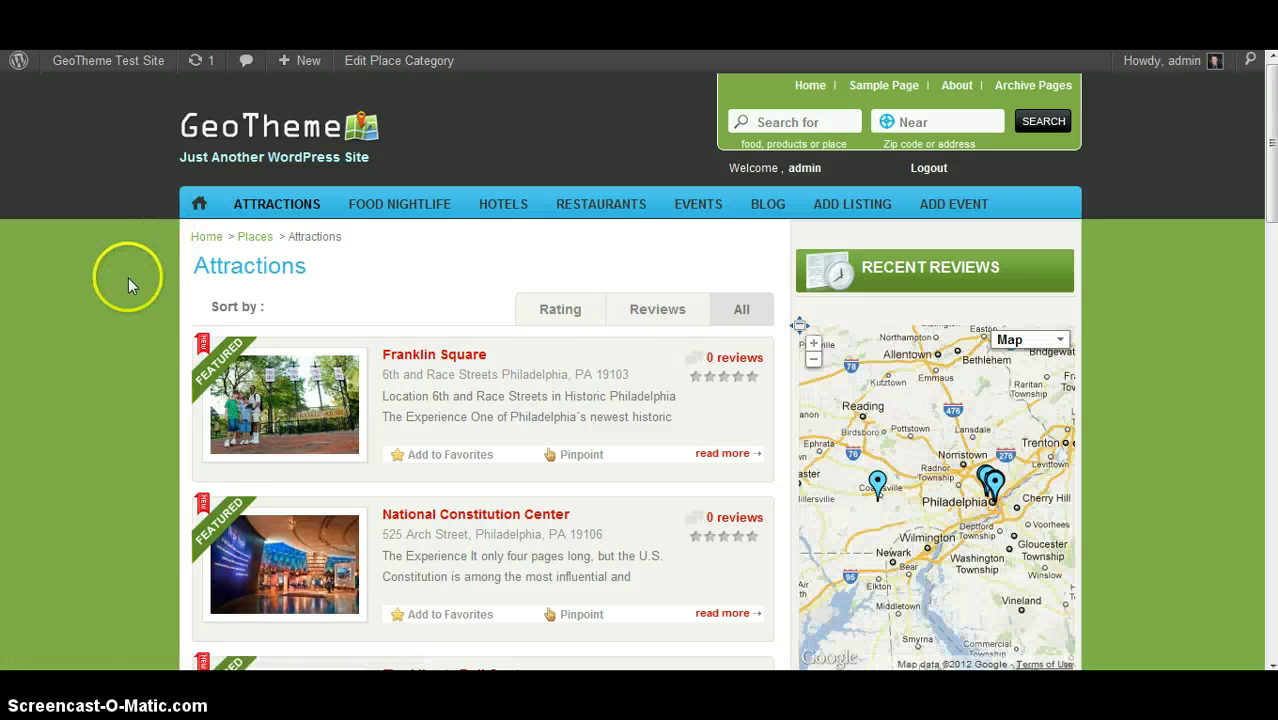
scroll(204, 432, "down", 4)
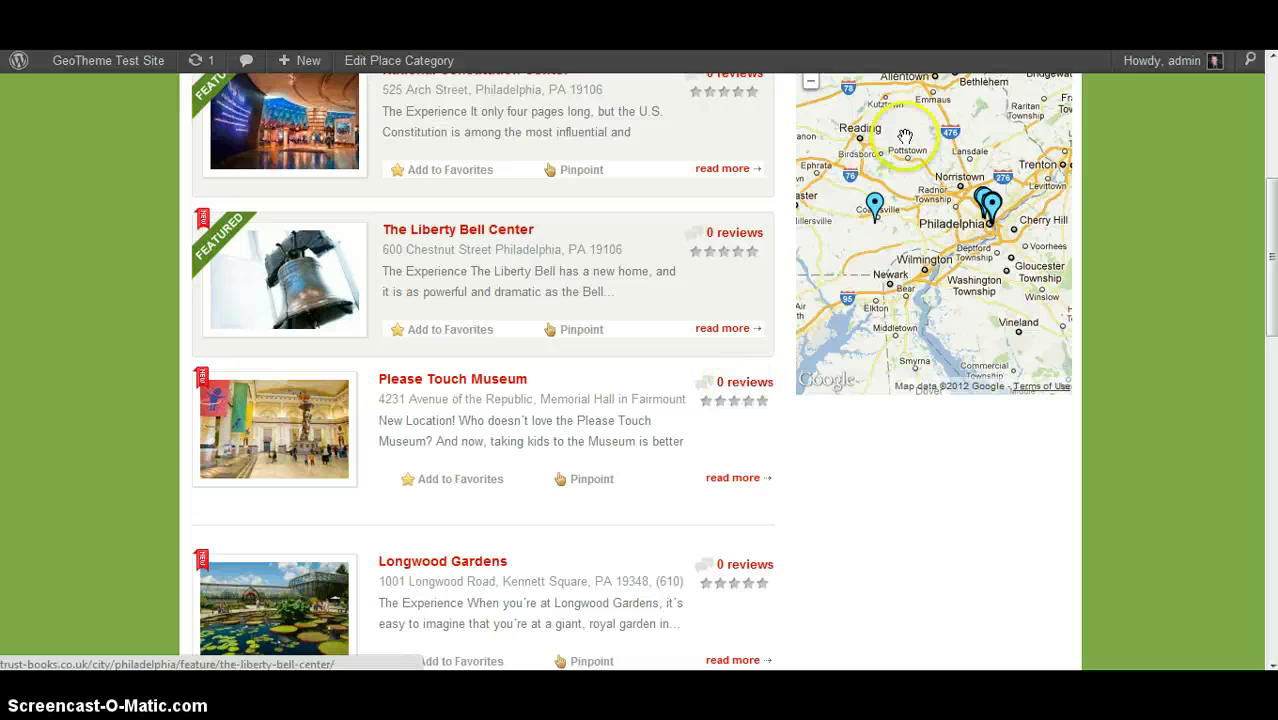
scroll(447, 268, "down", 10)
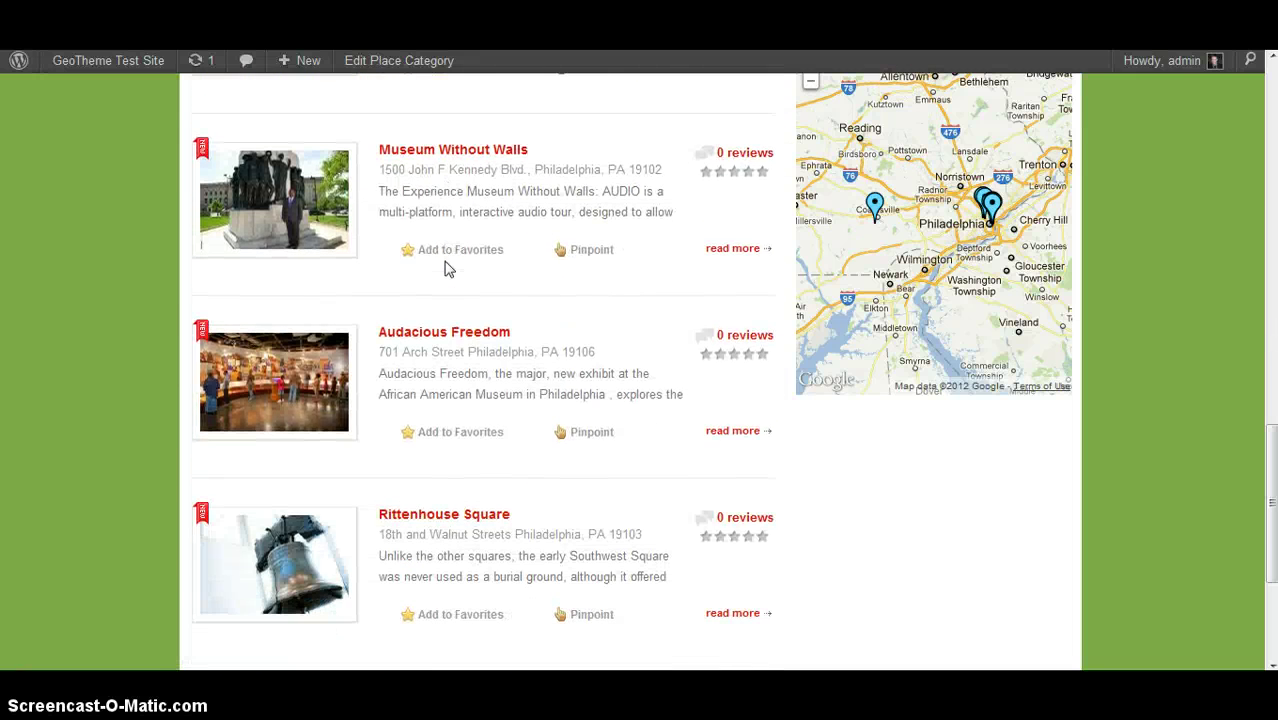
left_click(587, 437)
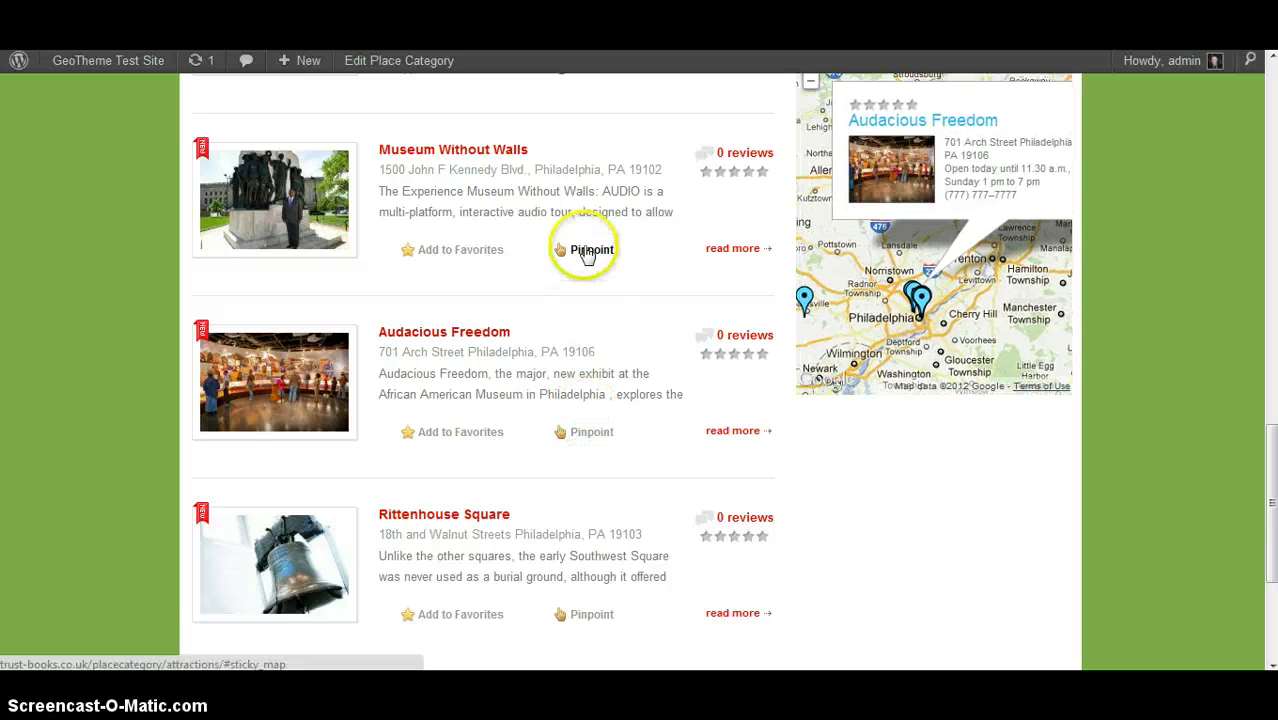
left_click(587, 251)
scroll(588, 255, "up", 15)
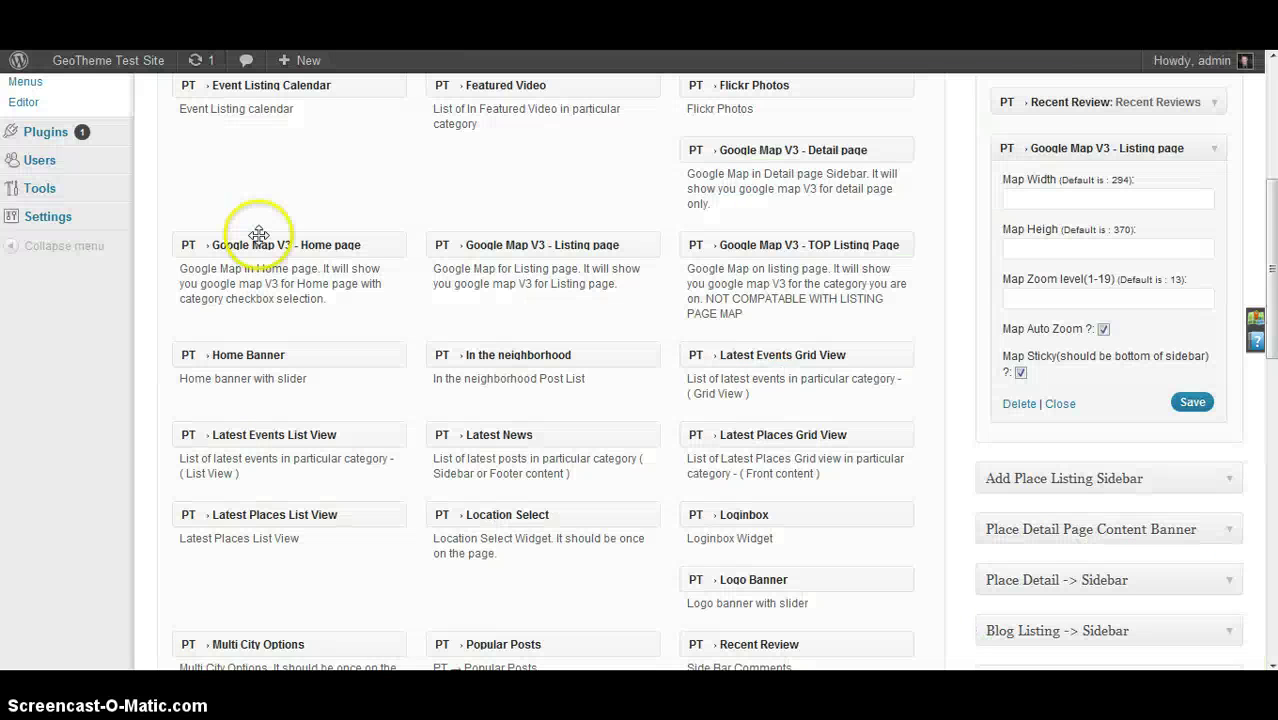
Replace both PT Advertise widgets in the Event Listing widget area with the PT Google Map V3 - Listing page widget.
scroll(258, 234, "up", 5)
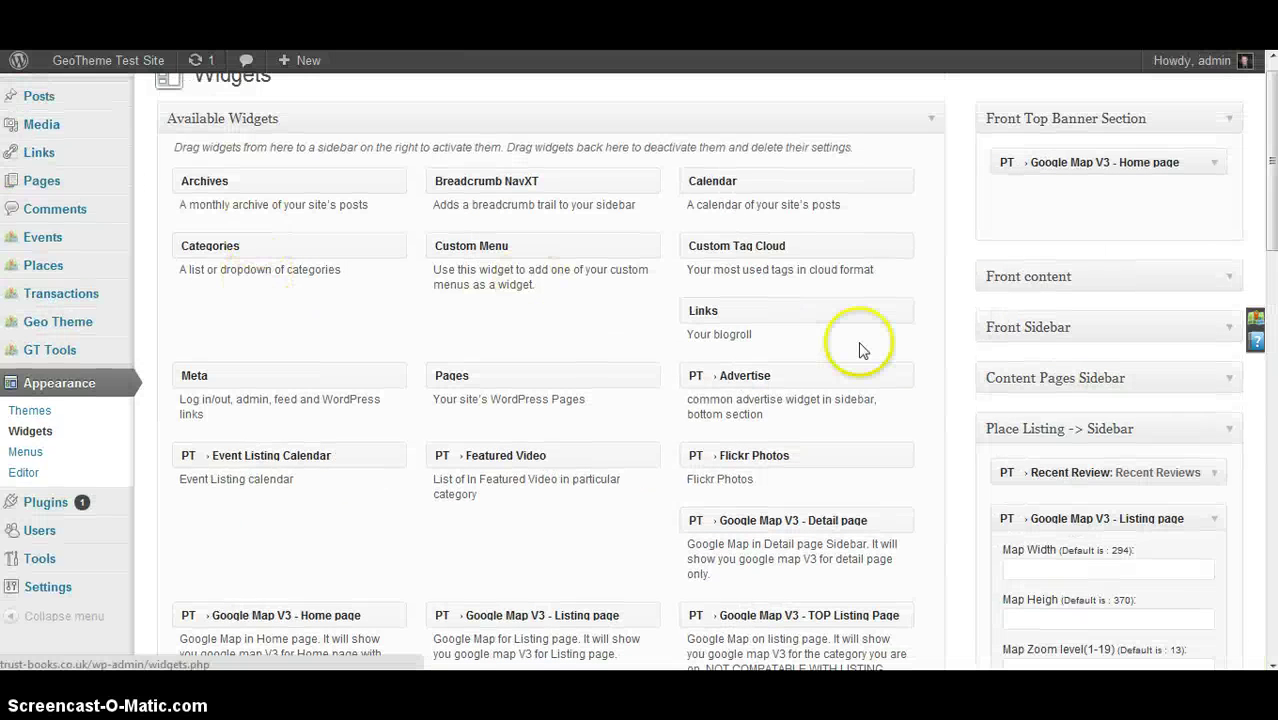
left_click(1230, 428)
scroll(1244, 371, "down", 4)
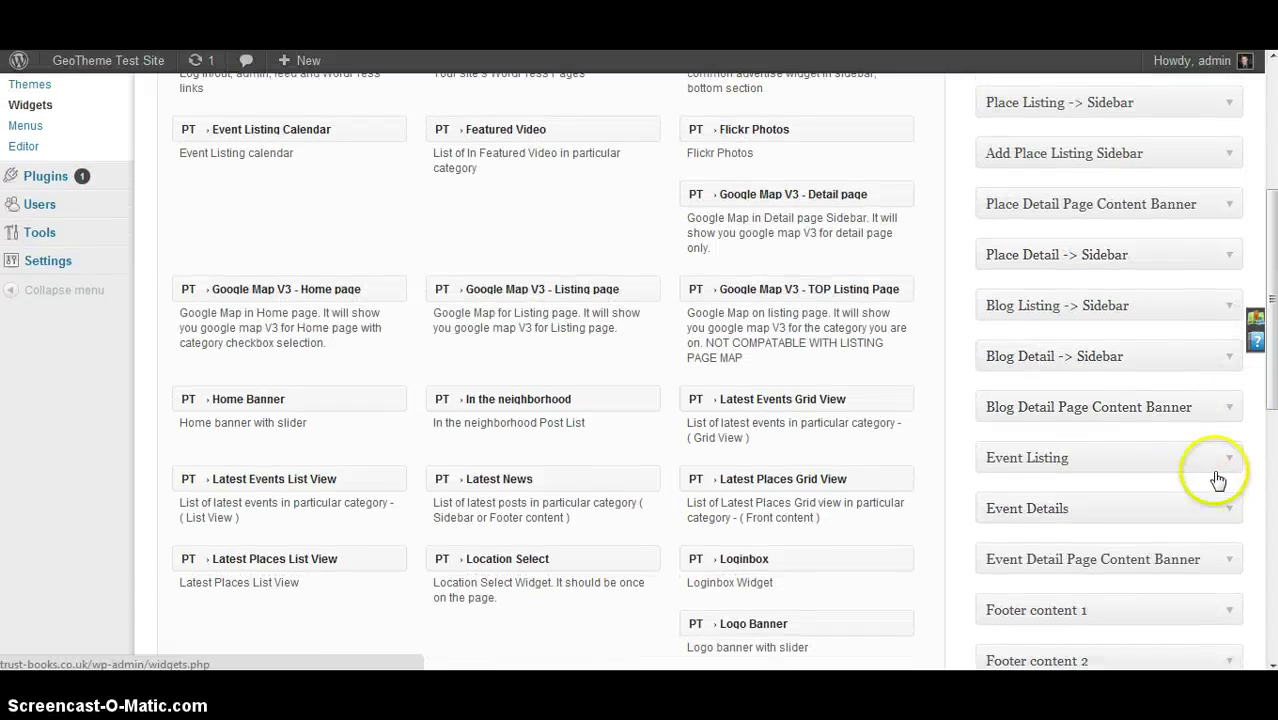
left_click(1228, 445)
scroll(633, 274, "up", 4)
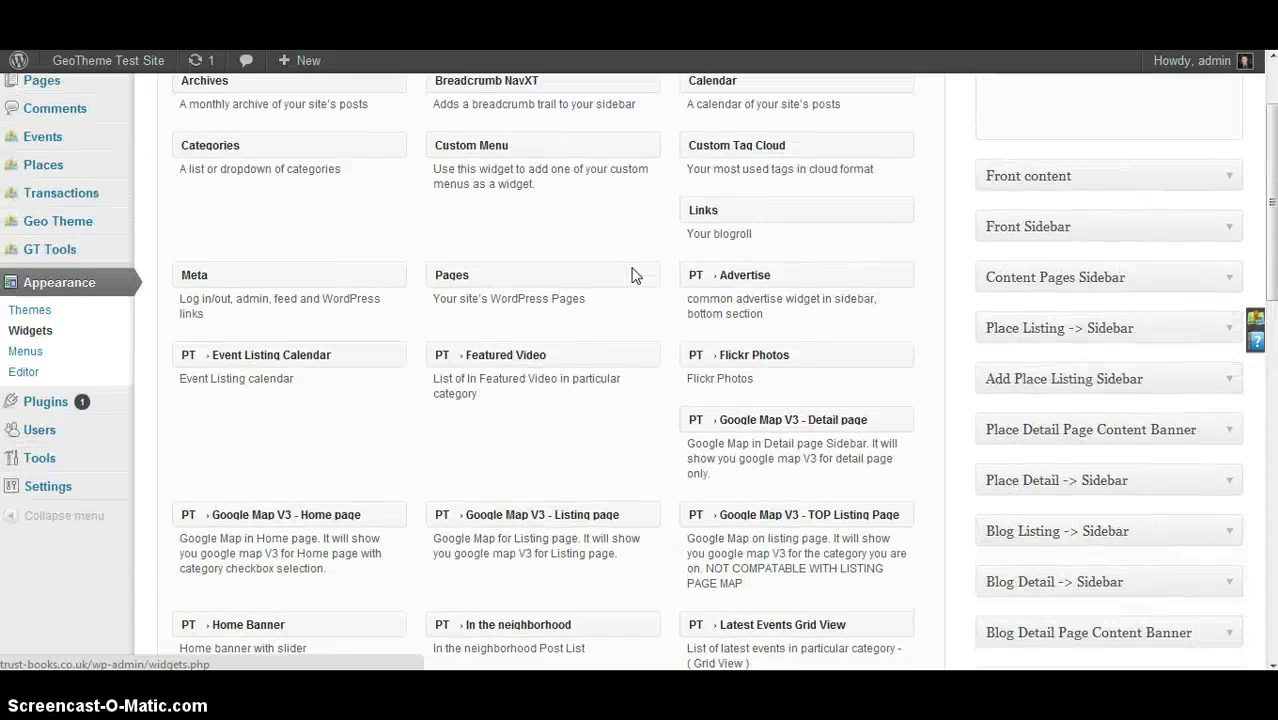
scroll(633, 274, "down", 5)
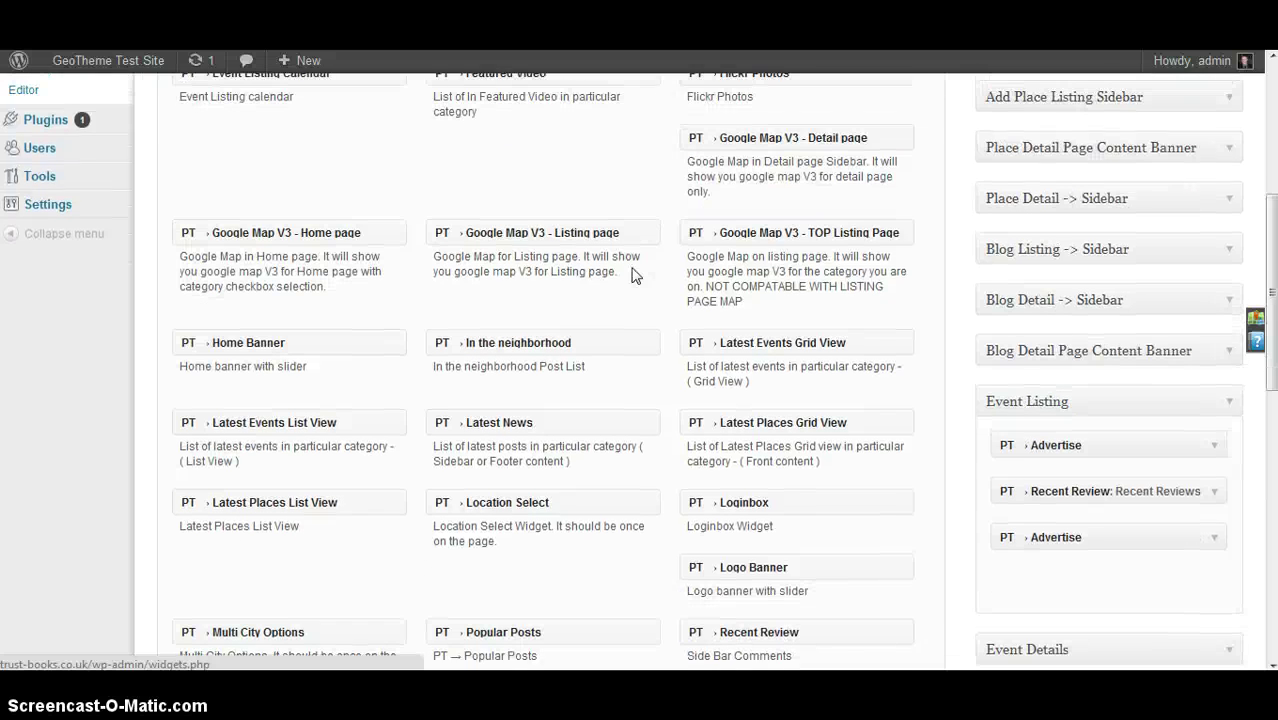
left_click_drag(515, 230, 1081, 537)
left_click_drag(1056, 443, 861, 520)
scroll(861, 520, "down", 3)
left_click_drag(1030, 540, 848, 550)
Enable Map Auto Zoom and Map Sticky for the Event Listing area's Google Map V3 - Listing page widget and save it.
left_click(1195, 494)
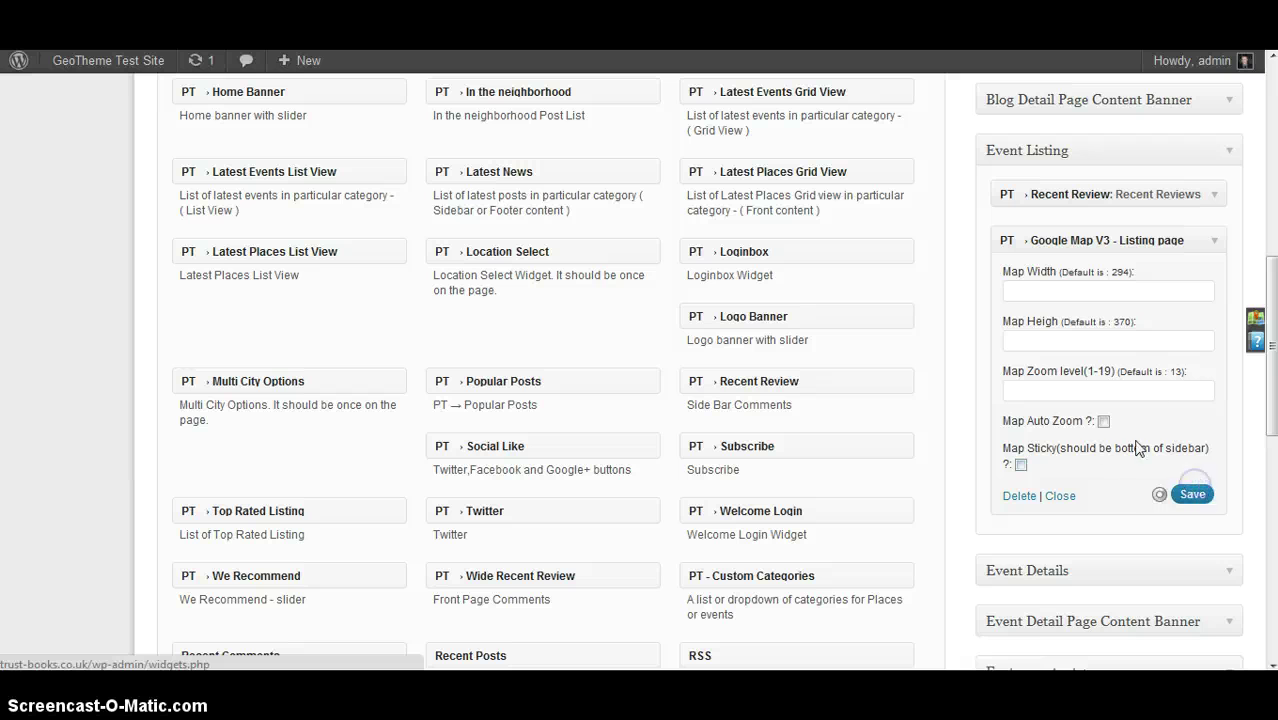
left_click(1103, 421)
left_click(1021, 465)
left_click(1190, 496)
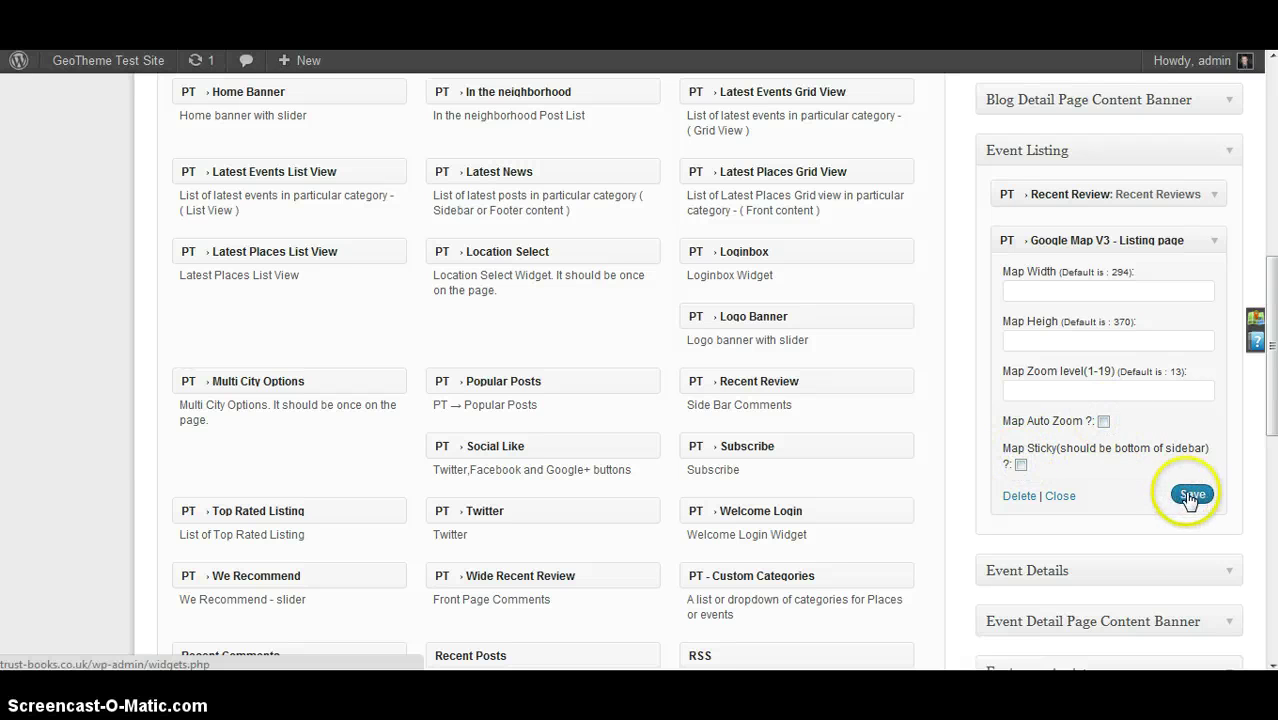
left_click(1103, 421)
left_click(1021, 465)
left_click(1183, 495)
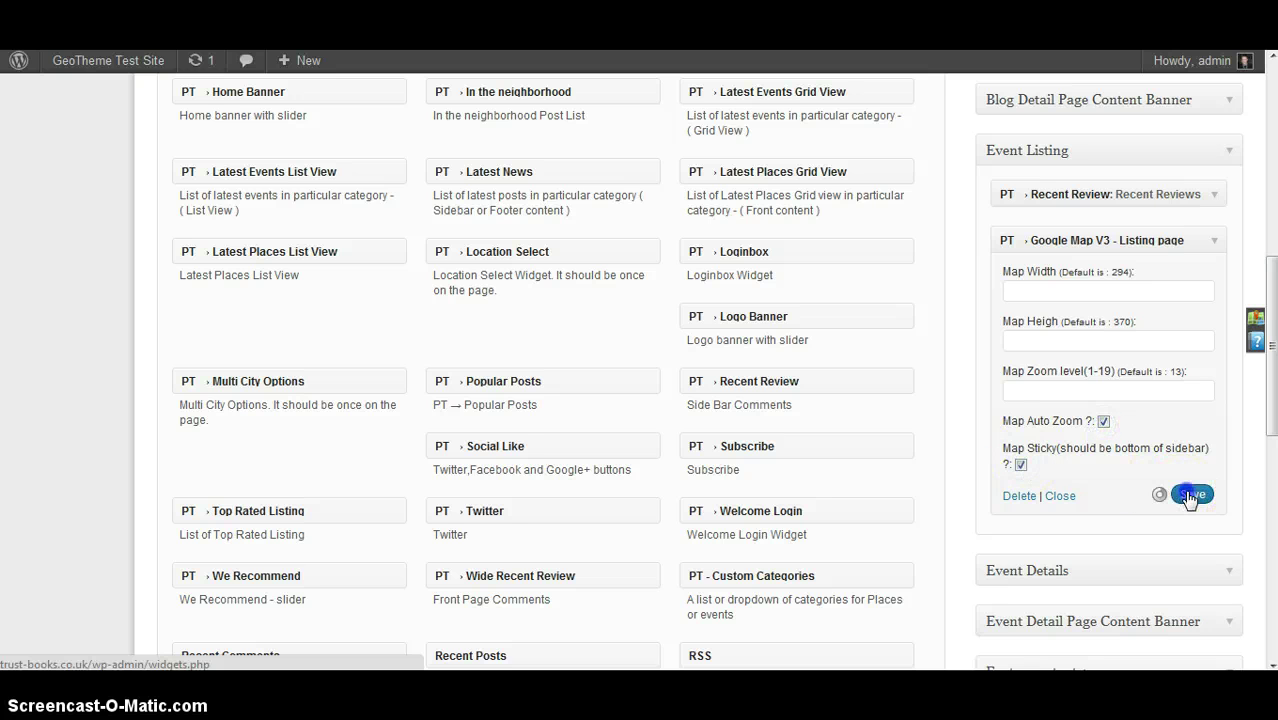
left_click(1215, 243)
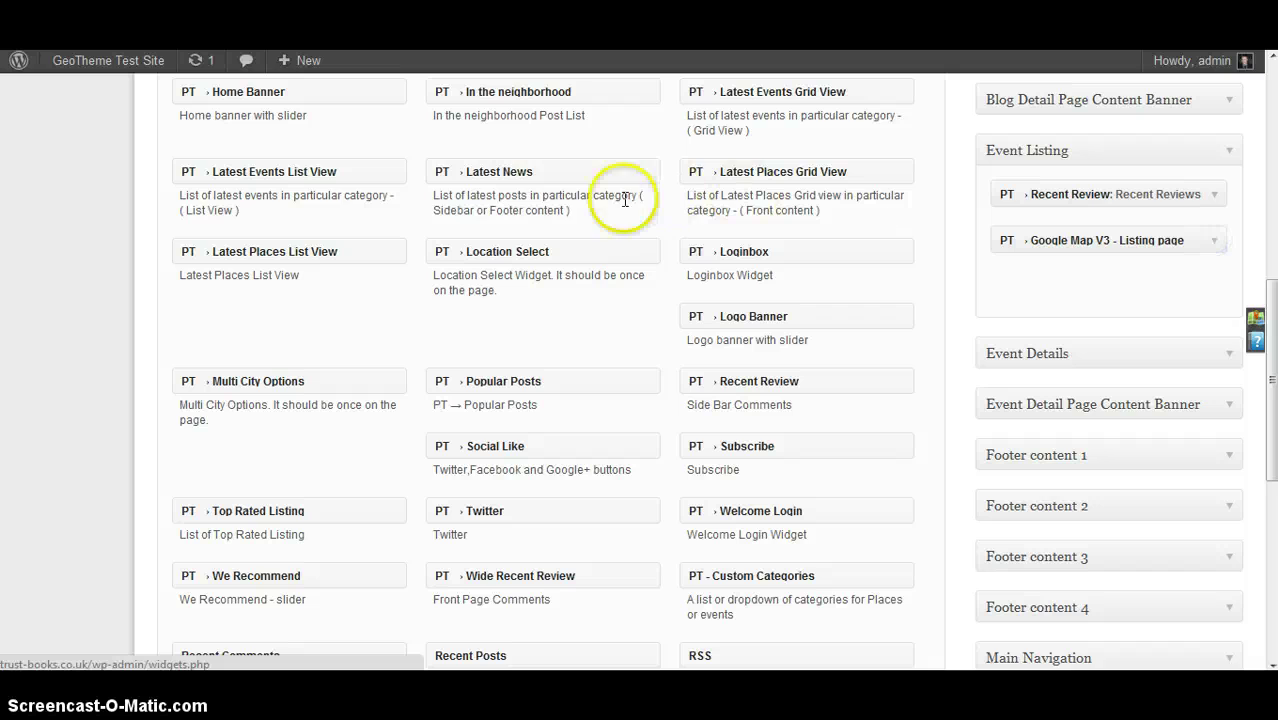
Check the listing map beside the past events on the site's Events page, and return to the Attractions page.
scroll(624, 198, "up", 3)
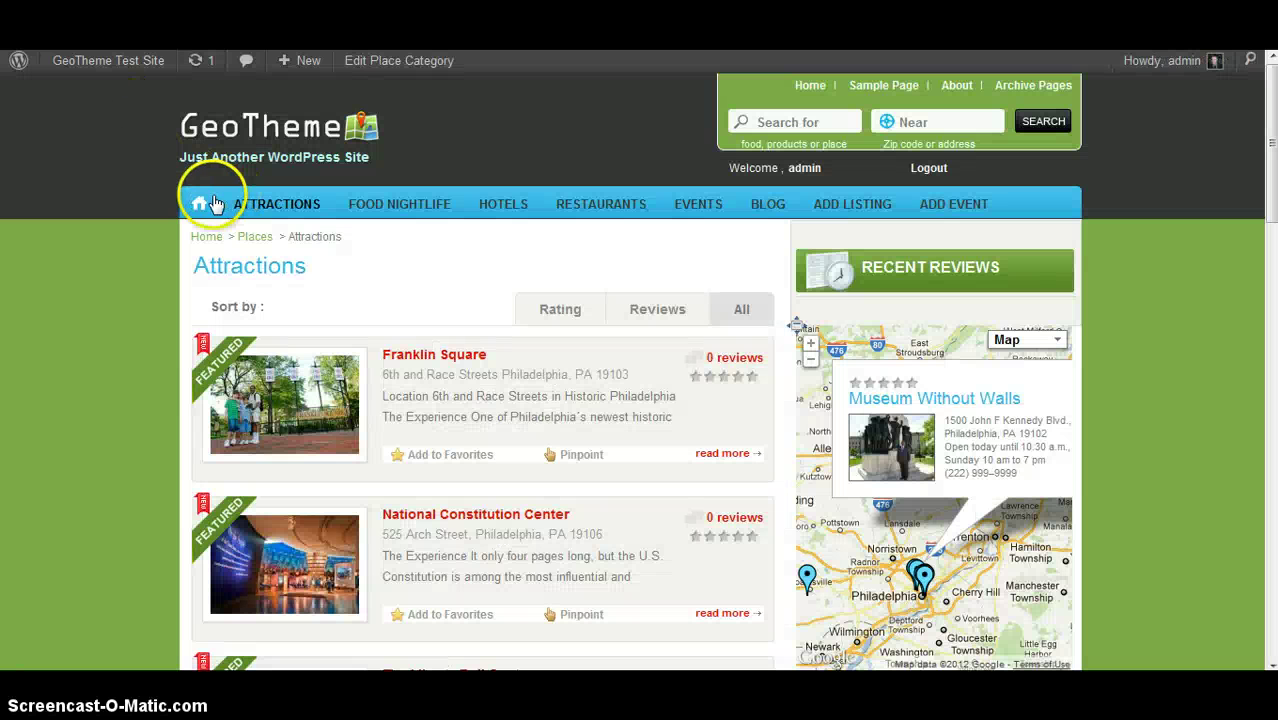
left_click(690, 214)
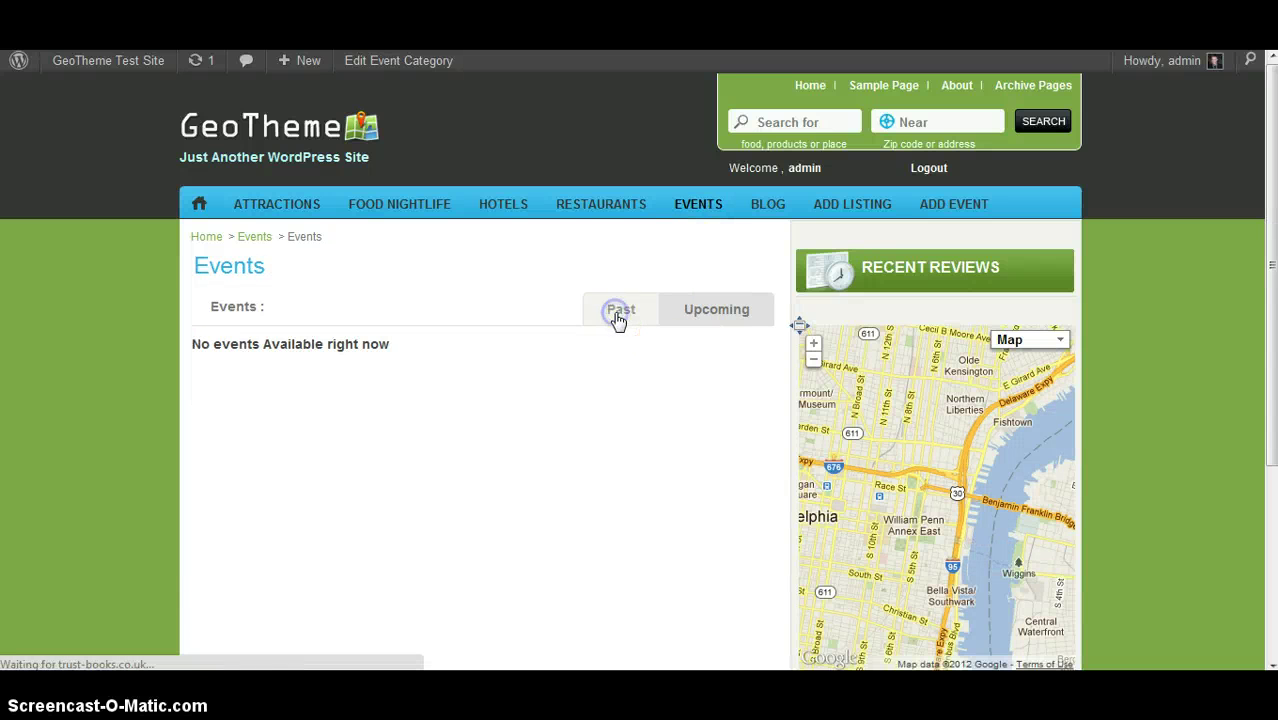
left_click(619, 315)
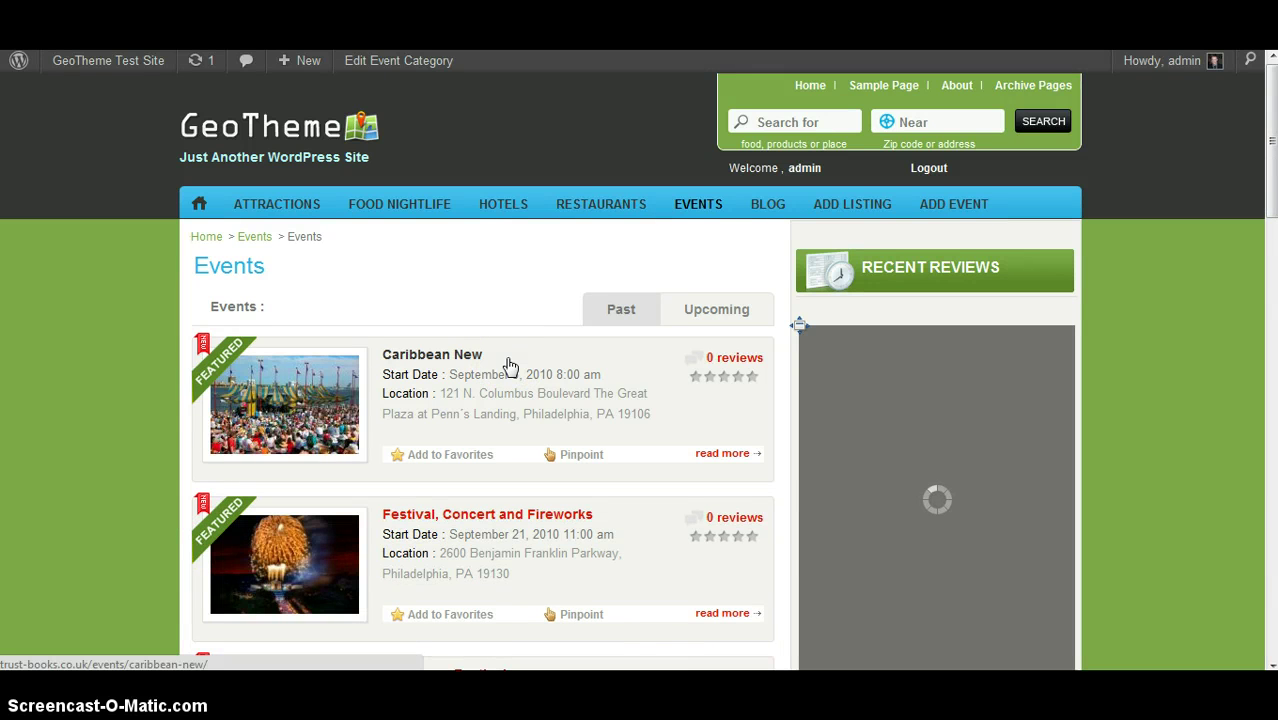
scroll(508, 366, "down", 5)
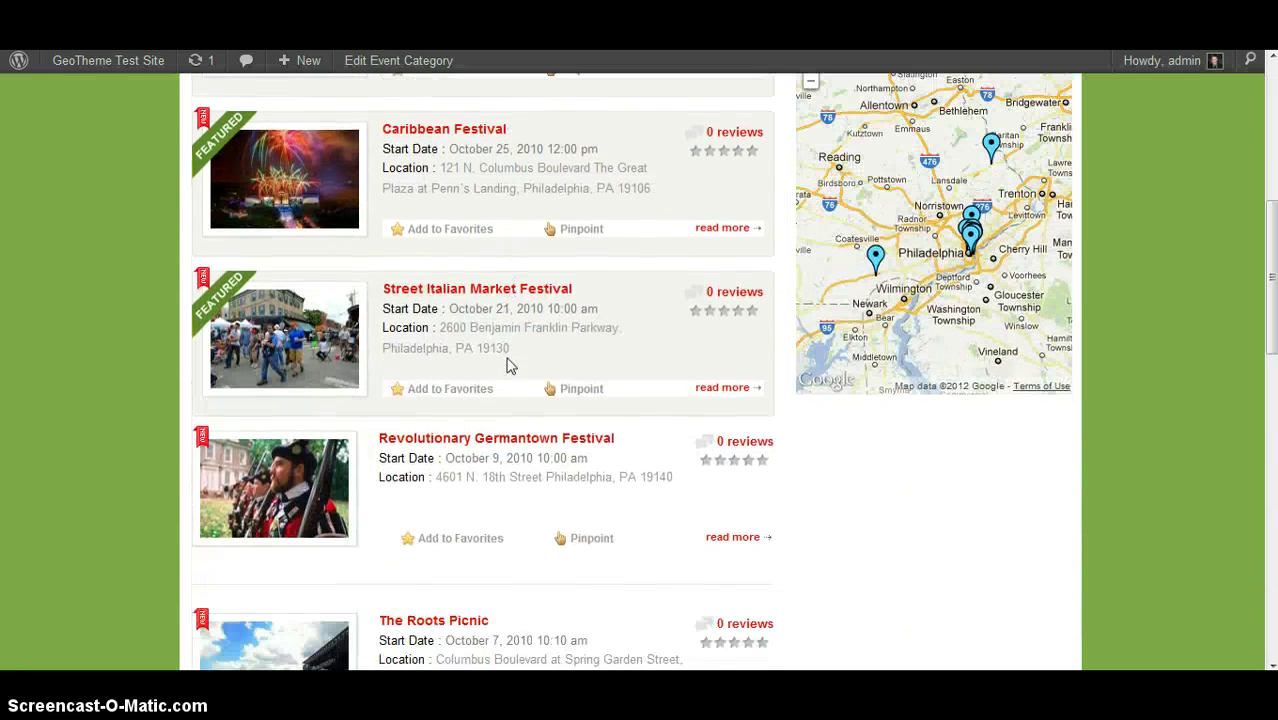
scroll(508, 366, "down", 2)
scroll(428, 363, "up", 7)
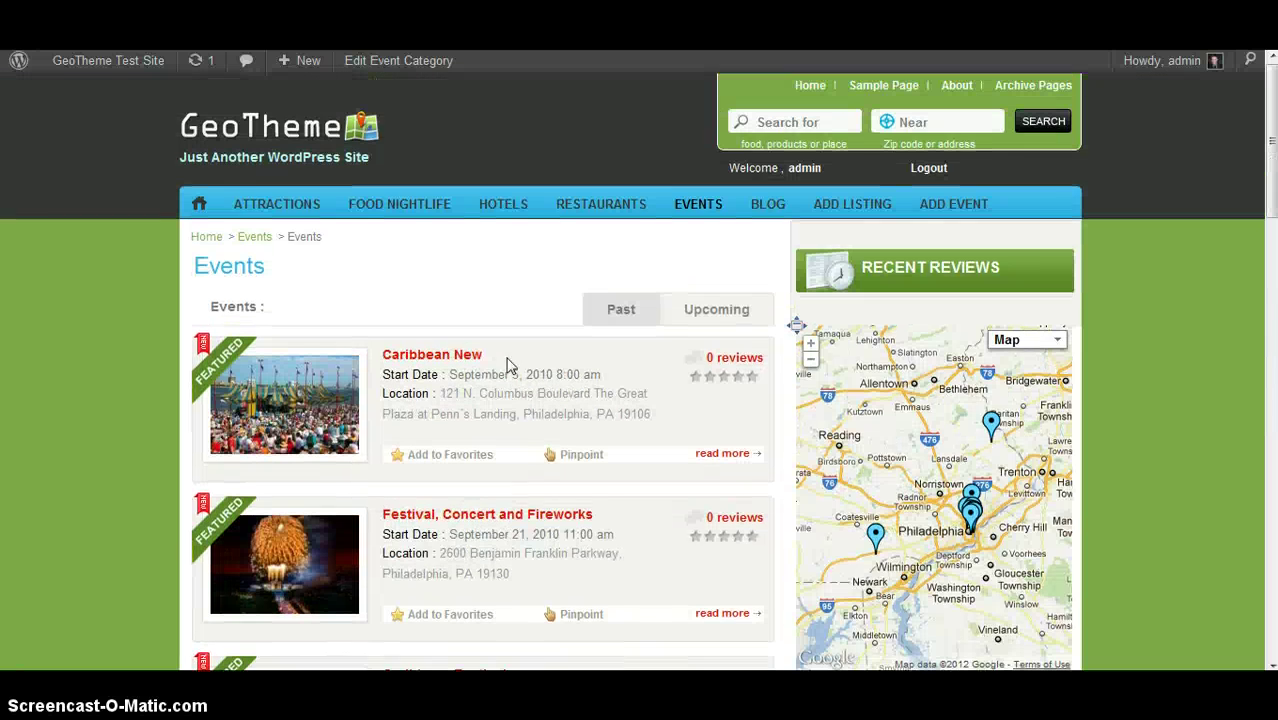
left_click(285, 205)
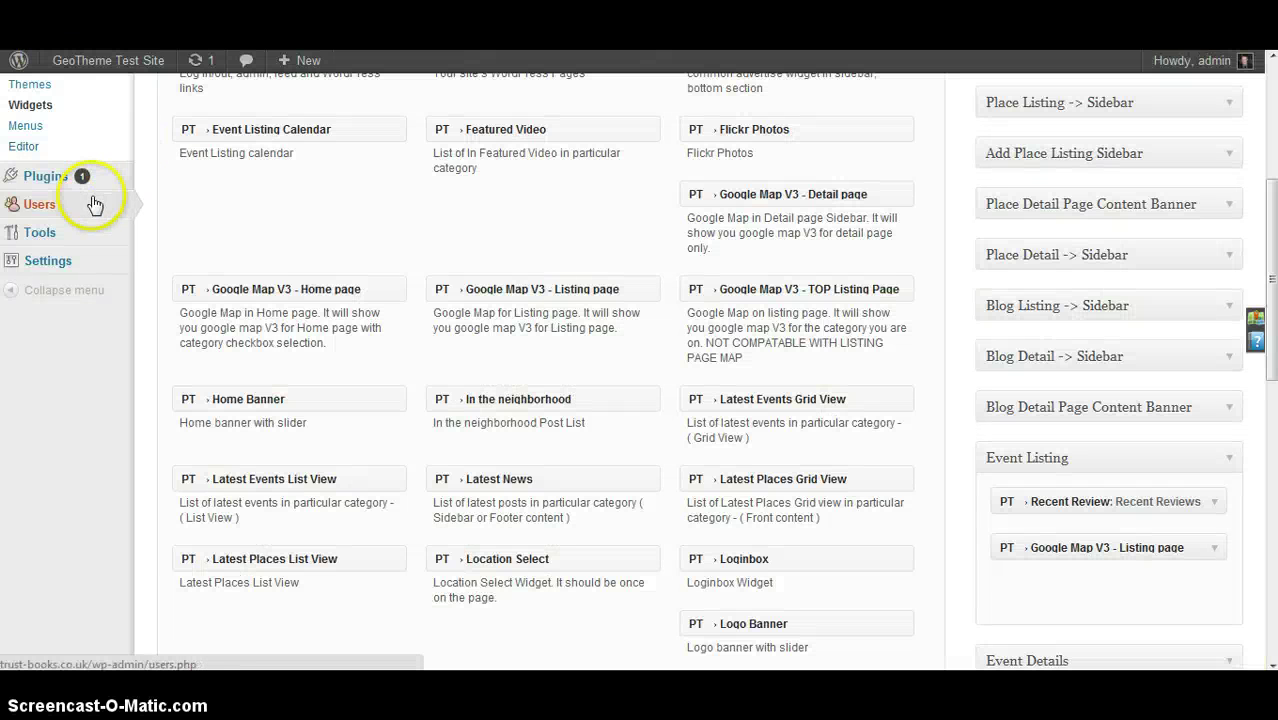
Search the plugin directory for "hide admin bar" and activate the Hide Admin Bar plugin from the installed plugins.
mouse_move(93, 183)
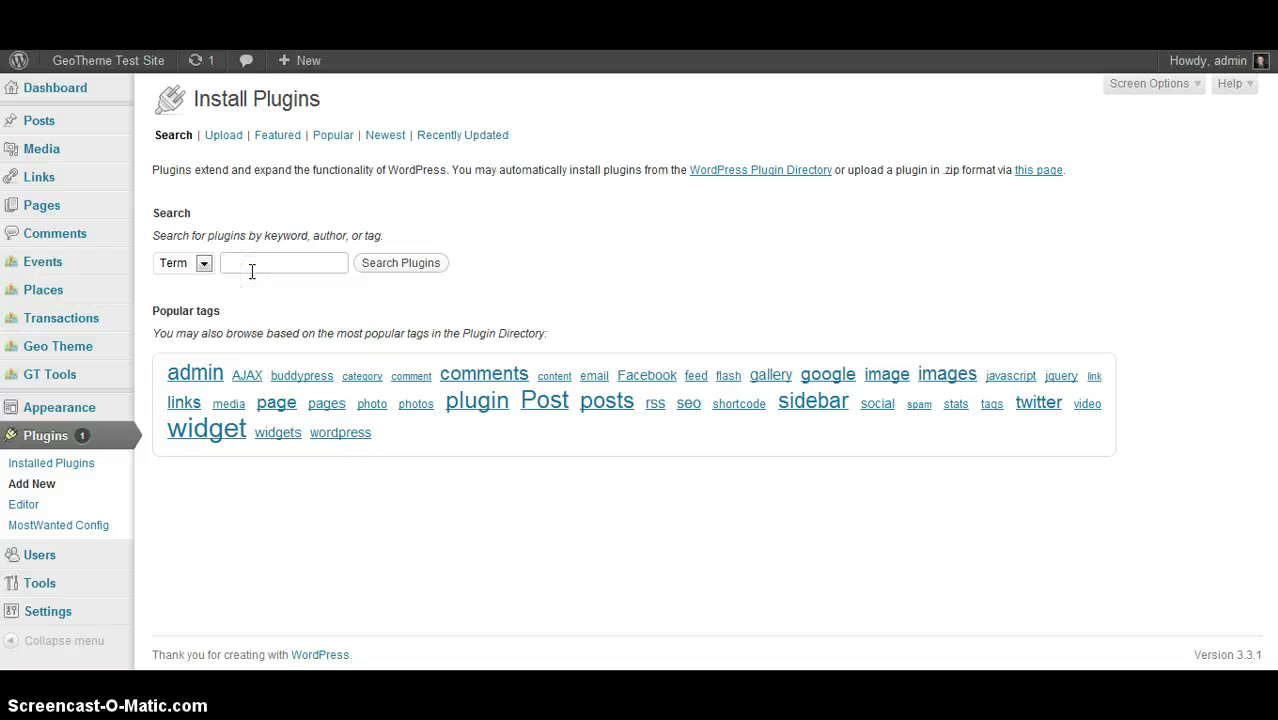
type("h")
left_click(258, 284)
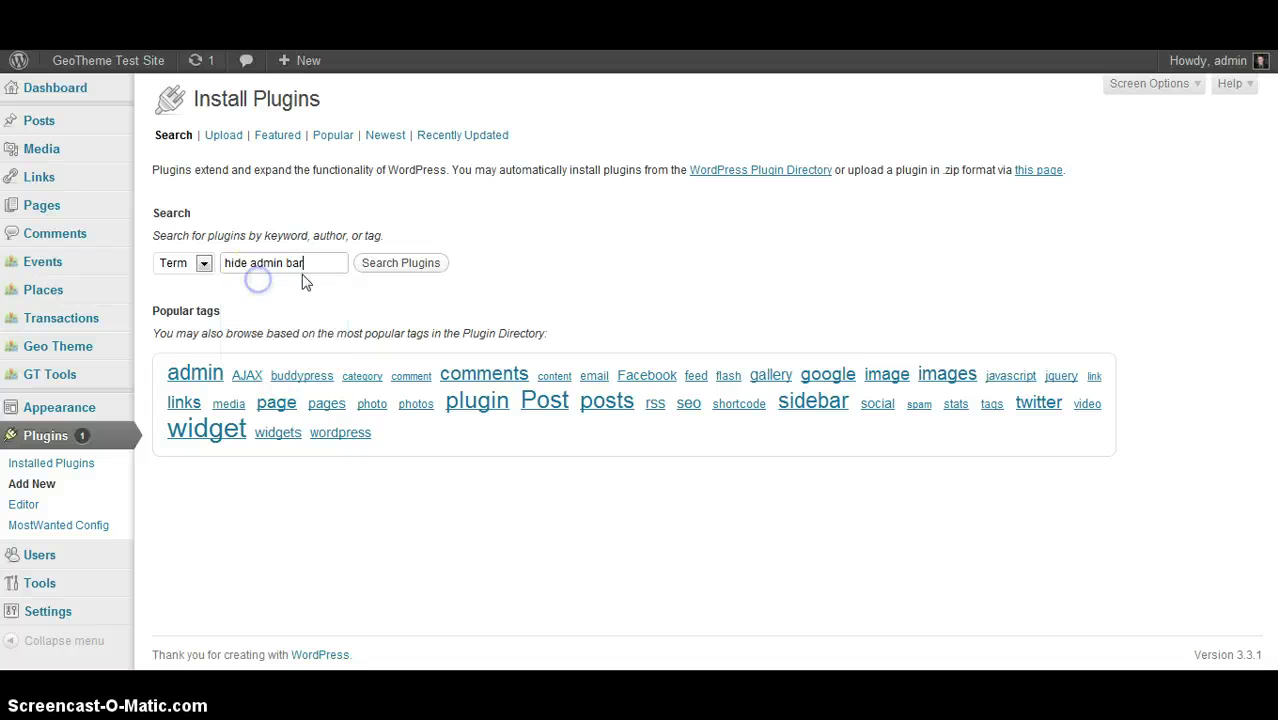
left_click(400, 265)
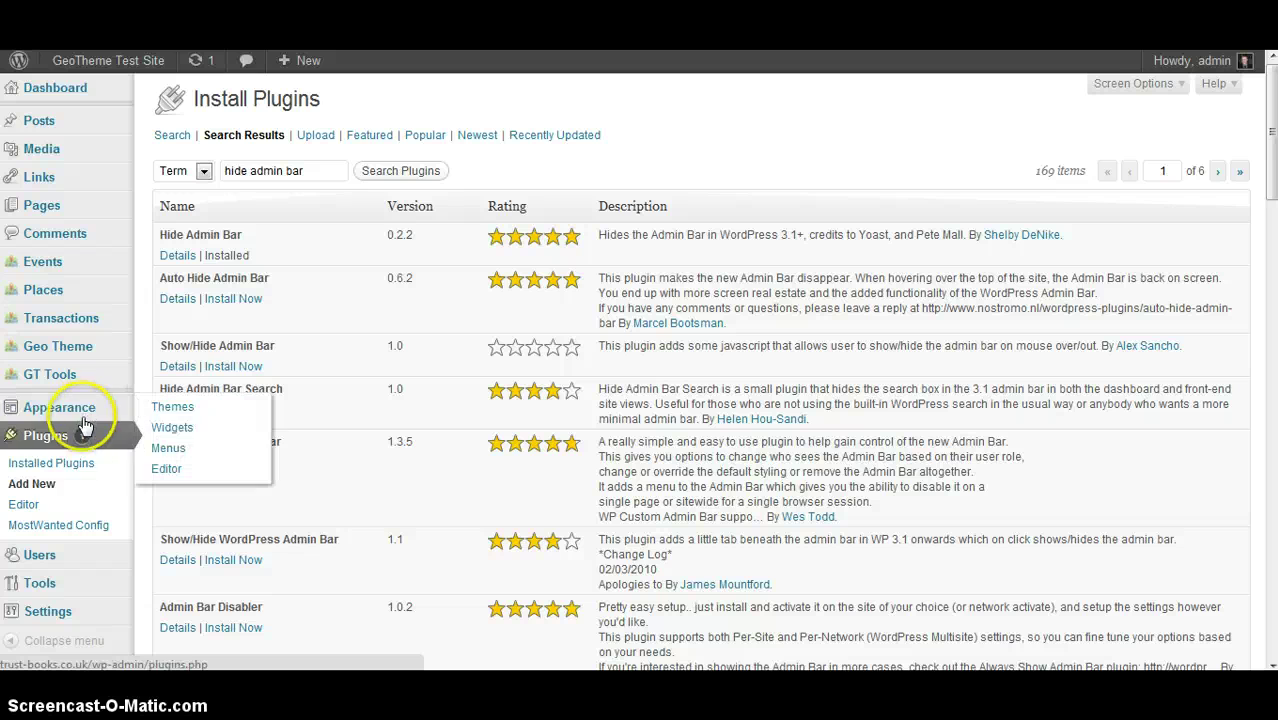
left_click(73, 465)
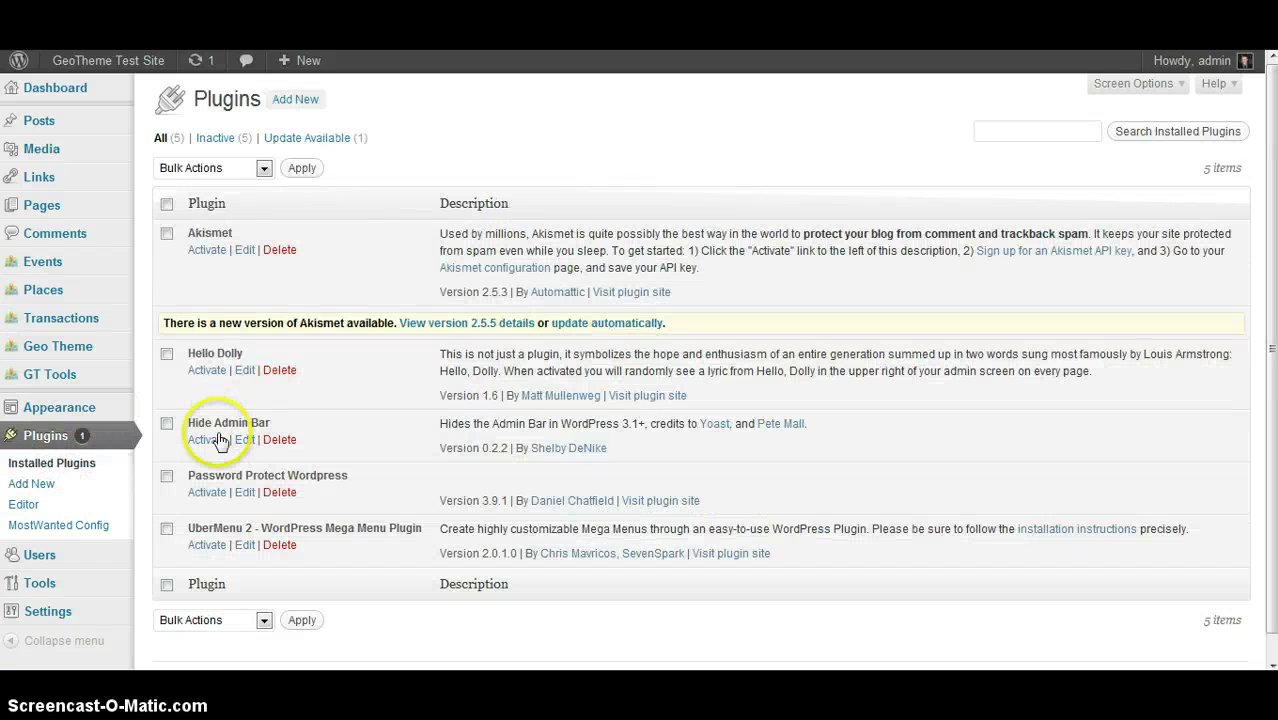
left_click(204, 443)
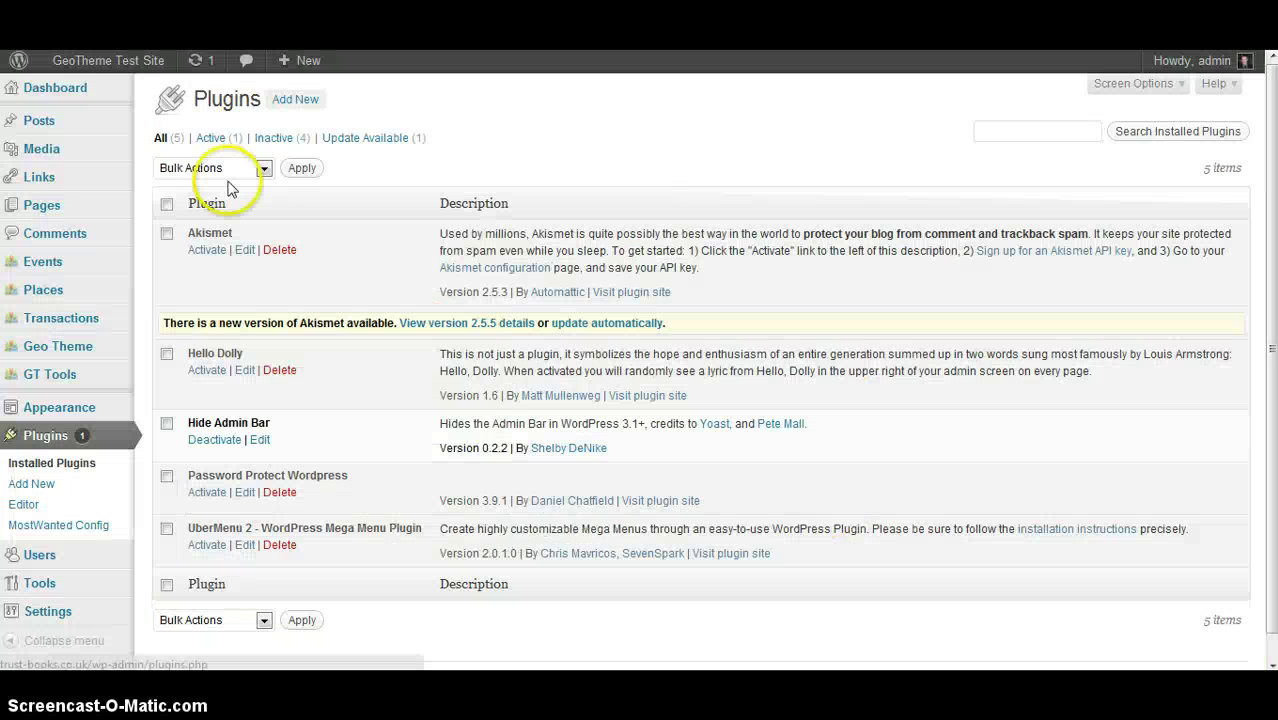
Add the PT Location Select widget to the Header Navigation Right area, save it, and check the site's home page.
scroll(228, 177, "down", 1)
mouse_move(88, 410)
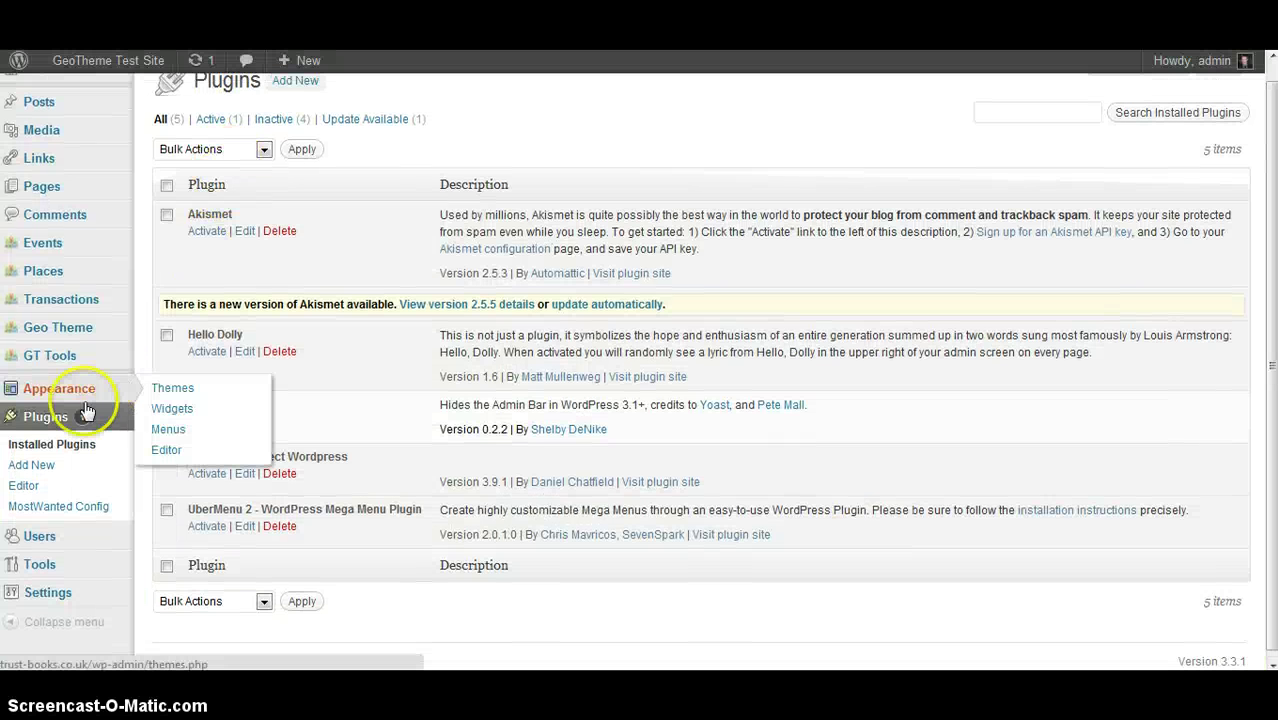
left_click(173, 412)
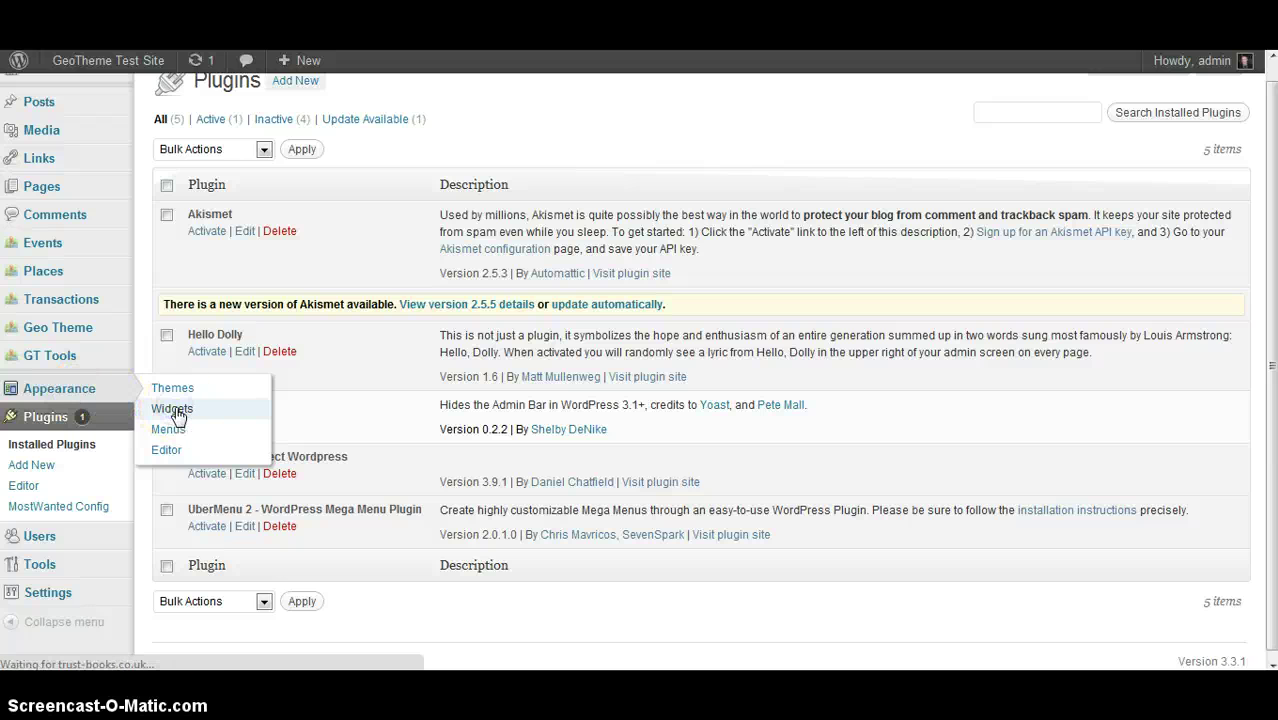
scroll(551, 391, "down", 10)
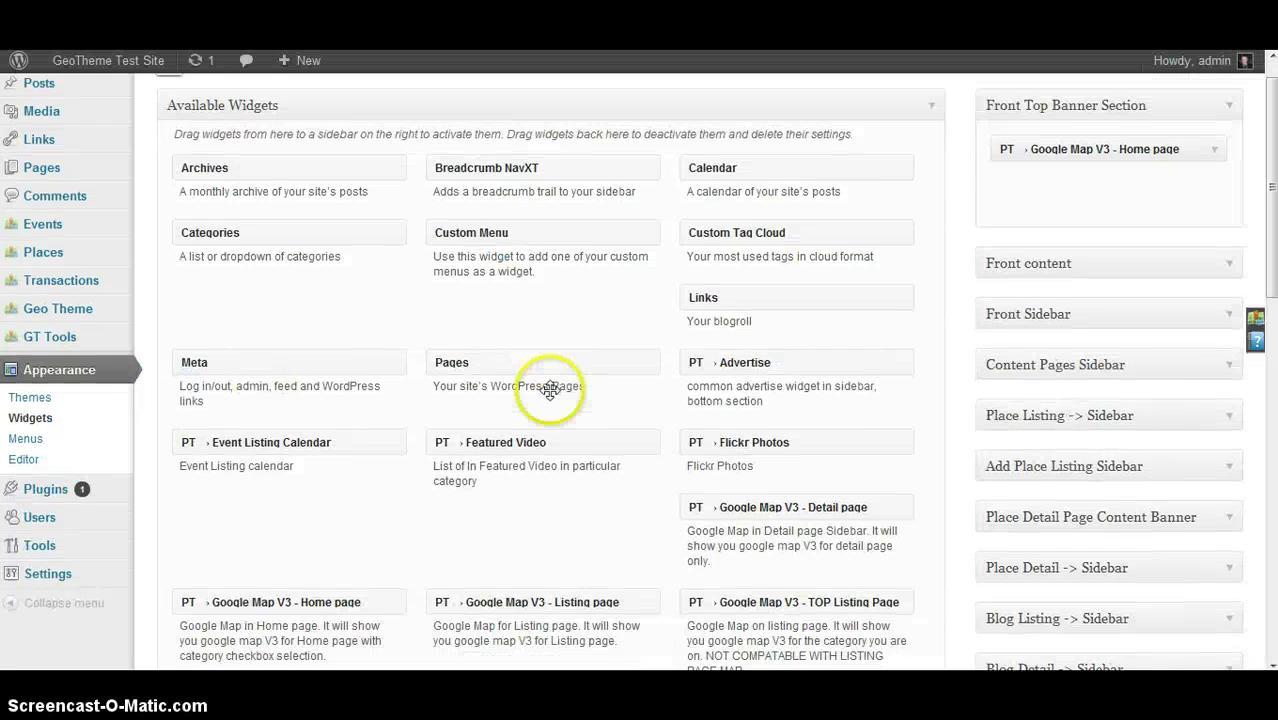
scroll(551, 391, "down", 1)
scroll(817, 404, "down", 2)
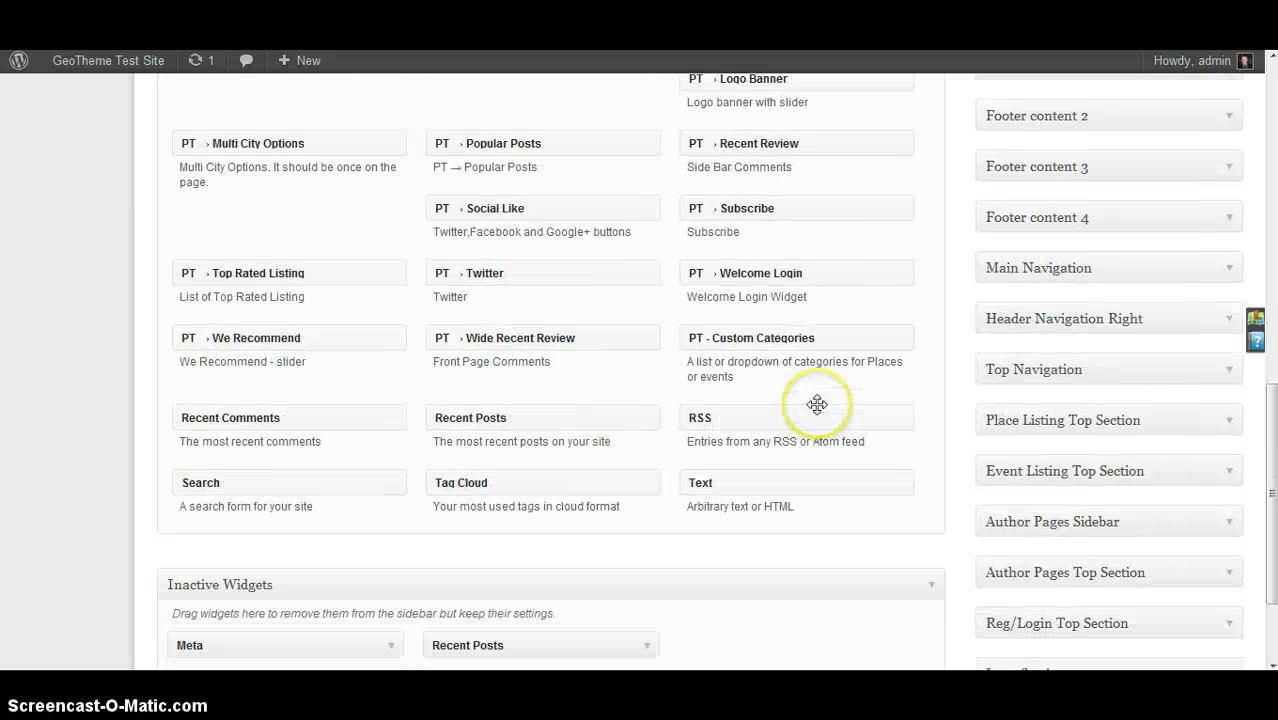
left_click(1228, 320)
left_click_drag(561, 264, 561, 264)
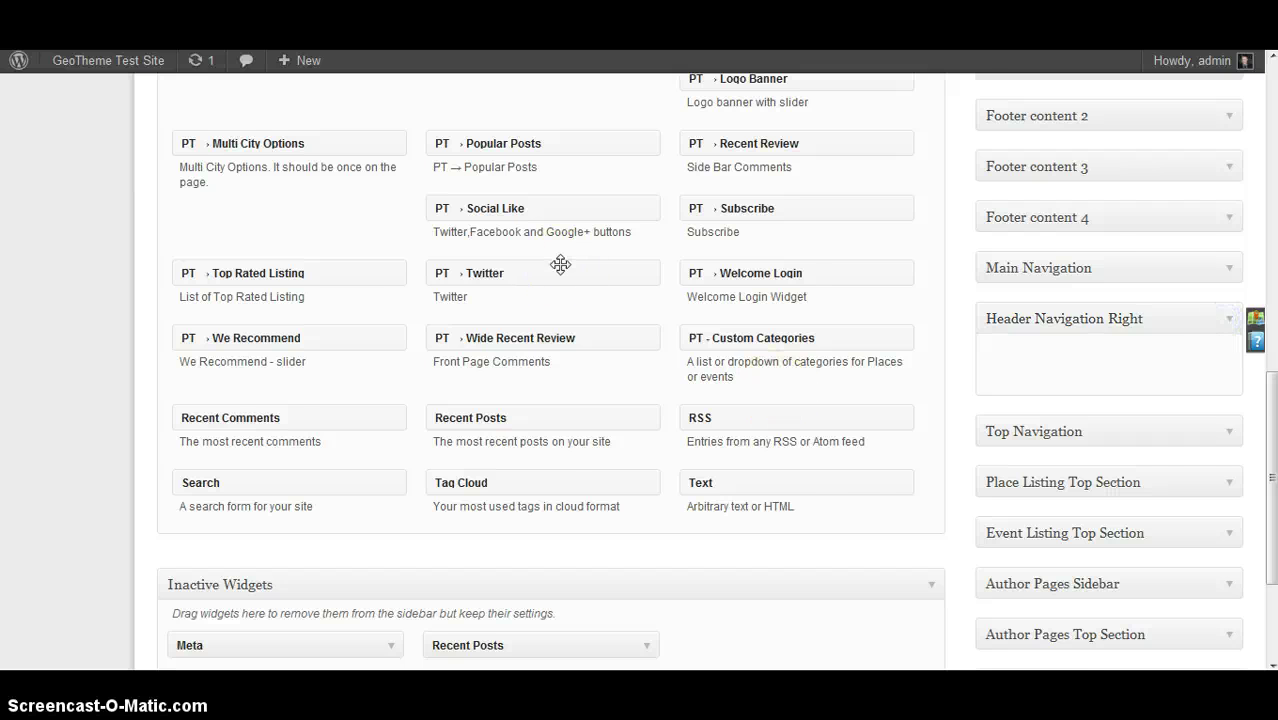
scroll(561, 264, "up", 2)
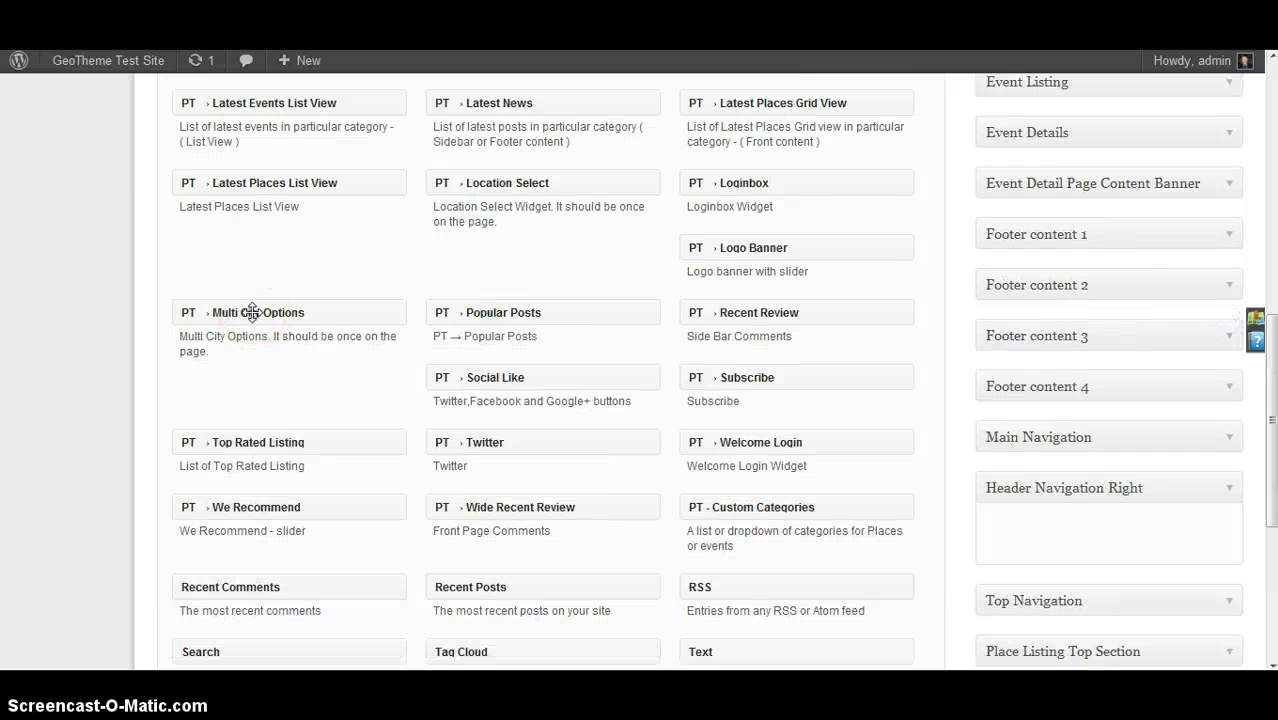
left_click_drag(509, 183, 509, 183)
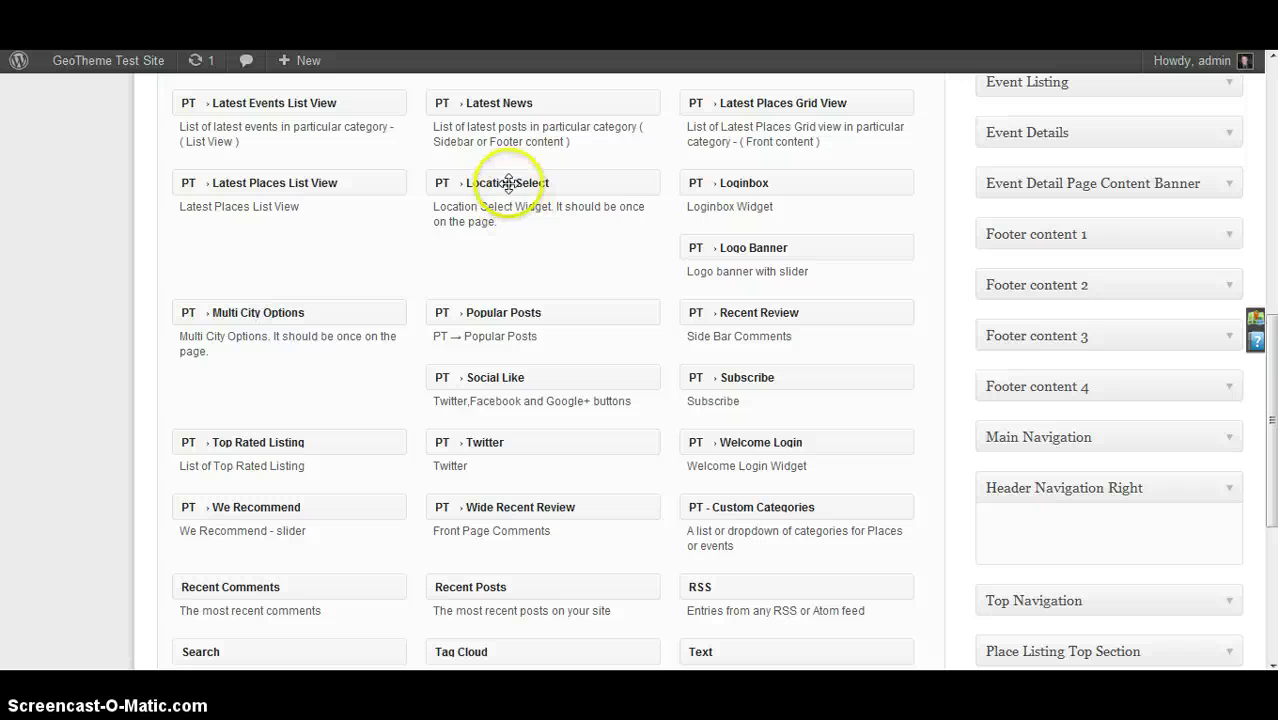
left_click_drag(601, 229, 1086, 526)
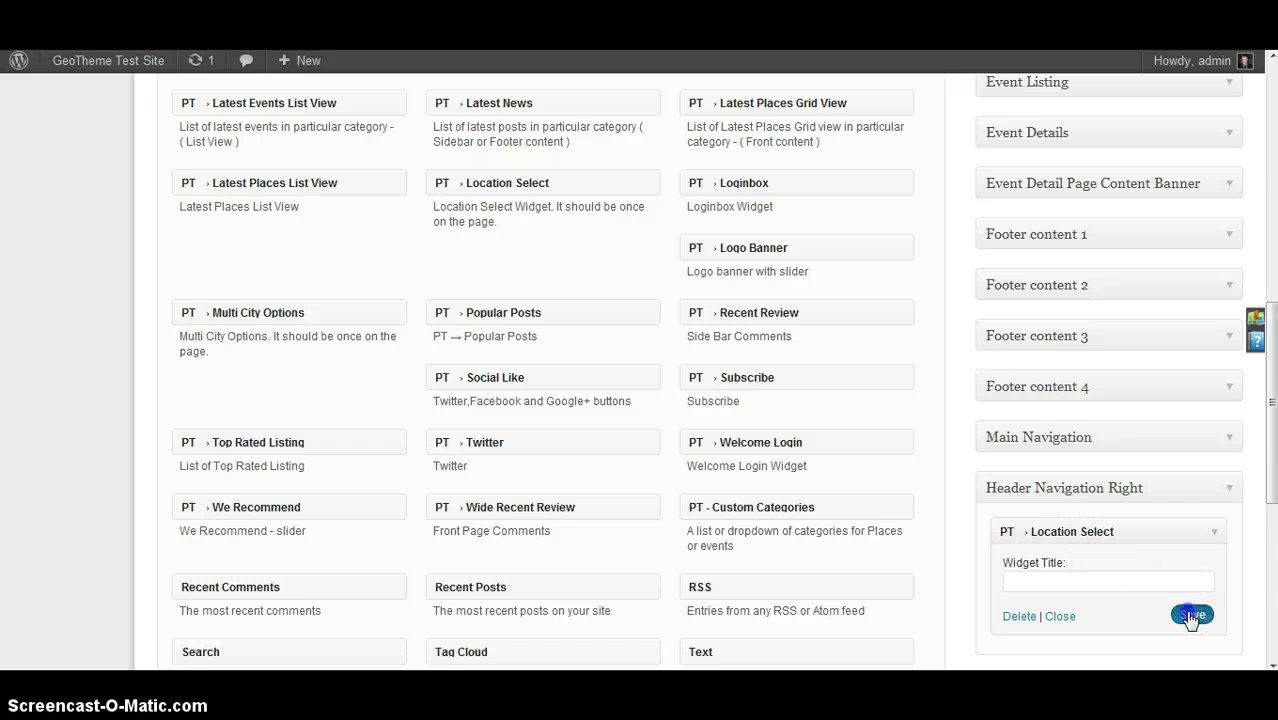
left_click(1190, 616)
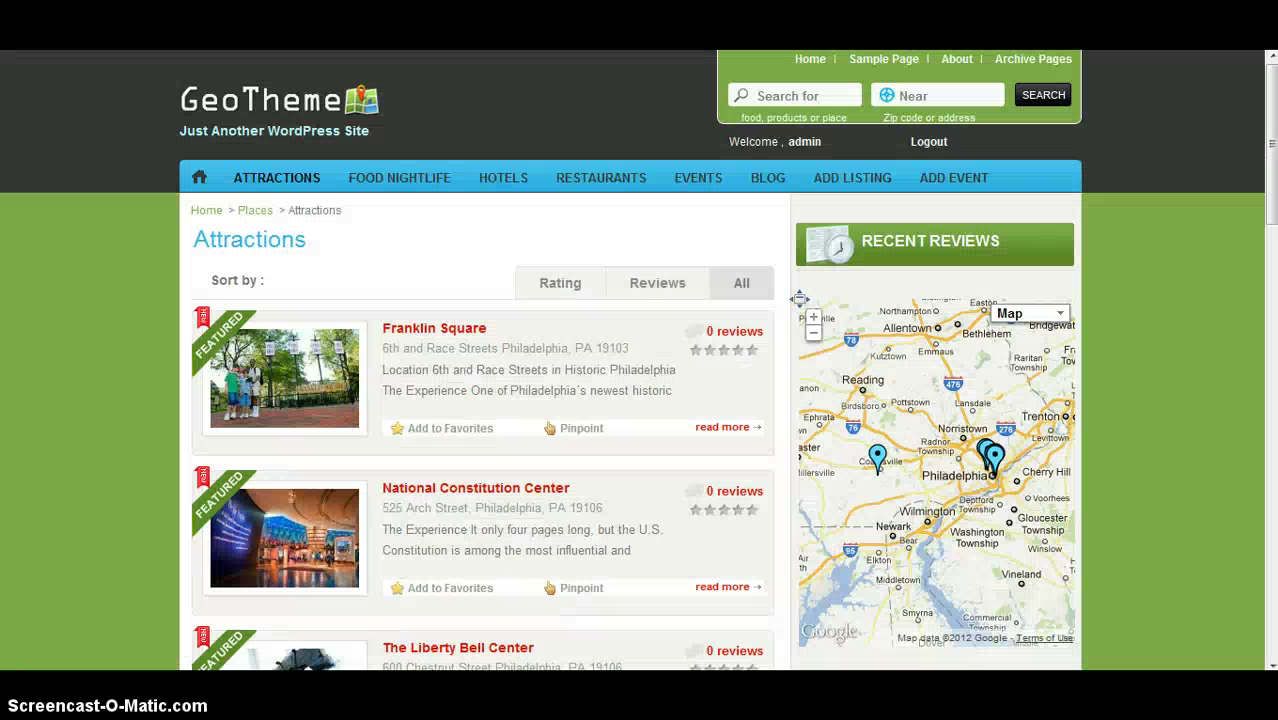
left_click(200, 179)
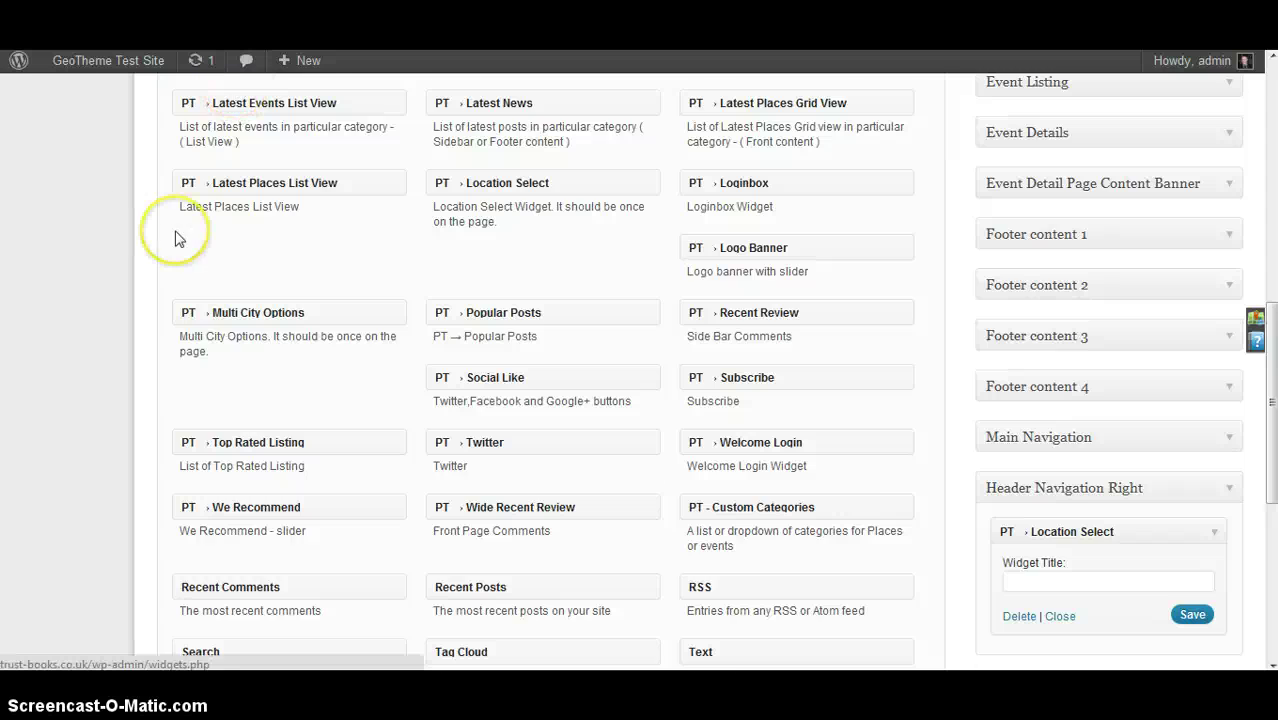
Enable the Multi City and EVERYWHERE City options in the theme's design settings.
scroll(171, 228, "up", 10)
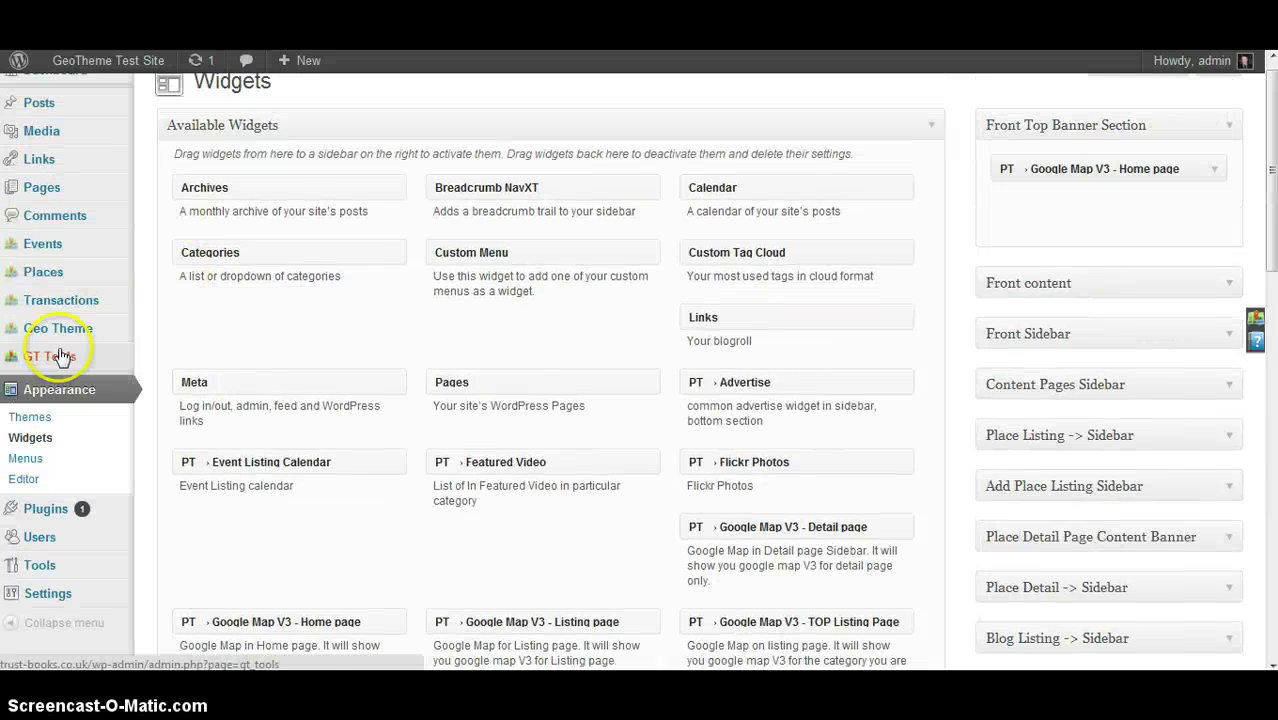
mouse_move(71, 328)
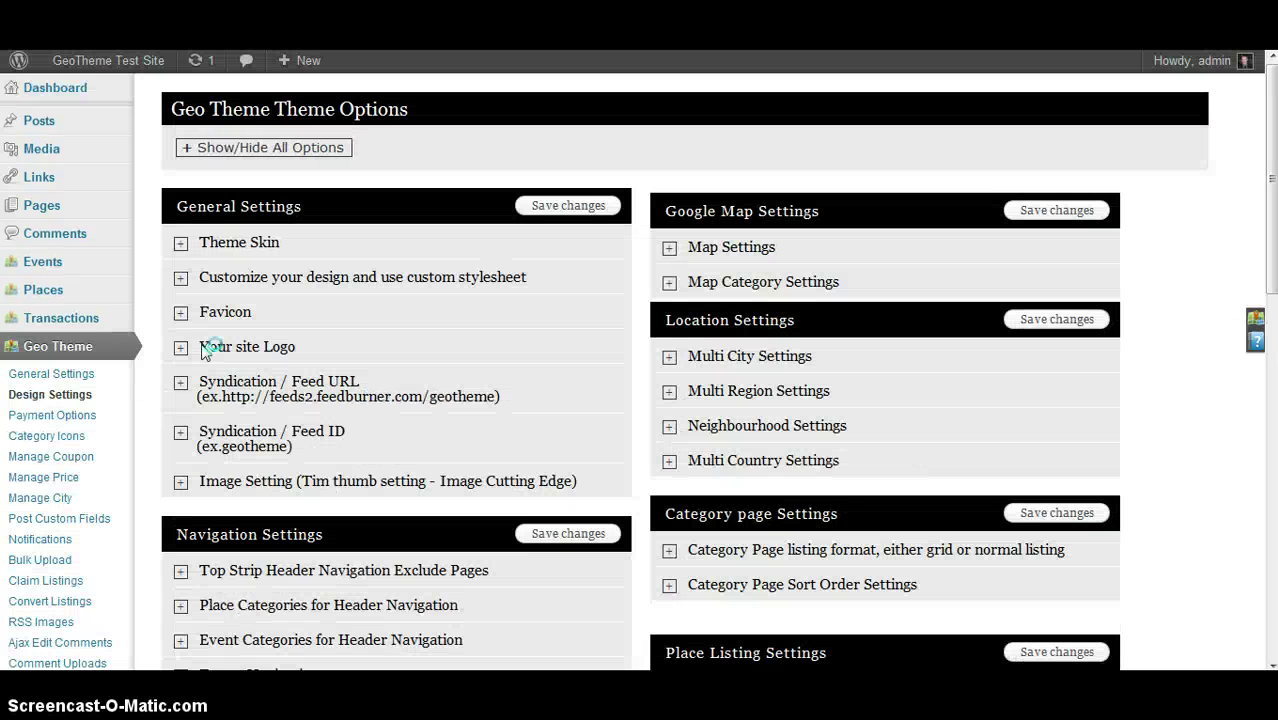
left_click(670, 356)
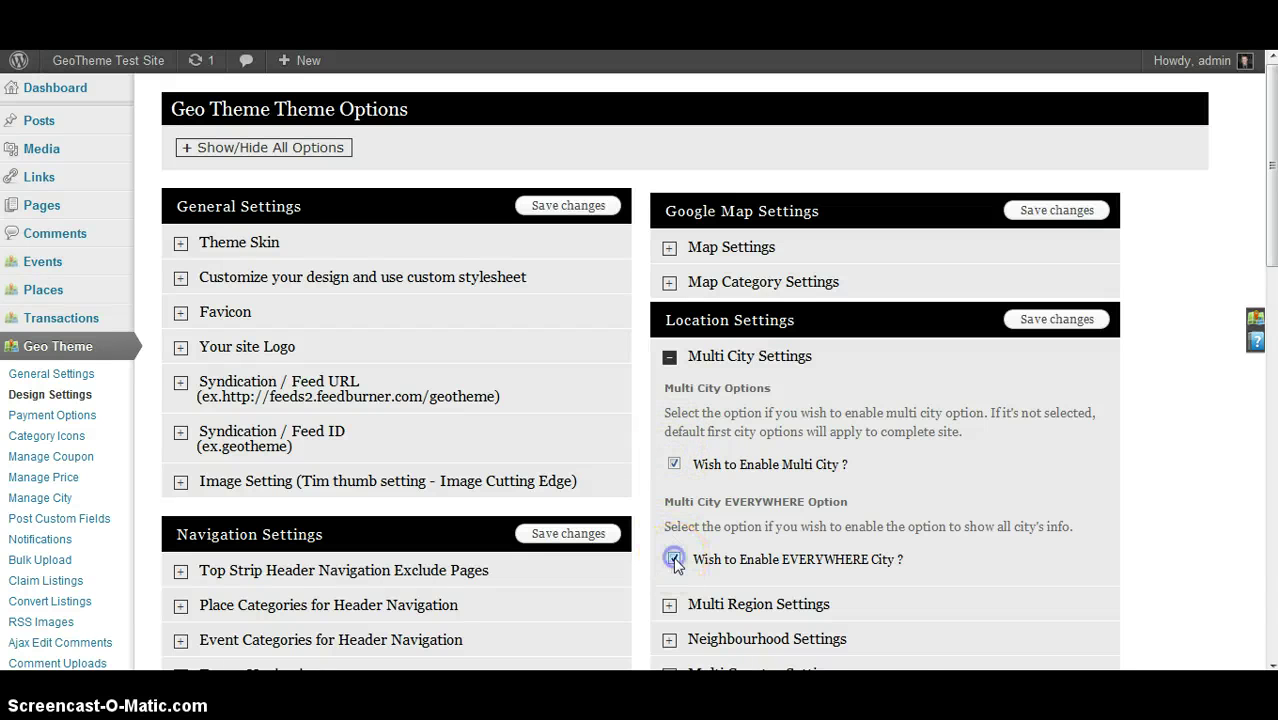
scroll(751, 500, "down", 3)
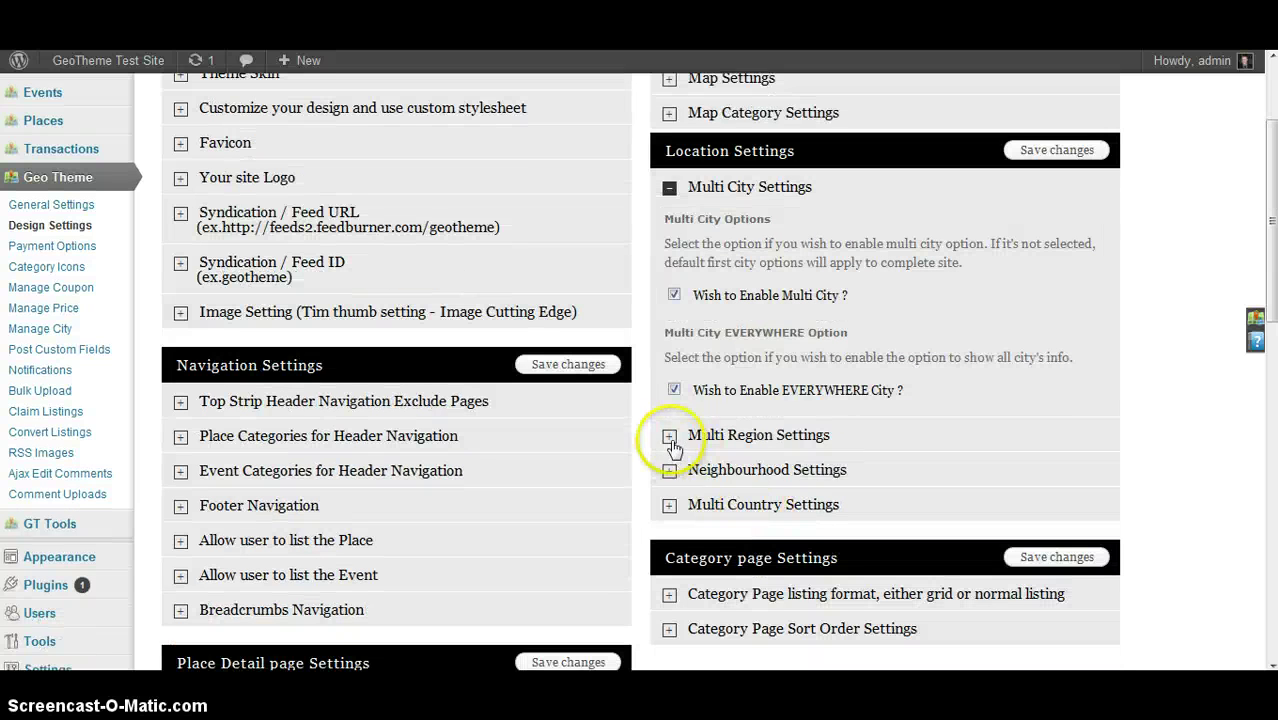
Enable the Multi Country, Neighbourhoods and Multi Region options and save the location settings.
left_click(669, 504)
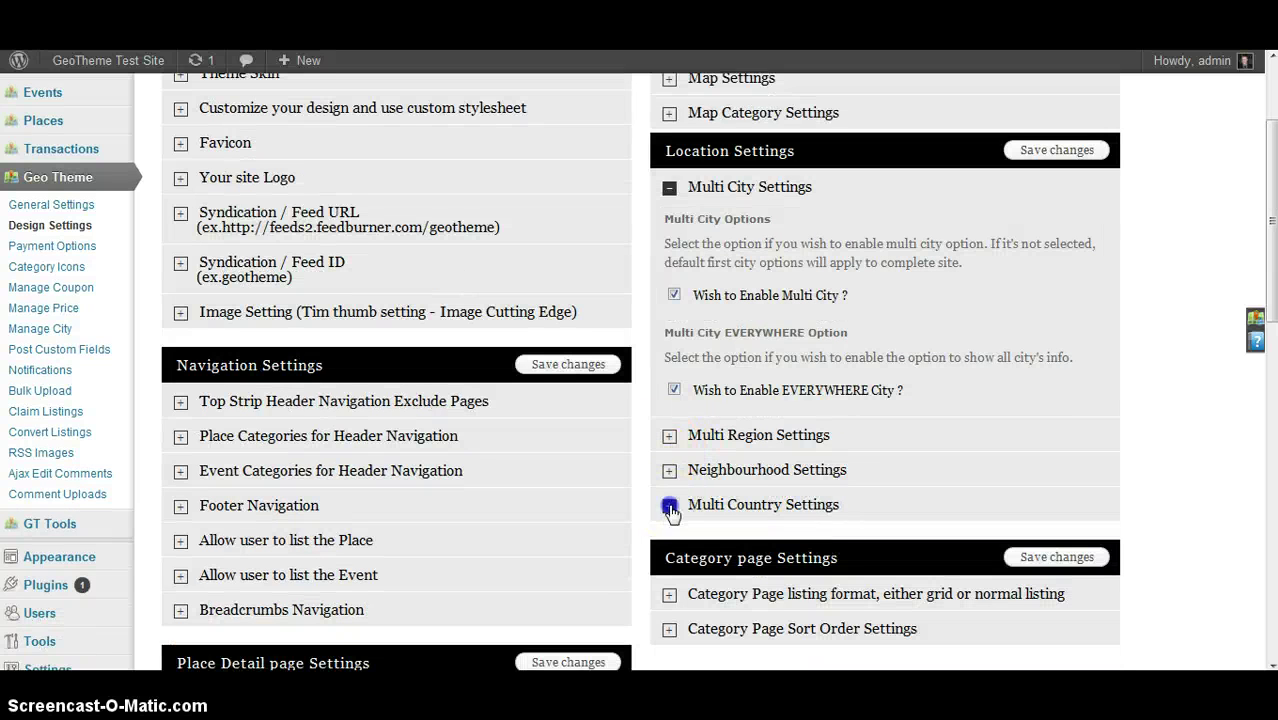
left_click(674, 613)
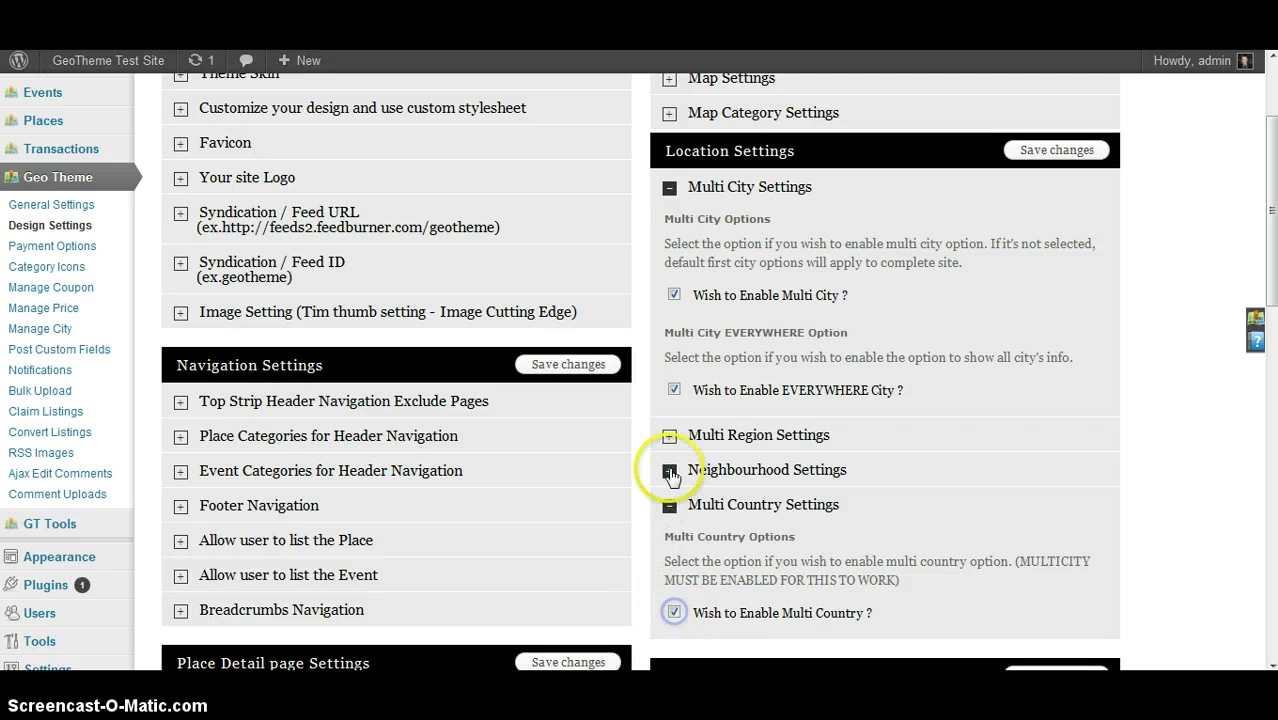
left_click(667, 468)
left_click(672, 575)
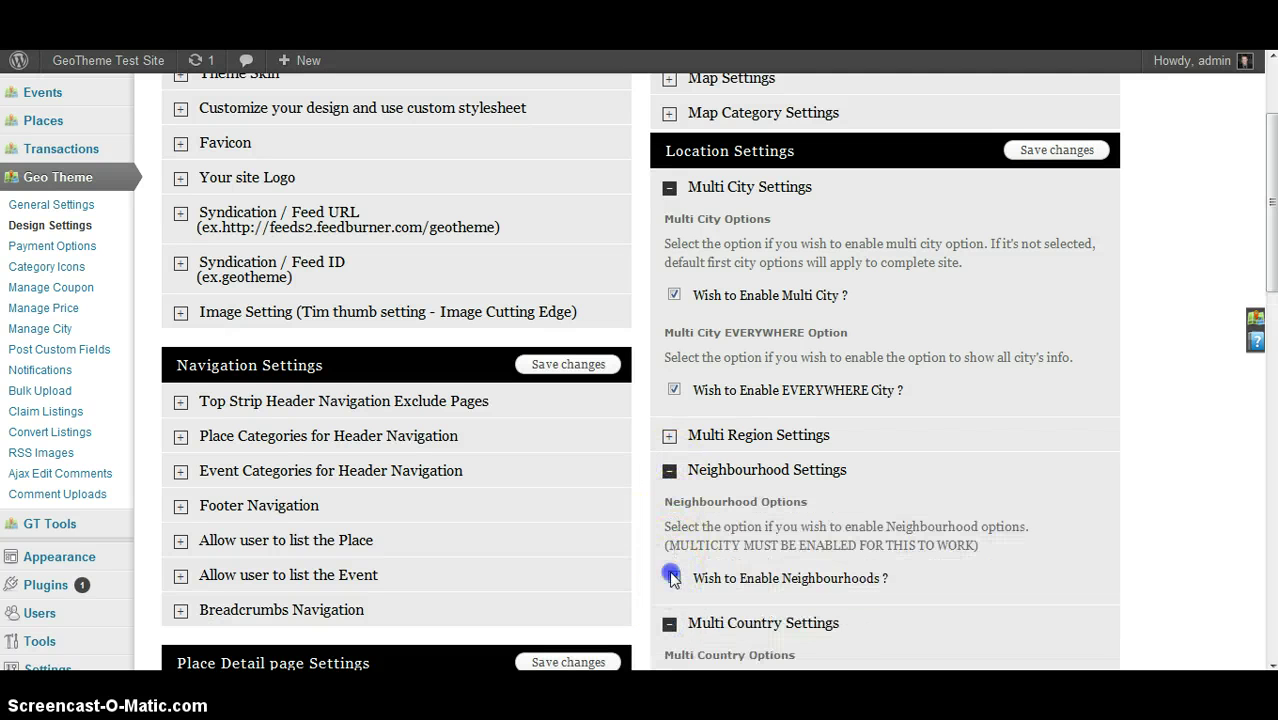
left_click(670, 436)
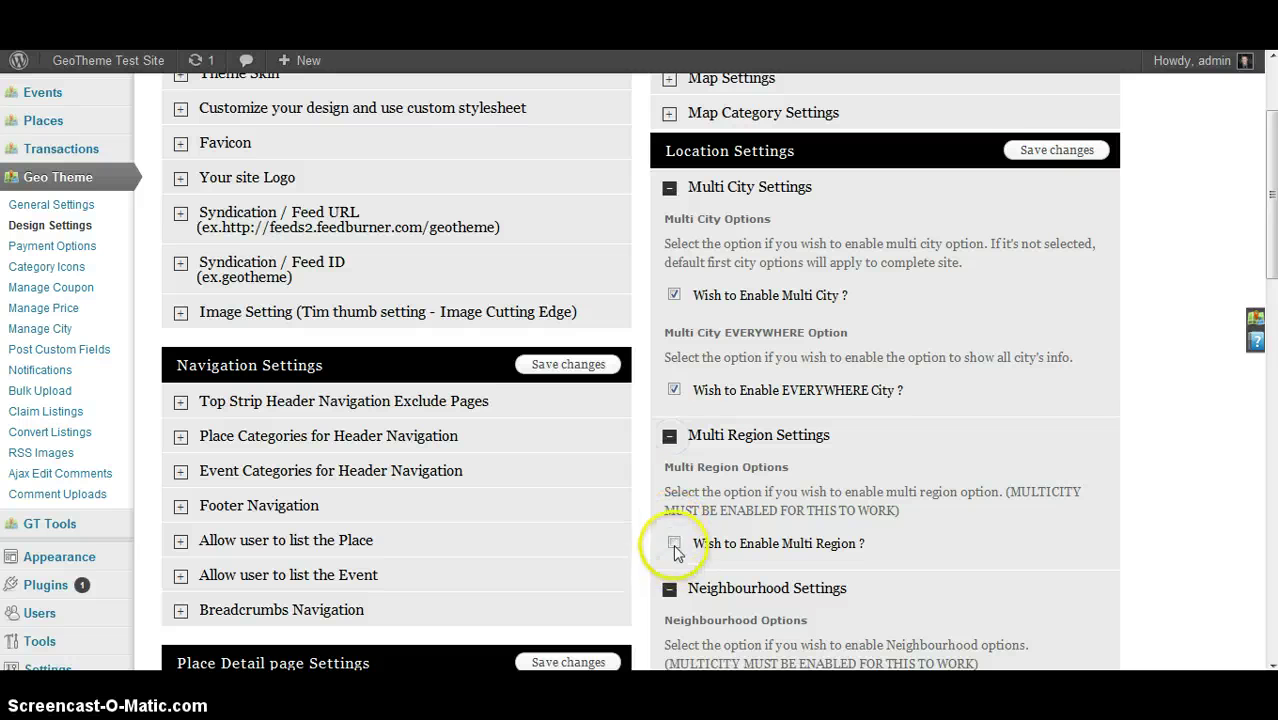
left_click(1043, 151)
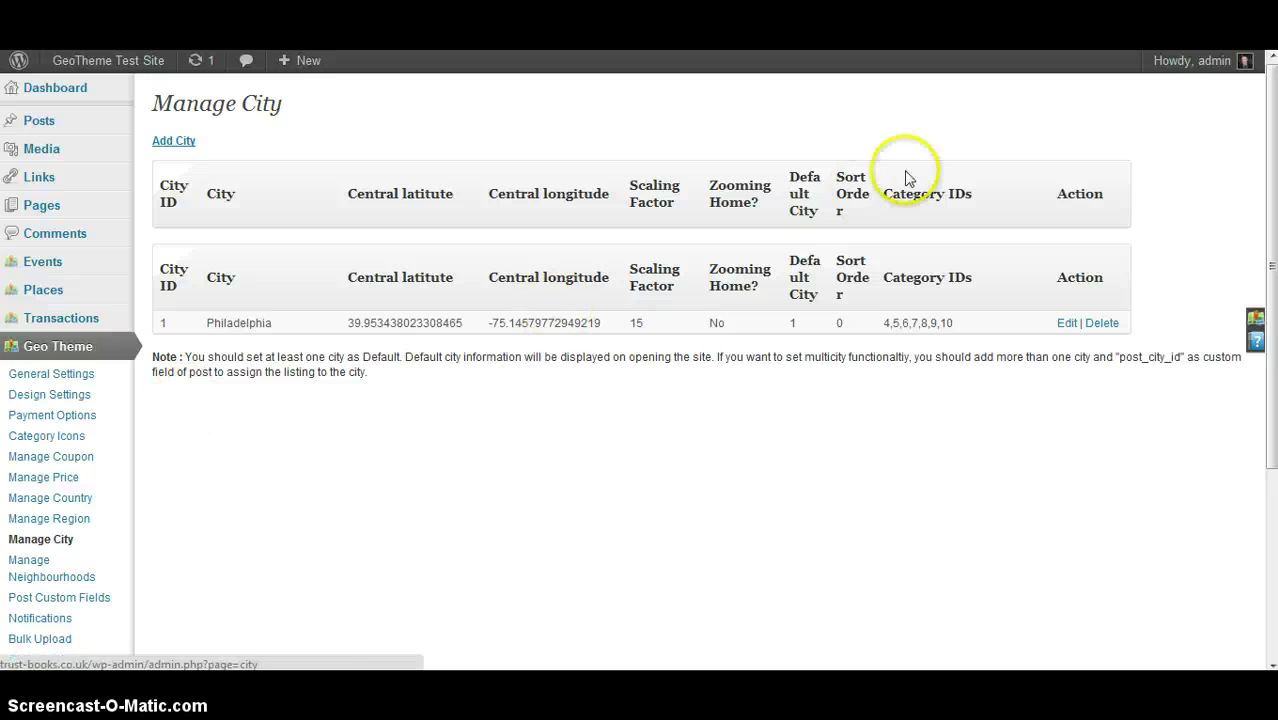
Start adding a new city named Glasgow and set its address on the map.
left_click(194, 146)
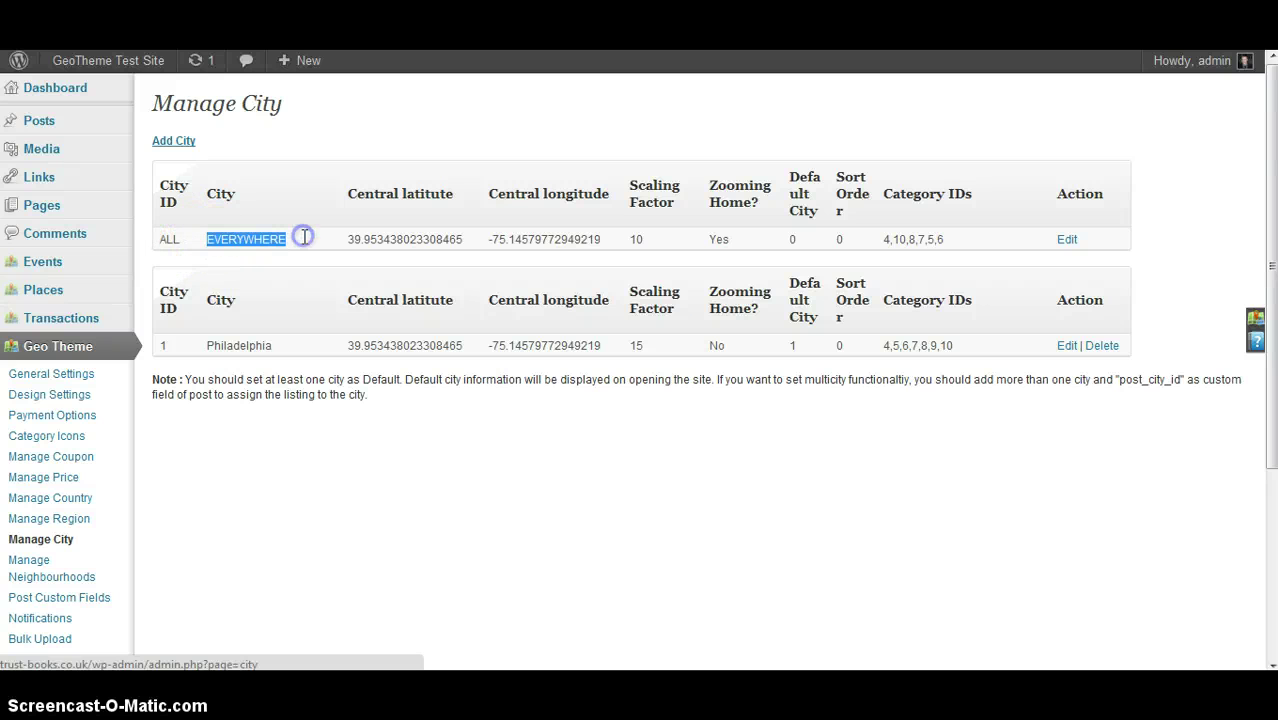
left_click(179, 140)
left_click(403, 138)
type("G")
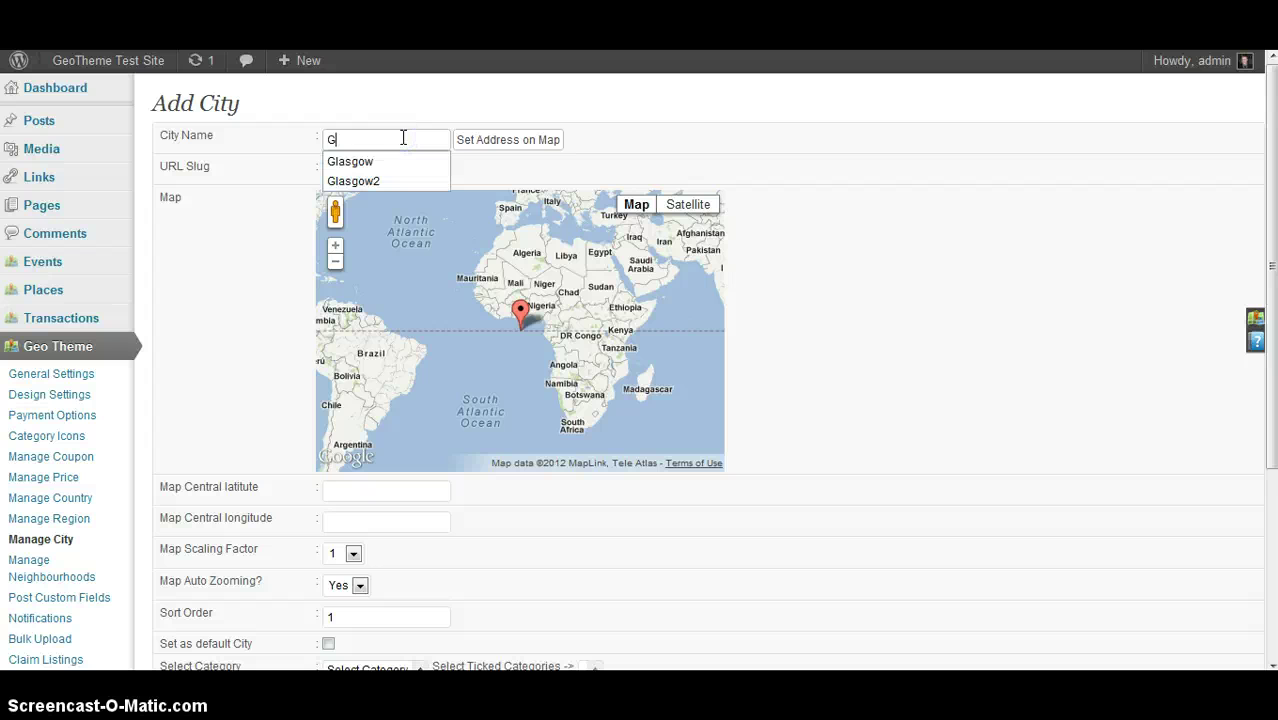
type("lasgow")
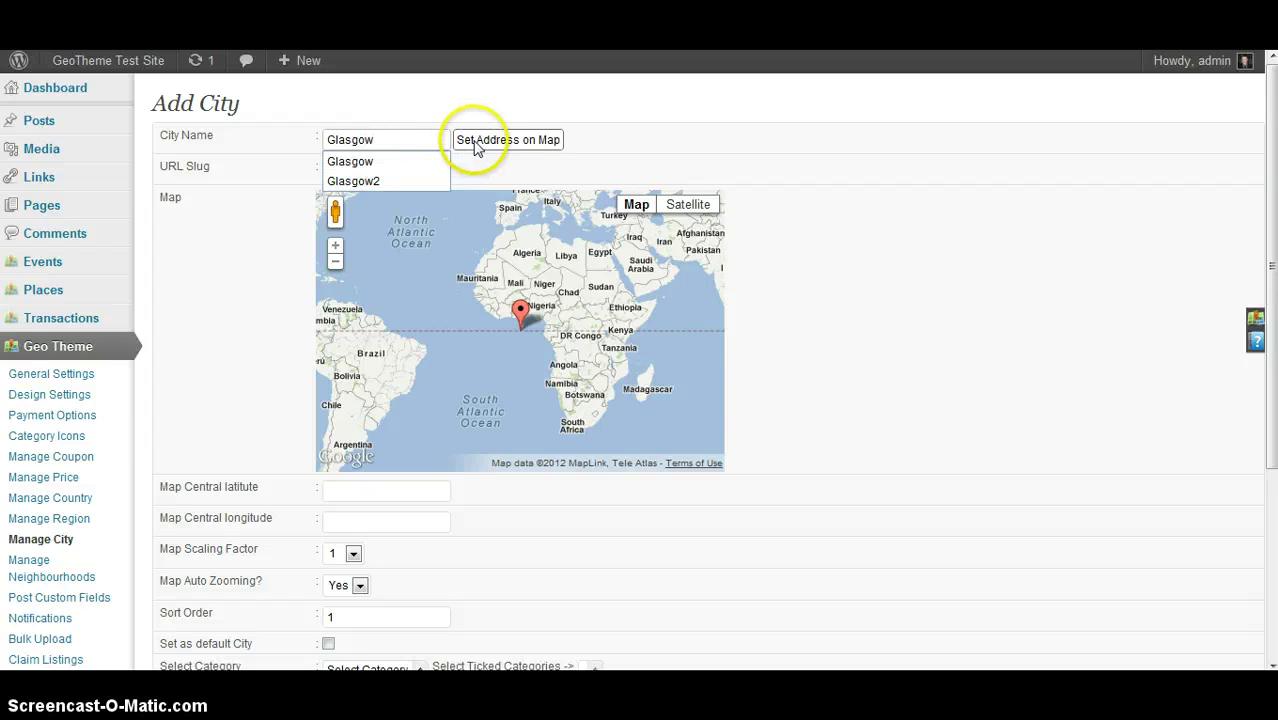
left_click(475, 140)
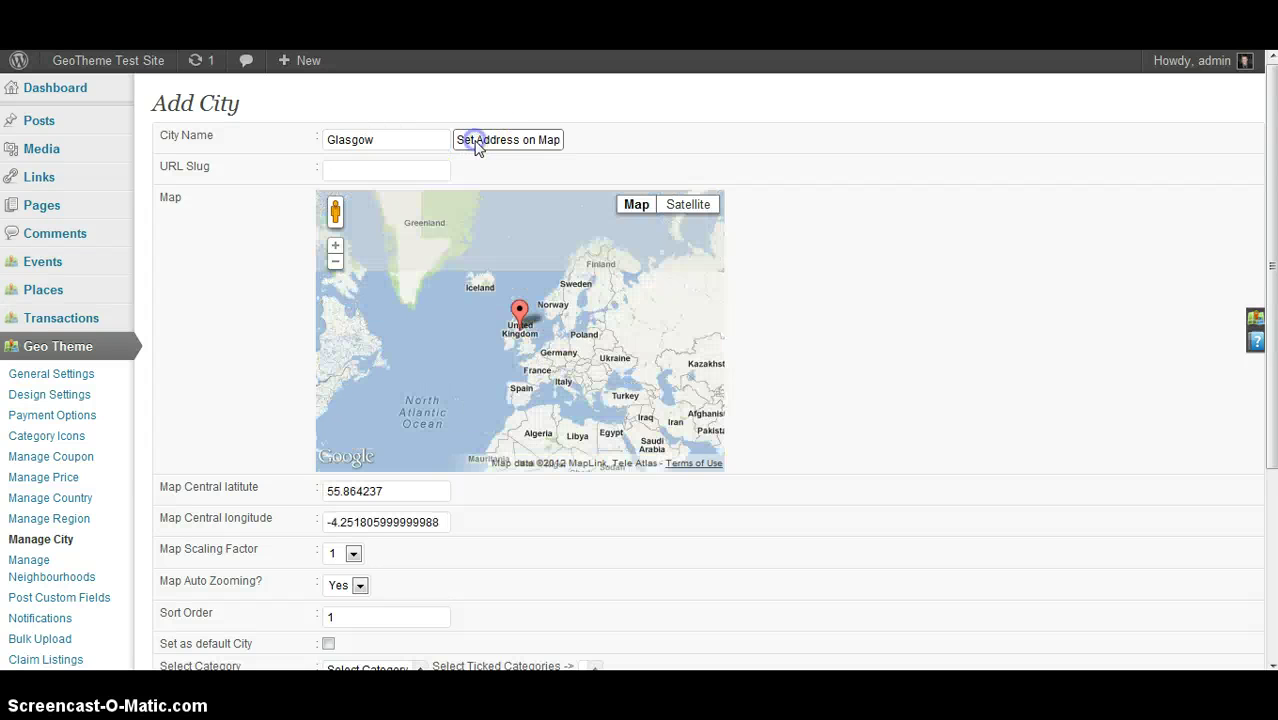
Zoom Glasgow's map in to set its Map Scaling Factor to 12.
left_click(336, 247)
left_click(336, 247)
left_click(336, 247)
left_click(336, 247)
left_click(336, 247)
left_click(336, 247)
left_click(337, 248)
left_click(337, 248)
left_click(337, 250)
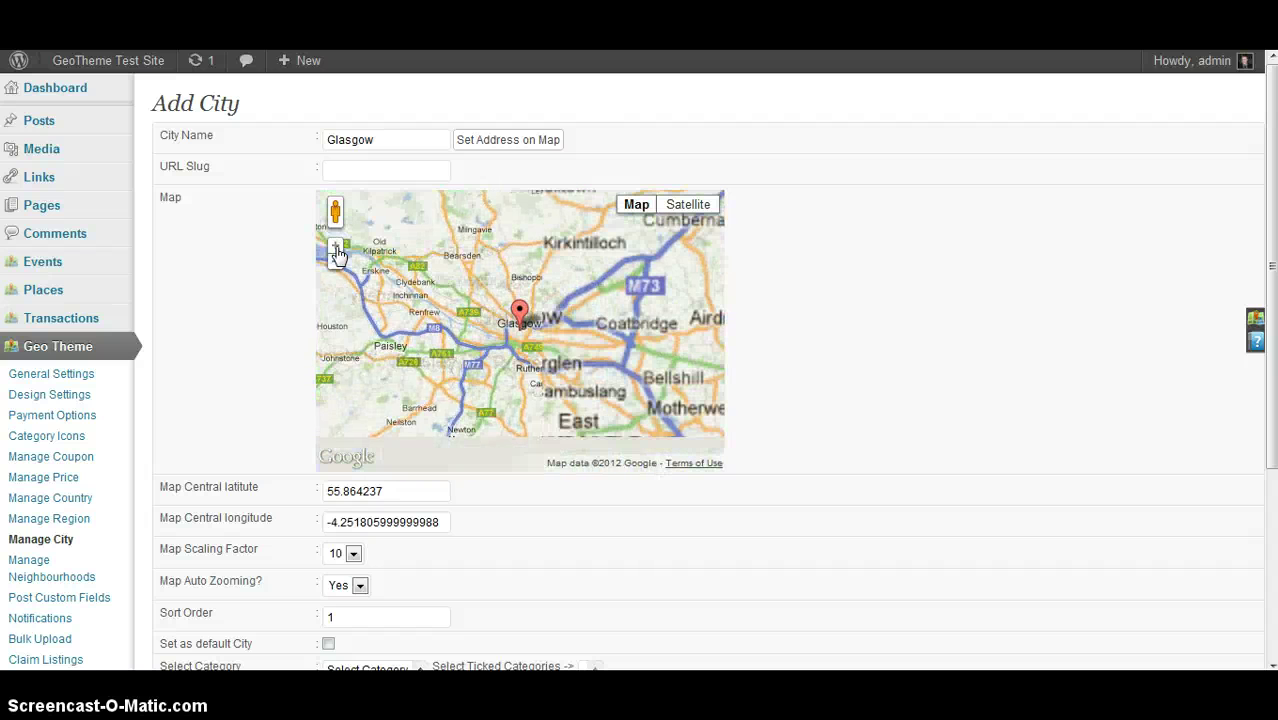
left_click(337, 250)
left_click(337, 250)
scroll(212, 334, "down", 3)
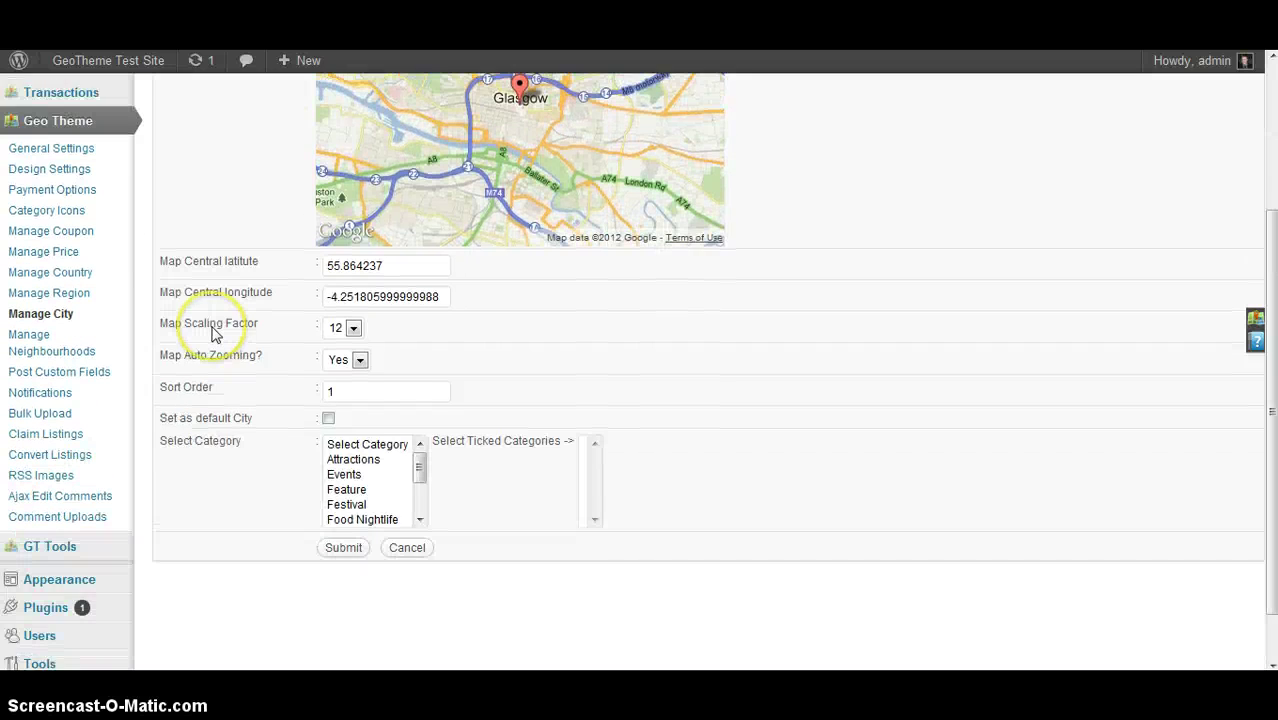
Assign the categories from Attractions through Restaurants to Glasgow, make them all ticked categories, and submit the city.
left_click(340, 418)
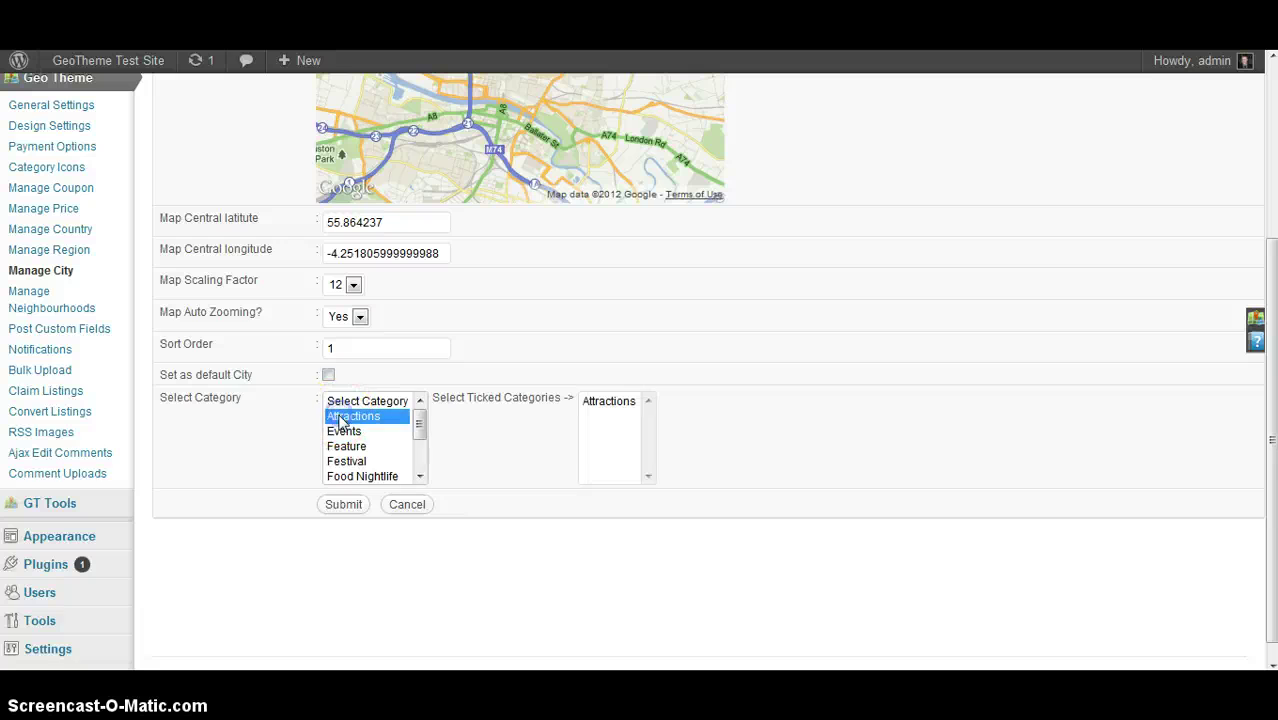
left_click_drag(419, 422, 421, 470)
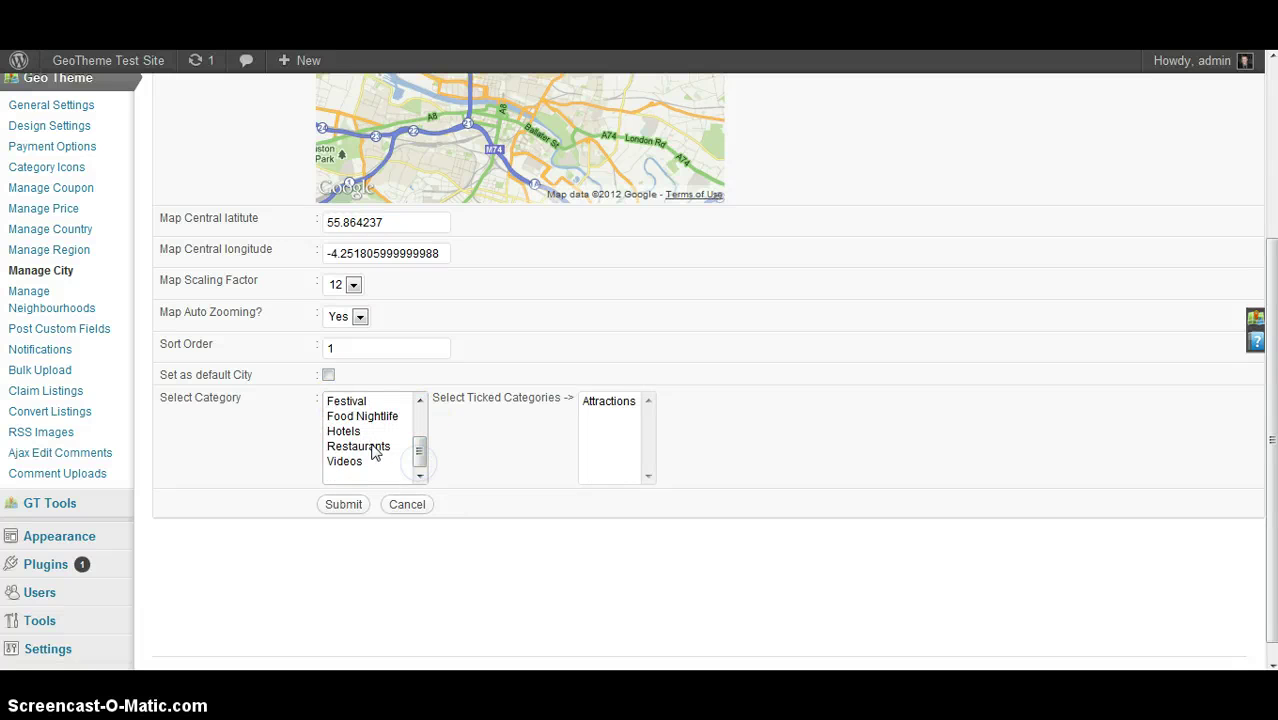
left_click(373, 450, "shift")
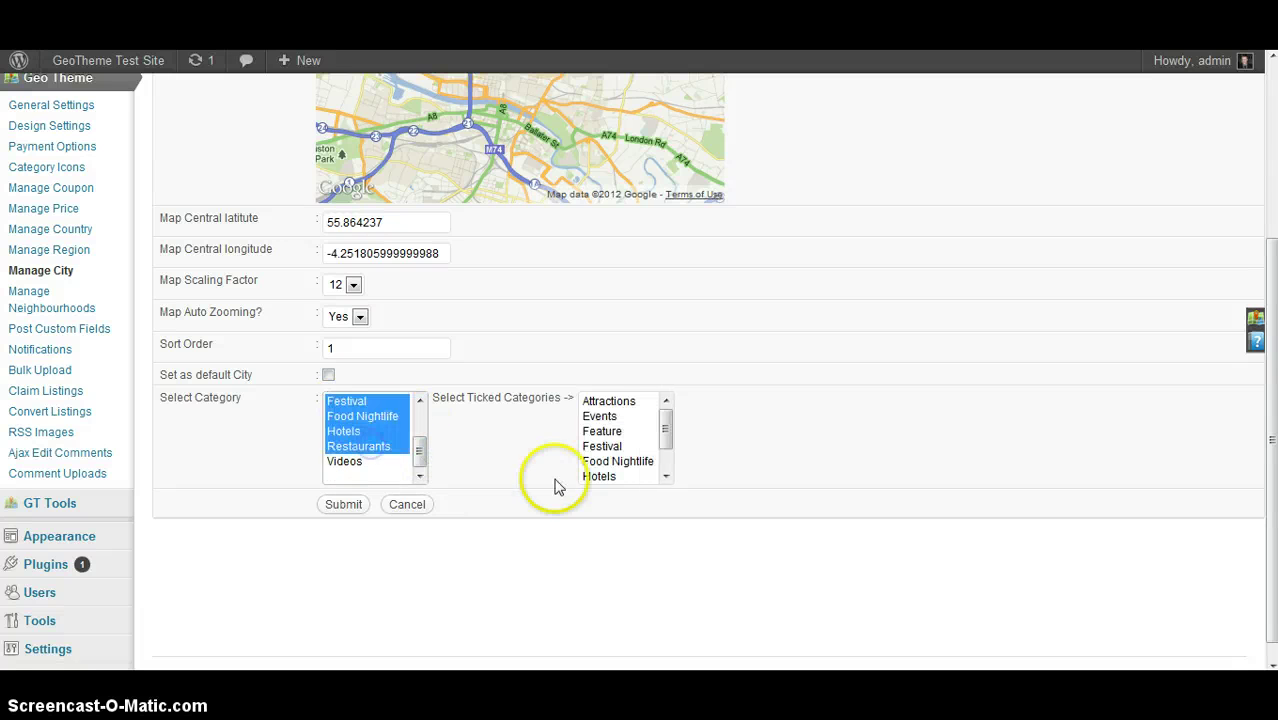
left_click(605, 402)
key("ctrl+a")
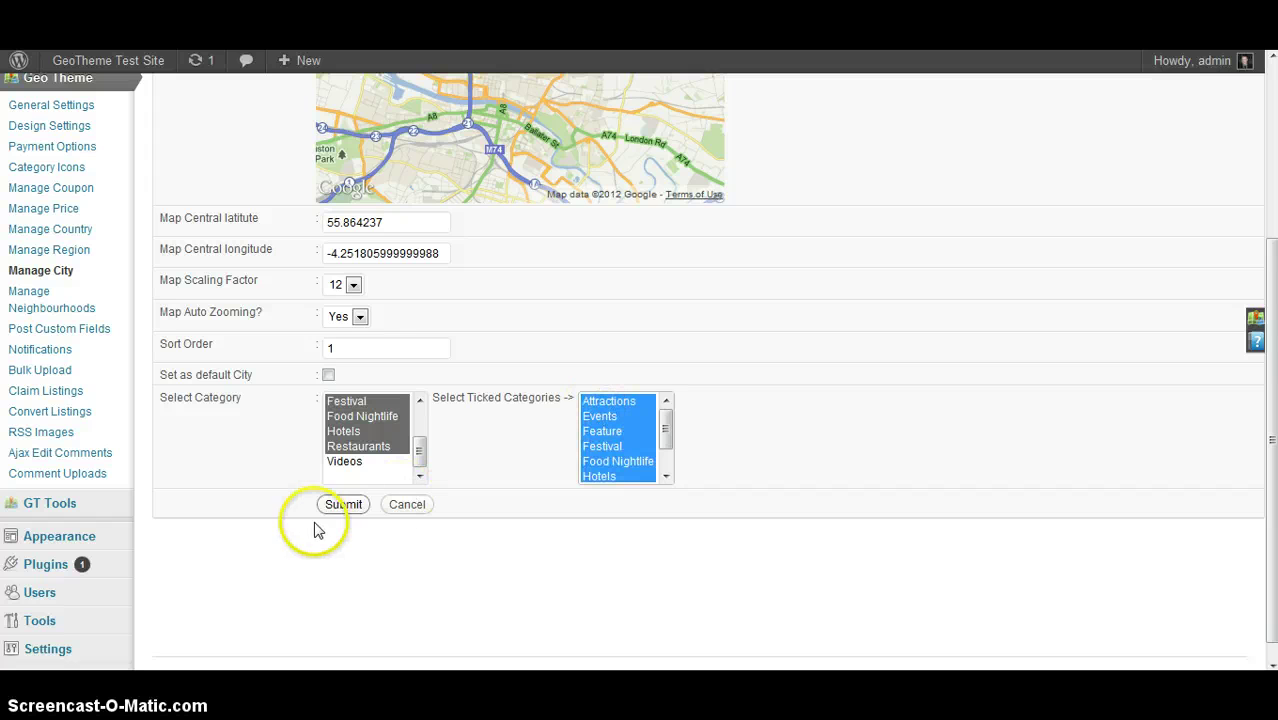
left_click_drag(430, 398, 565, 396)
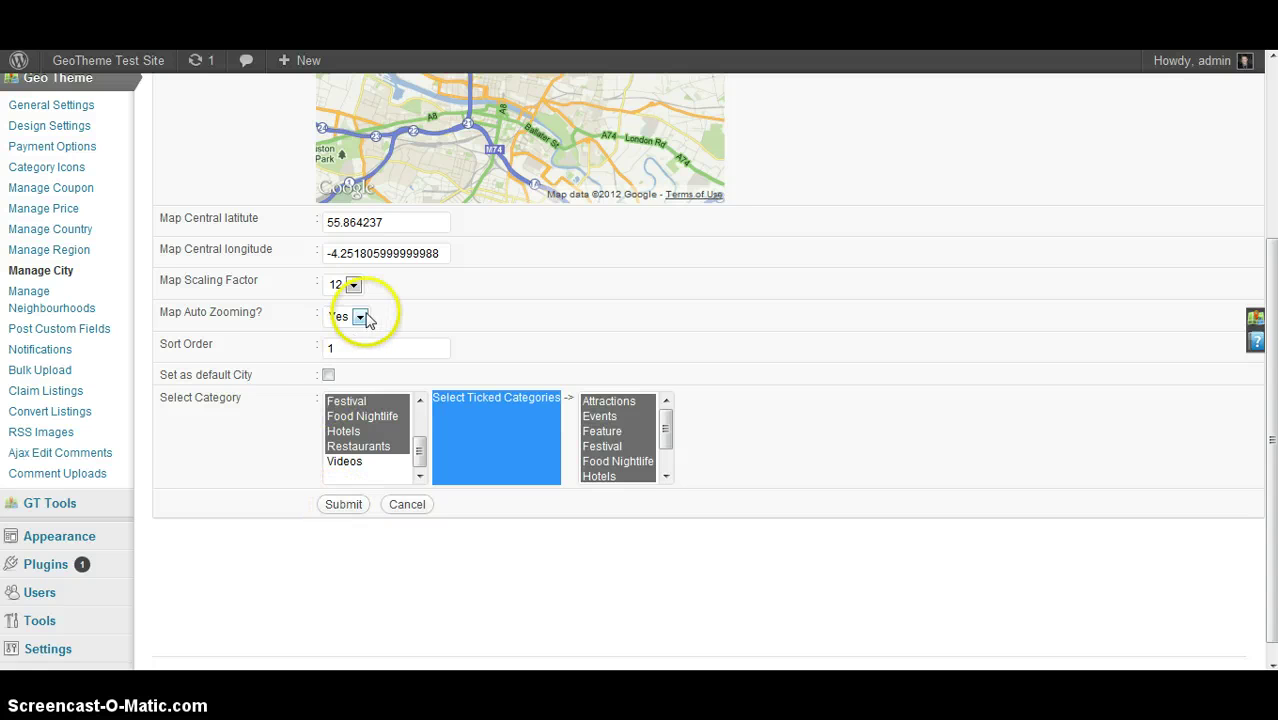
left_click(344, 504)
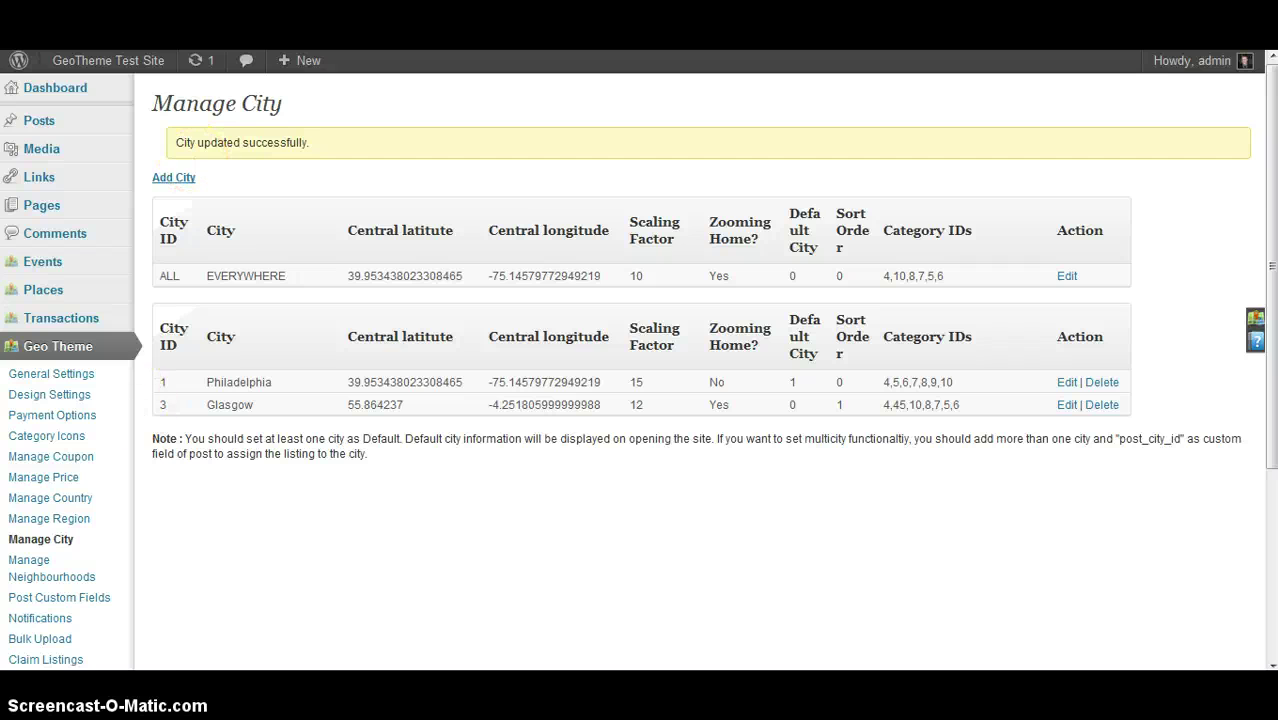
Open the site's home page and filter its map to Attractions.
left_click(124, 66)
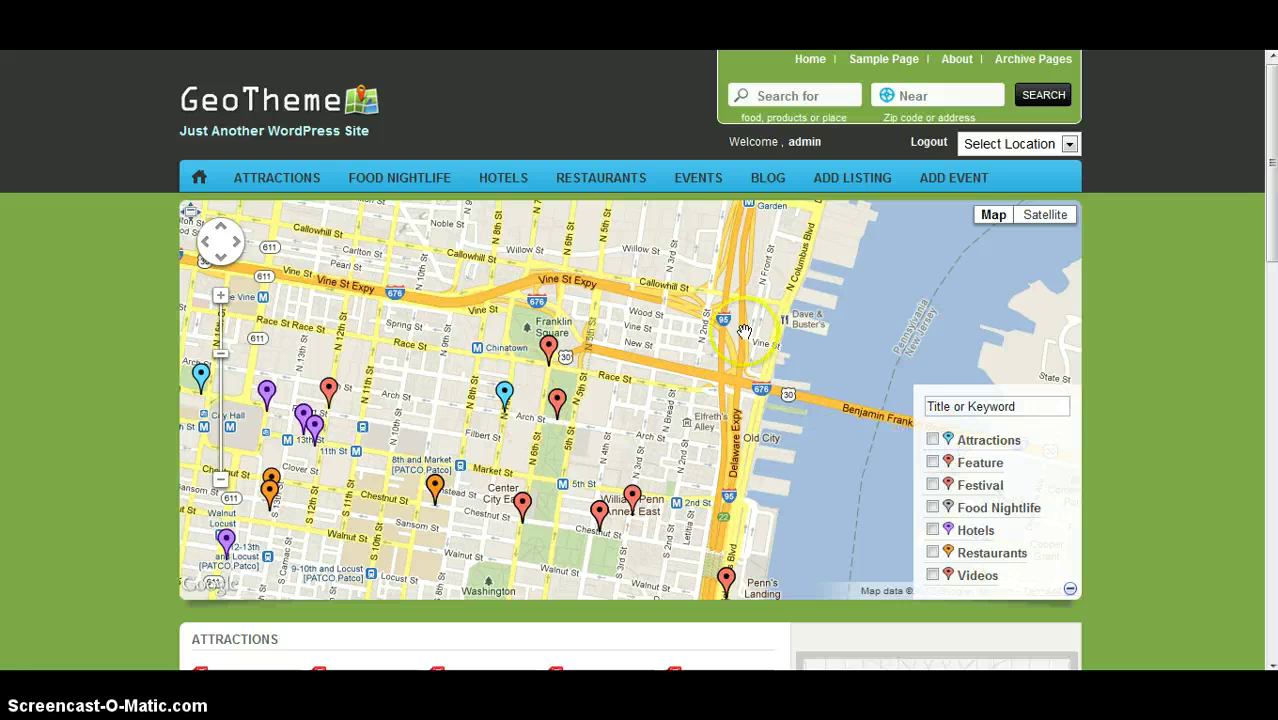
left_click(933, 440)
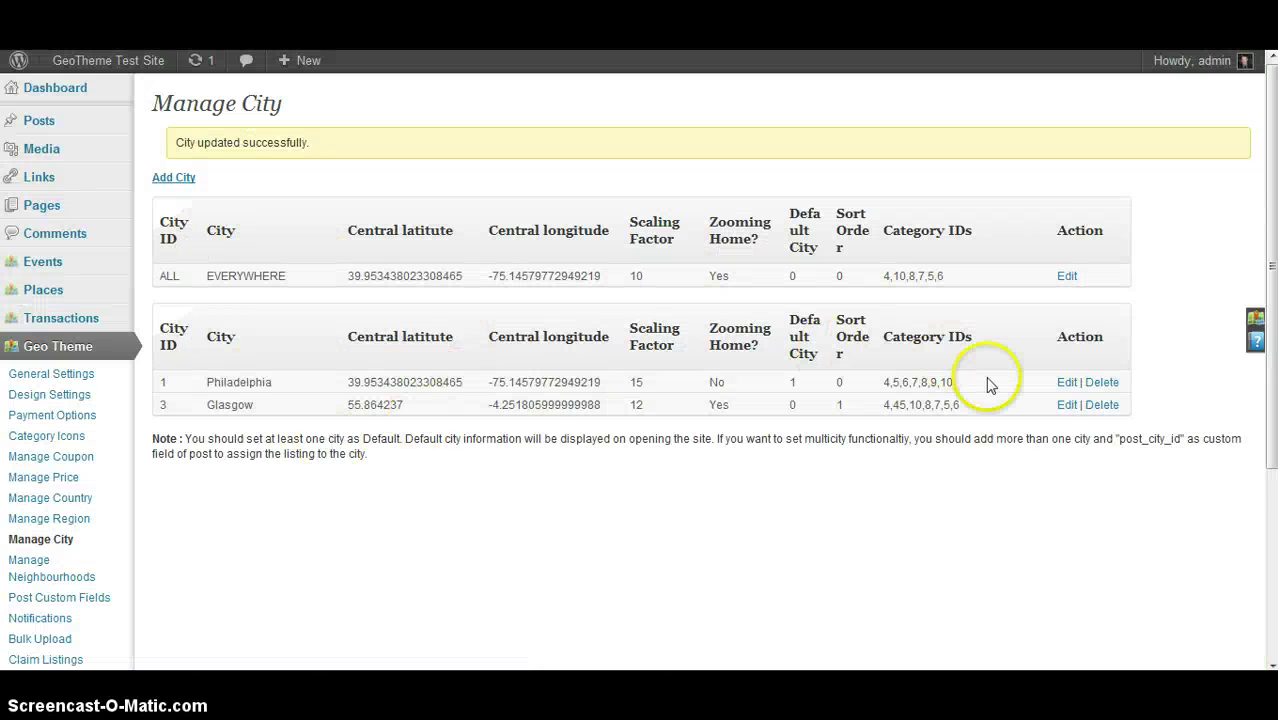
Set Attractions and Hotels as Philadelphia's ticked categories, submit the city, and check the reloaded home page map.
left_click(1066, 383)
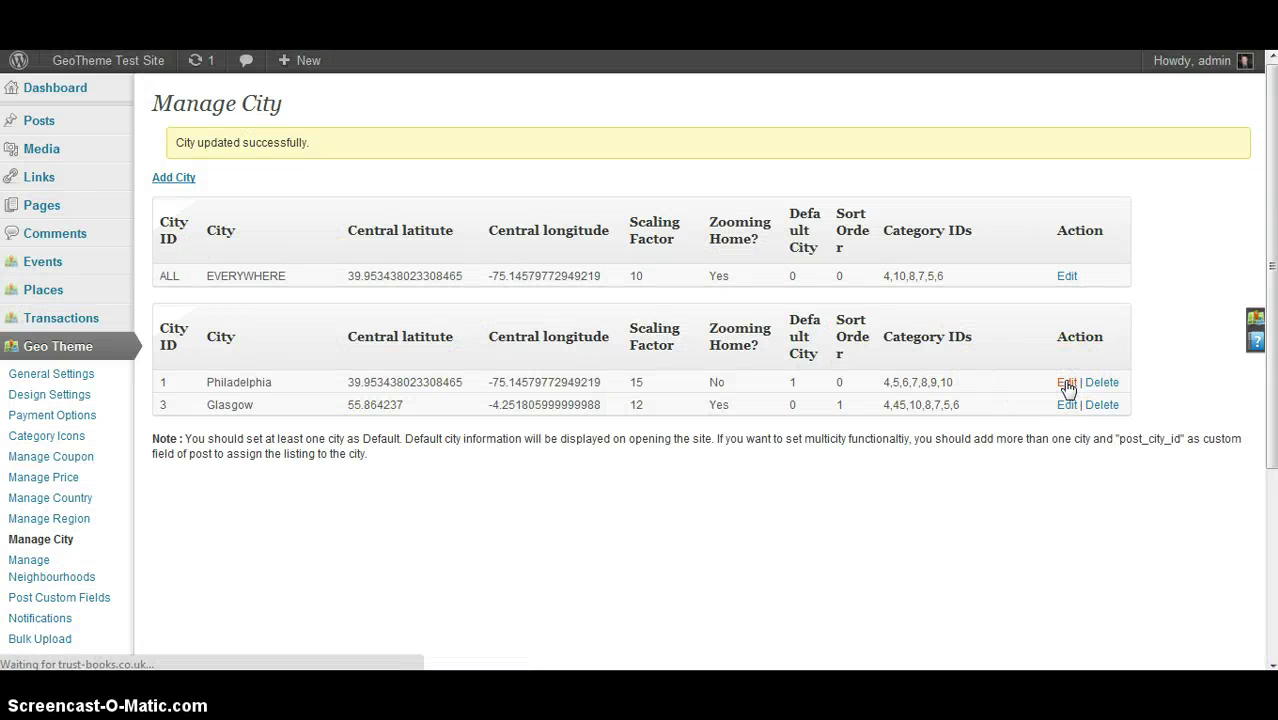
left_click(1068, 386)
scroll(816, 422, "down", 5)
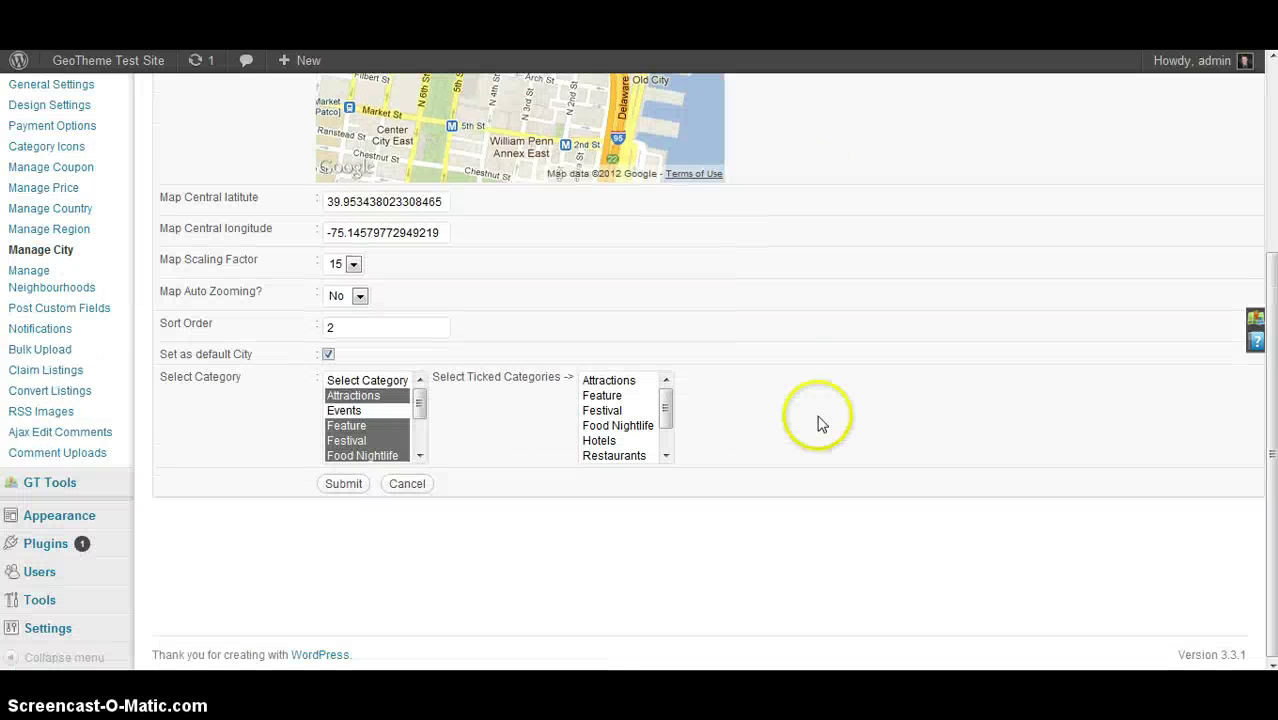
mouse_move(420, 408)
left_mouse_down()
mouse_move(419, 434)
mouse_move(420, 420)
left_mouse_up()
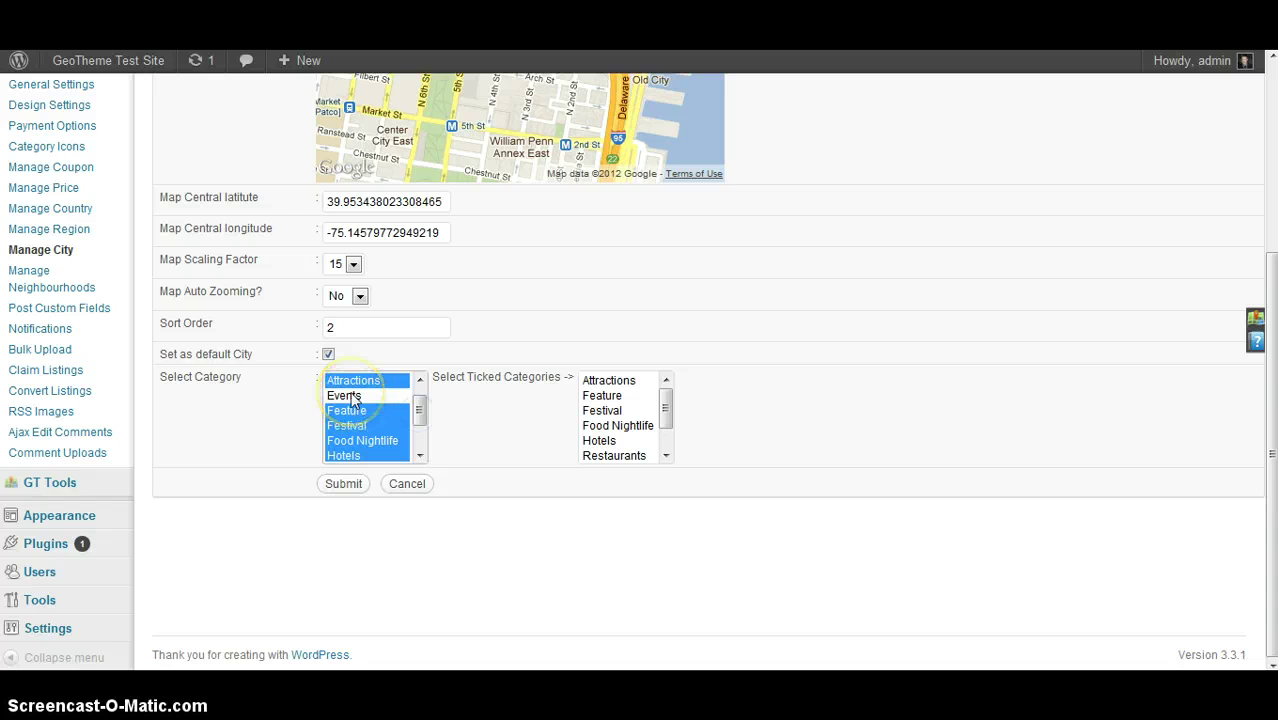
left_click(613, 397)
left_click(610, 381)
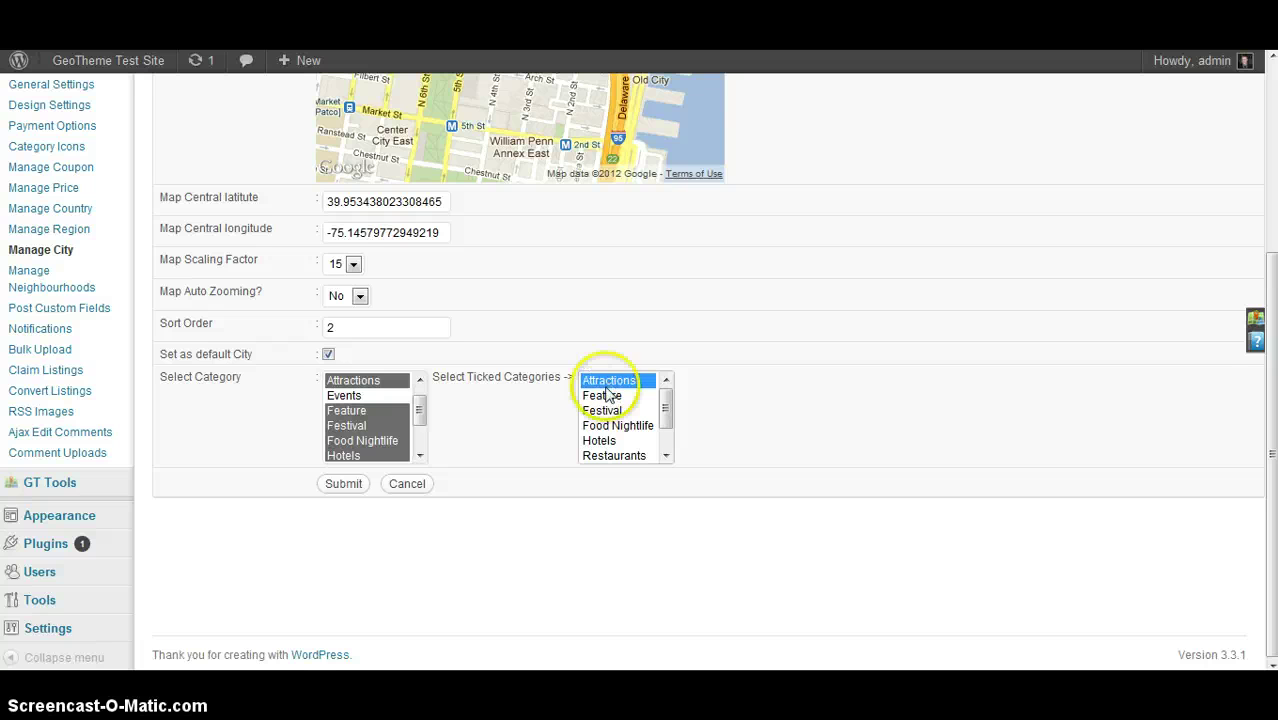
left_click(600, 440, "ctrl")
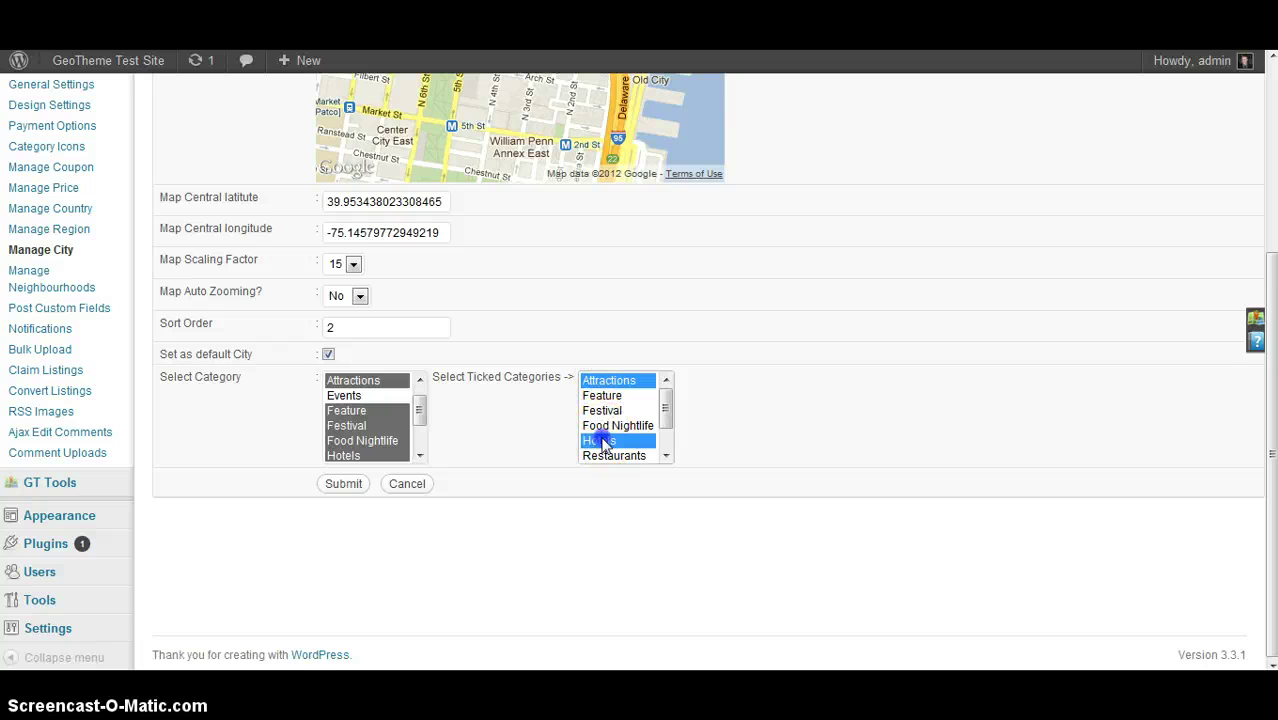
left_click(345, 484)
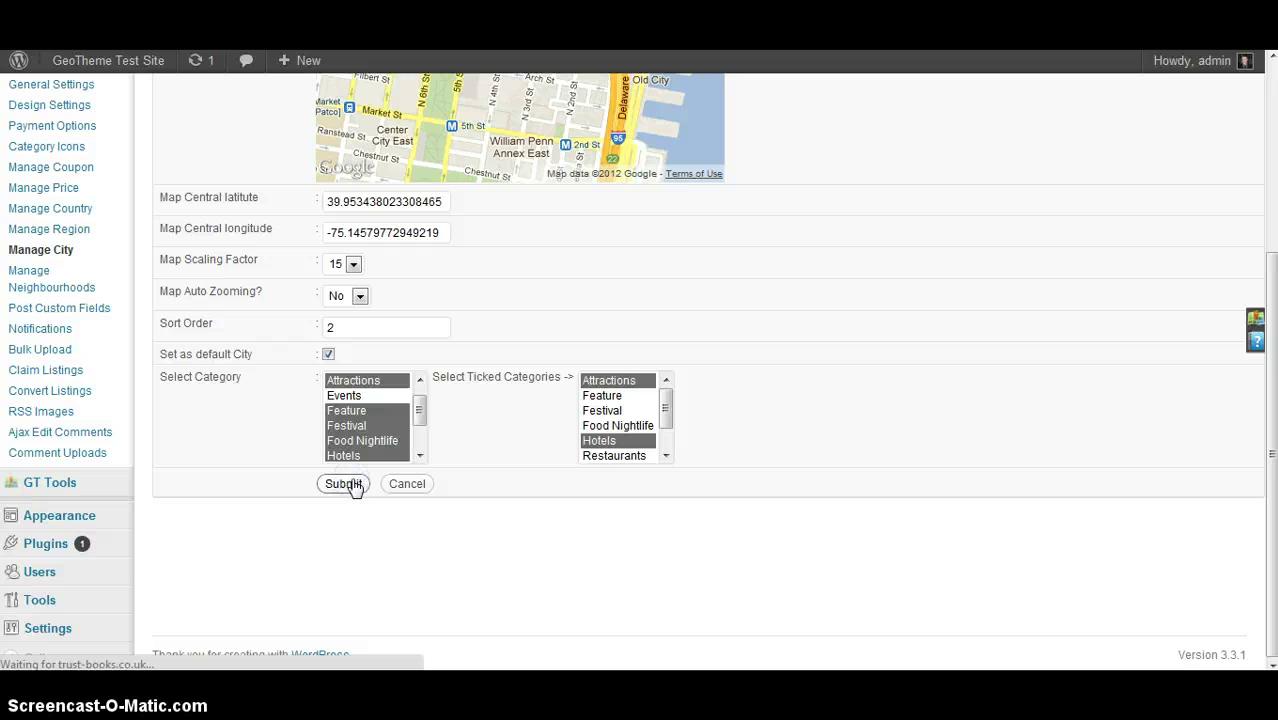
key("ctrl+Tab")
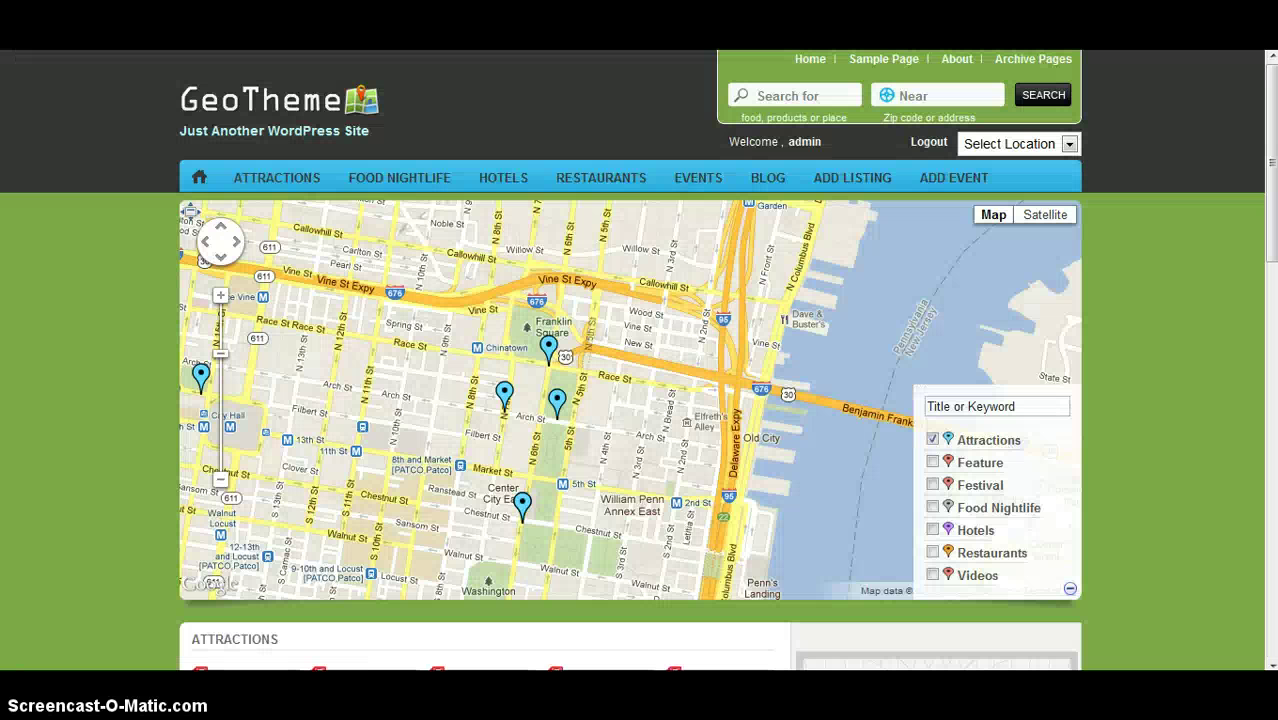
left_click(196, 175)
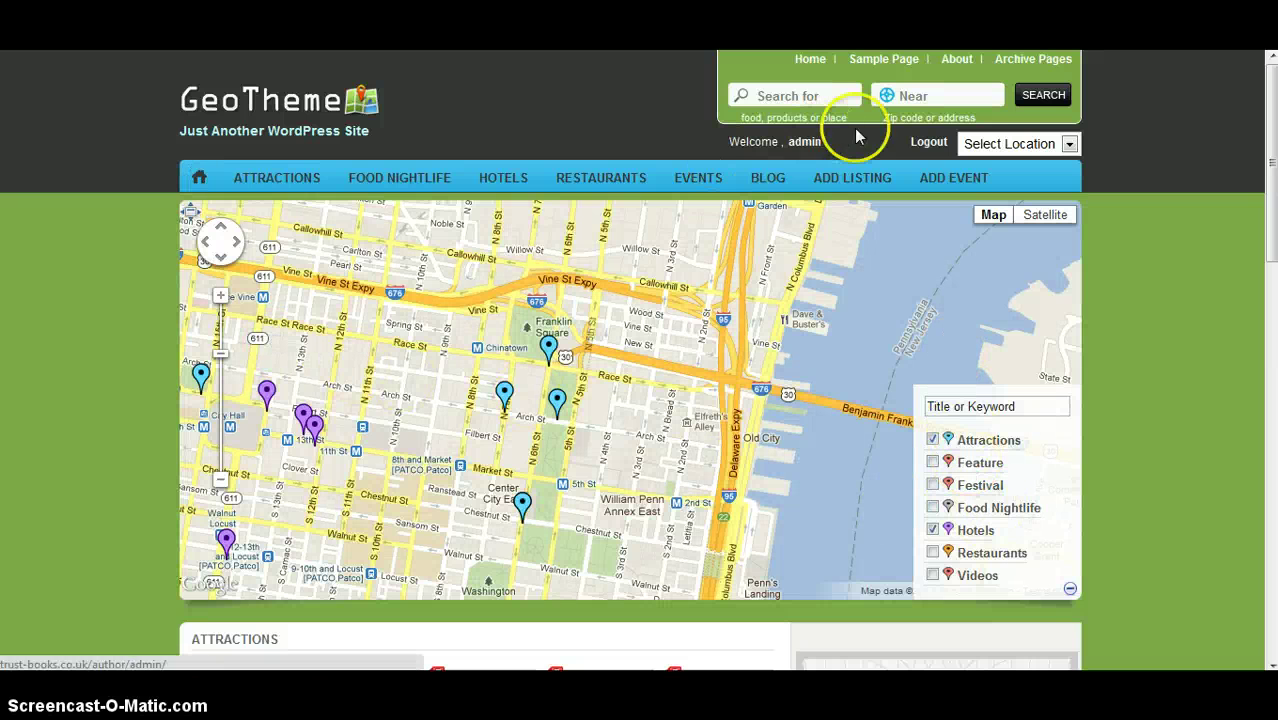
List all cities in the home page's location selector, close it, and look through the listings further down the page.
left_click(1030, 143)
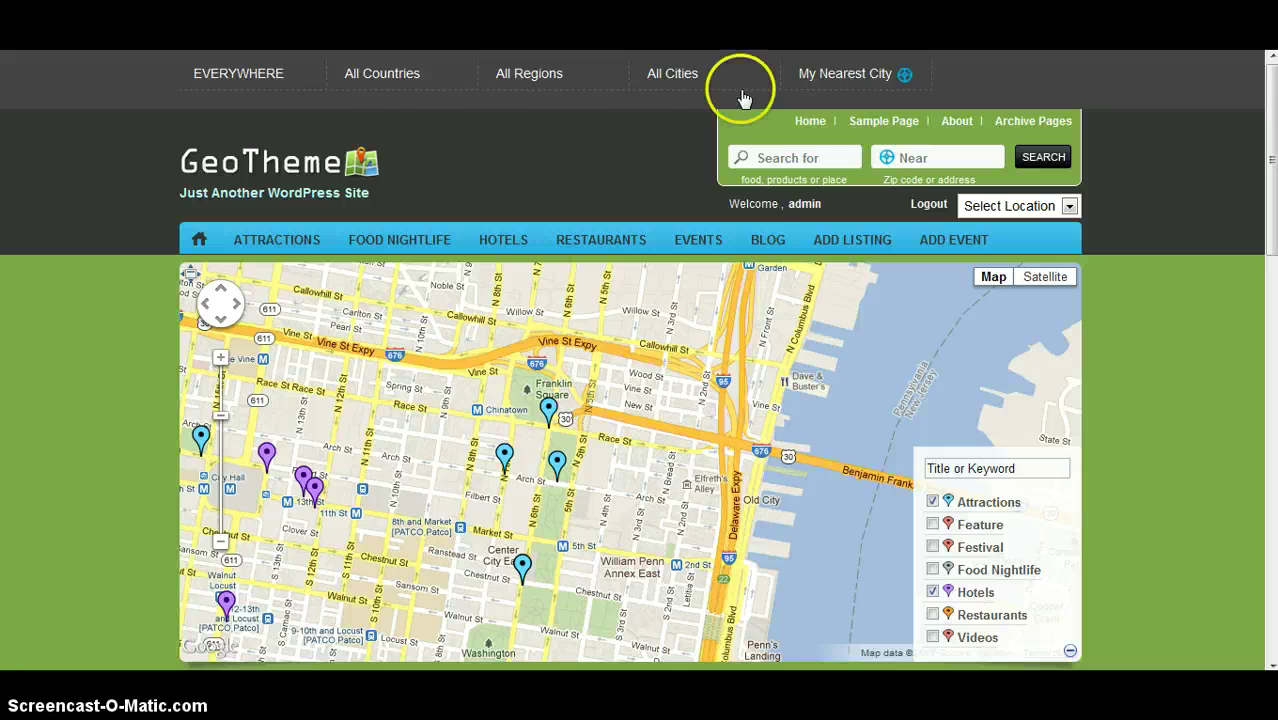
left_click(681, 76)
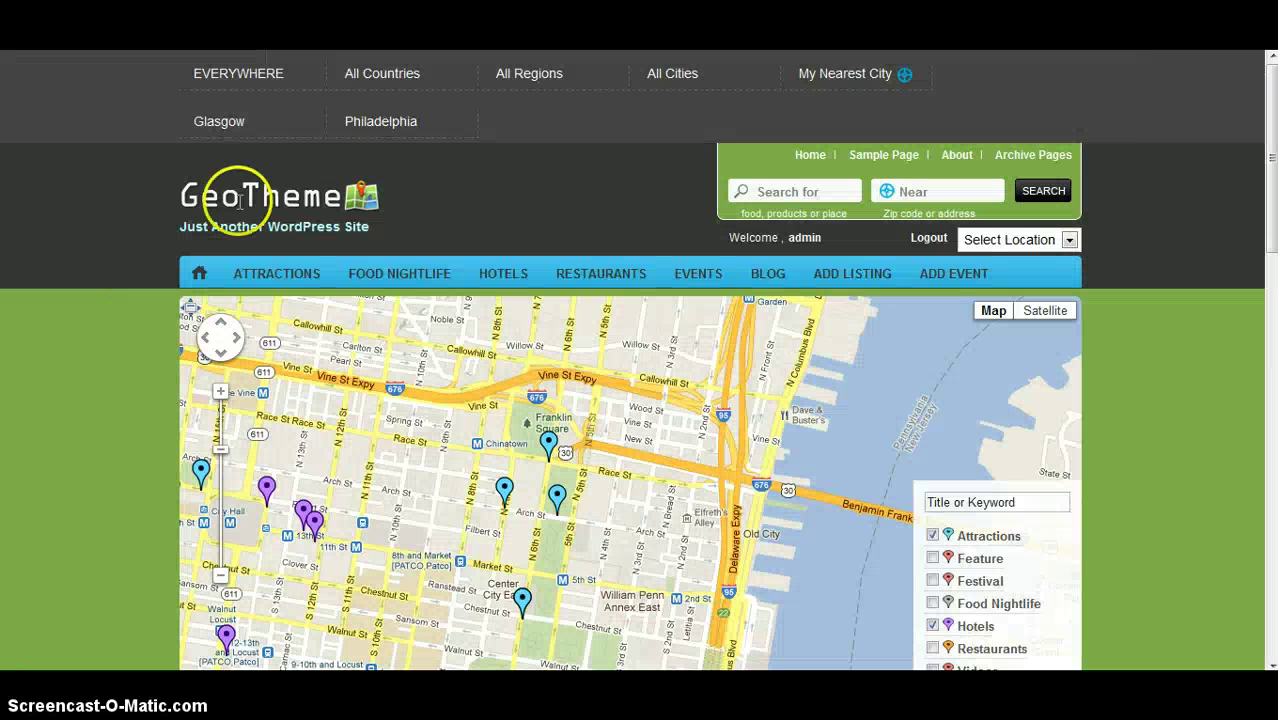
left_click(990, 240)
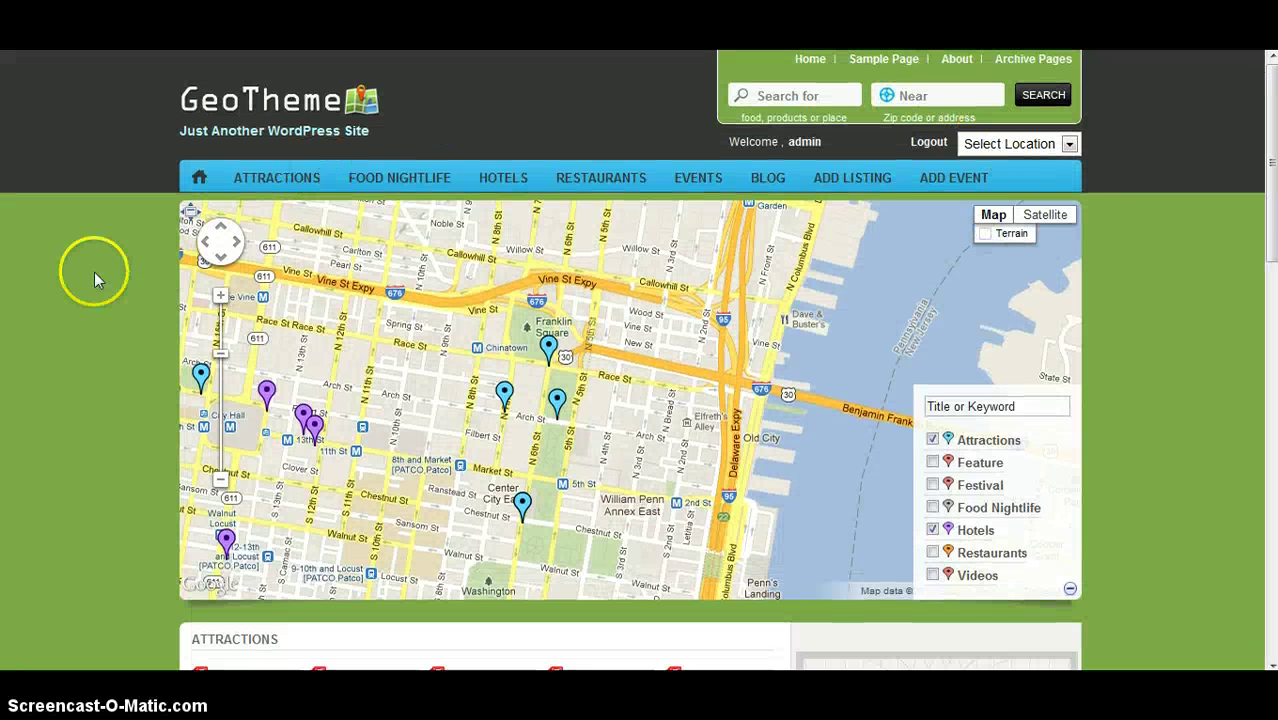
scroll(66, 272, "down", 10)
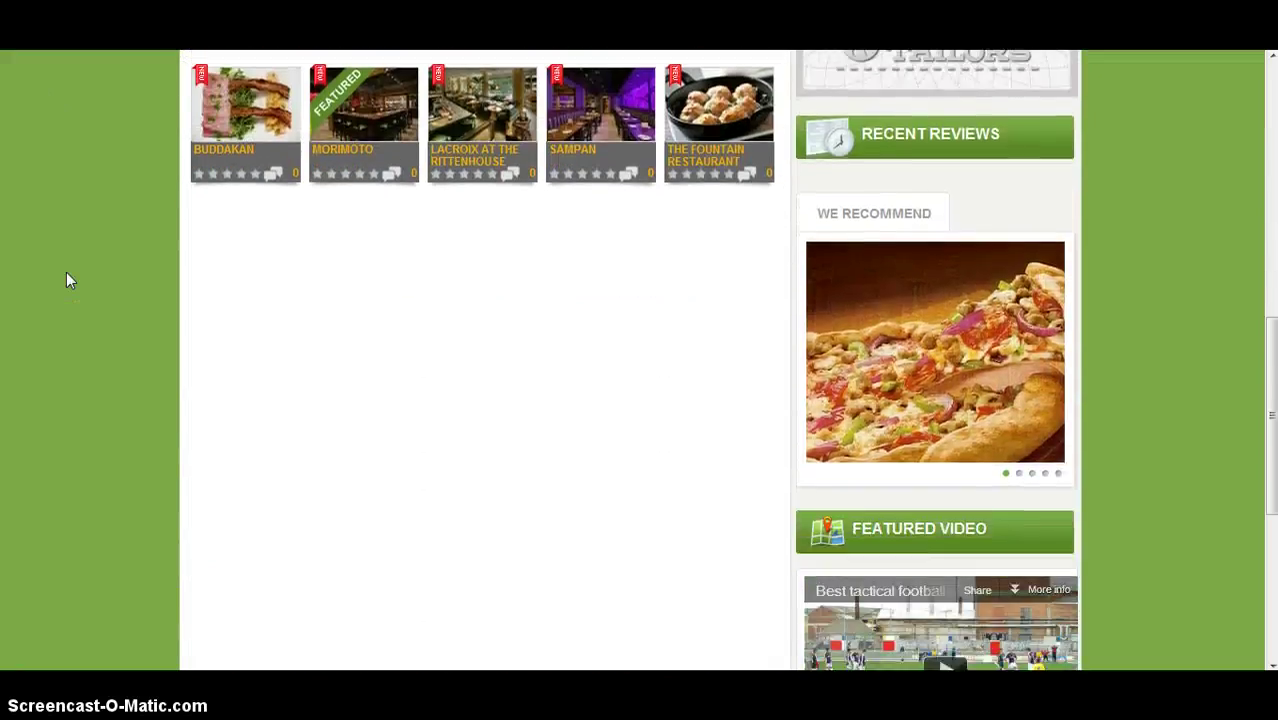
Return from the home page listings to the site's admin area and open the widget settings.
scroll(66, 272, "up", 10)
scroll(77, 277, "down", 5)
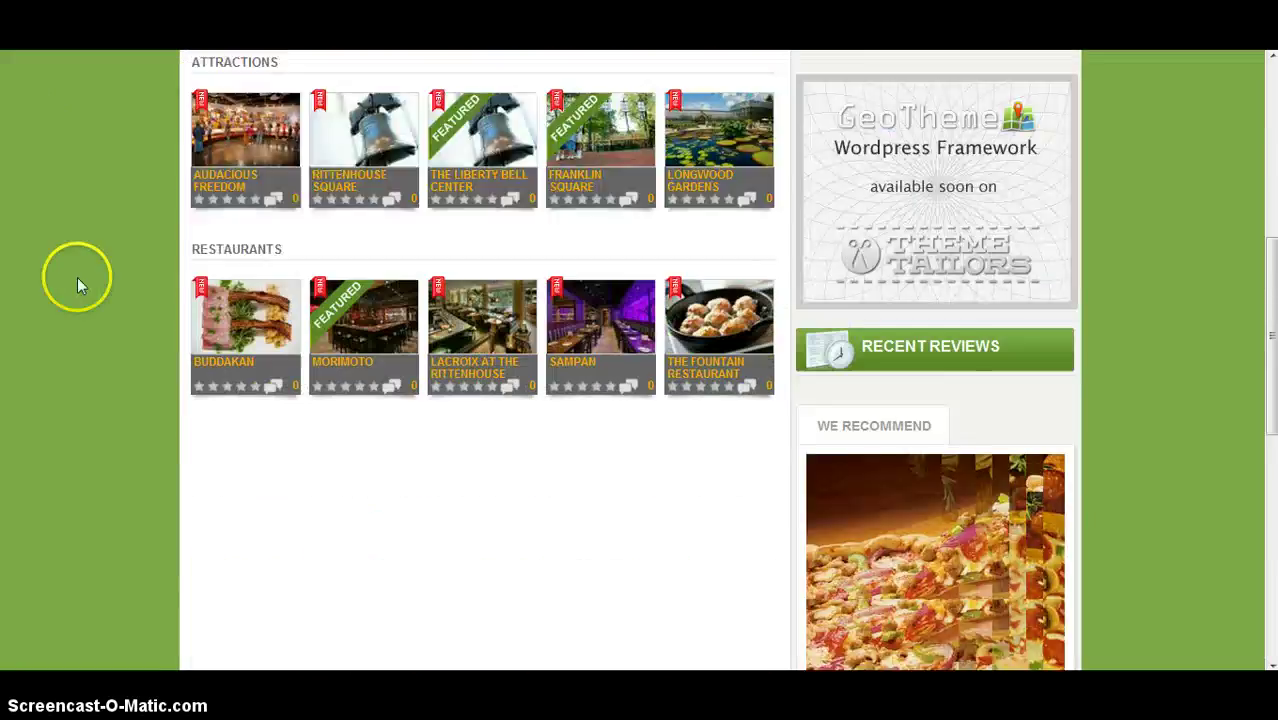
left_click_drag(205, 180, 690, 297)
left_click(690, 297)
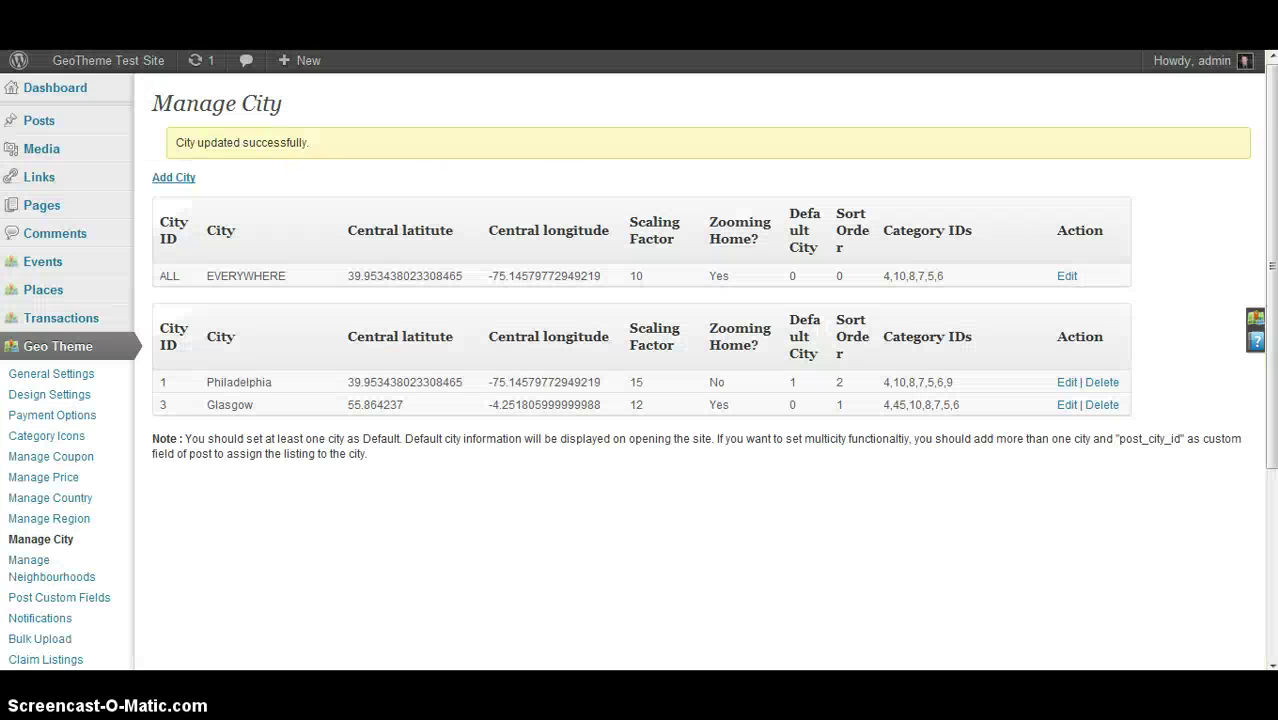
scroll(195, 326, "down", 5)
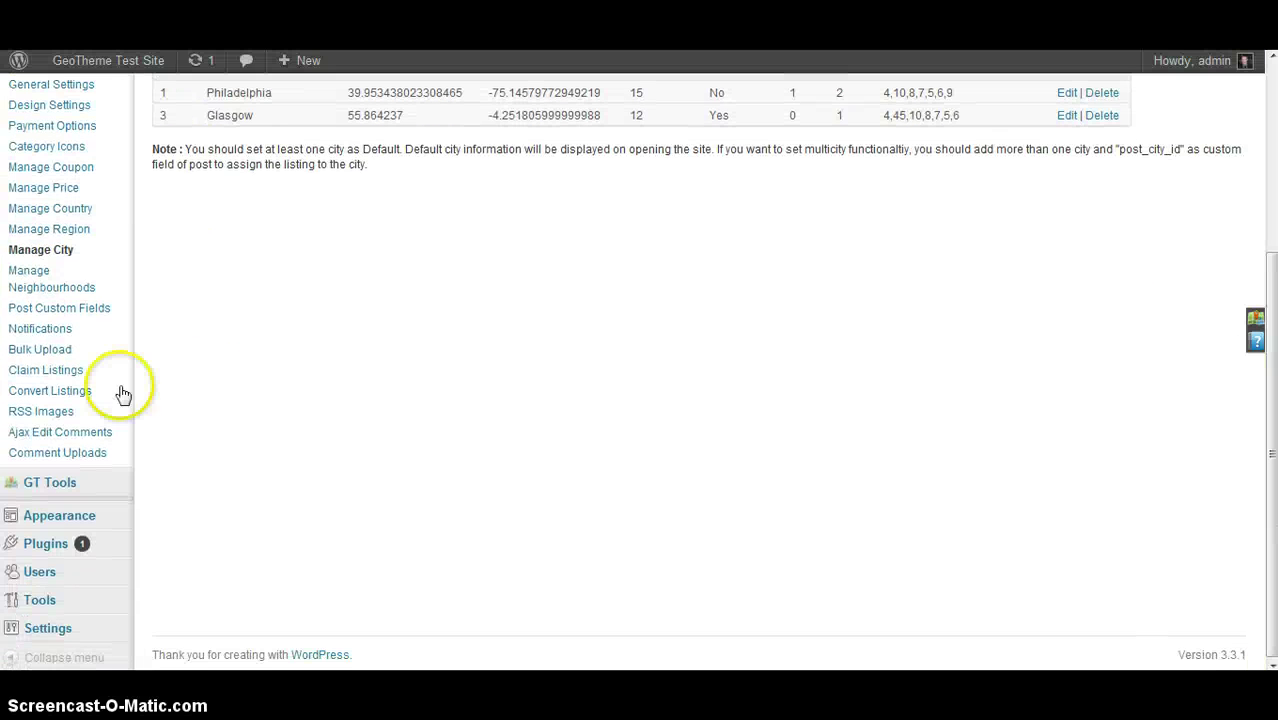
left_click(171, 540)
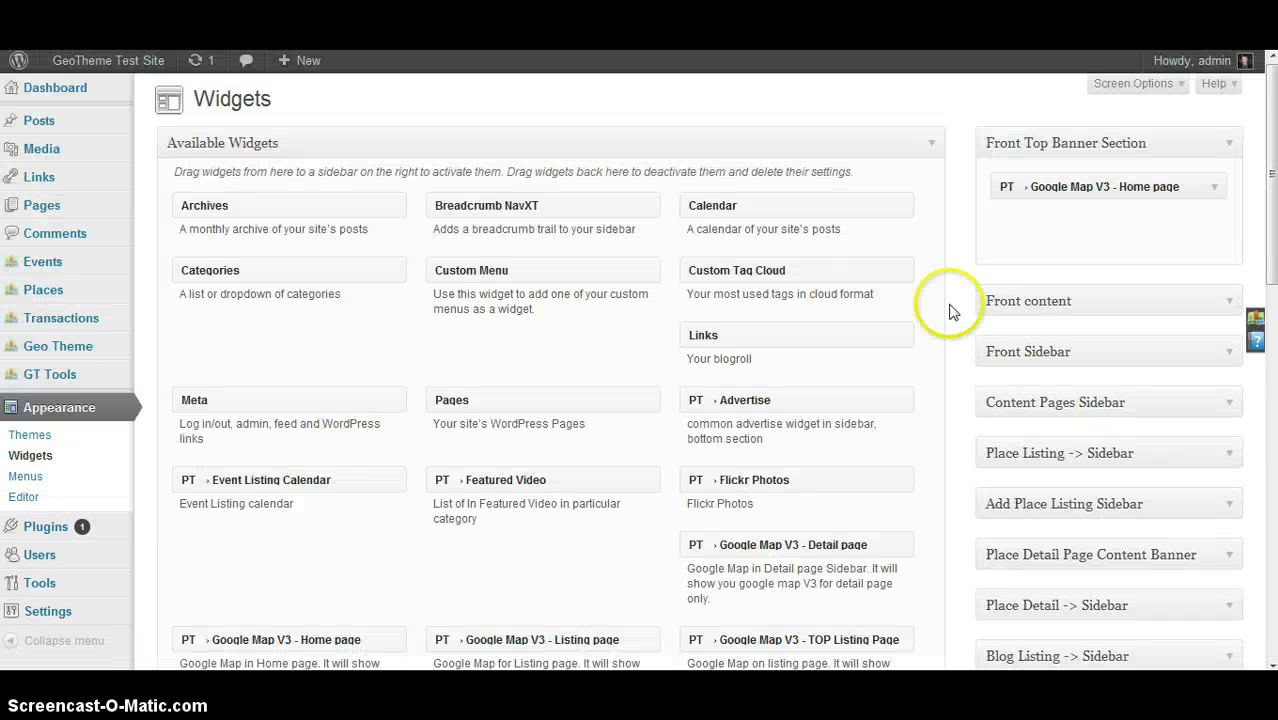
Add the Wide Recent Review widget below the existing Front content widgets and title it Recent Reviews.
left_click(1224, 306)
scroll(823, 405, "down", 4)
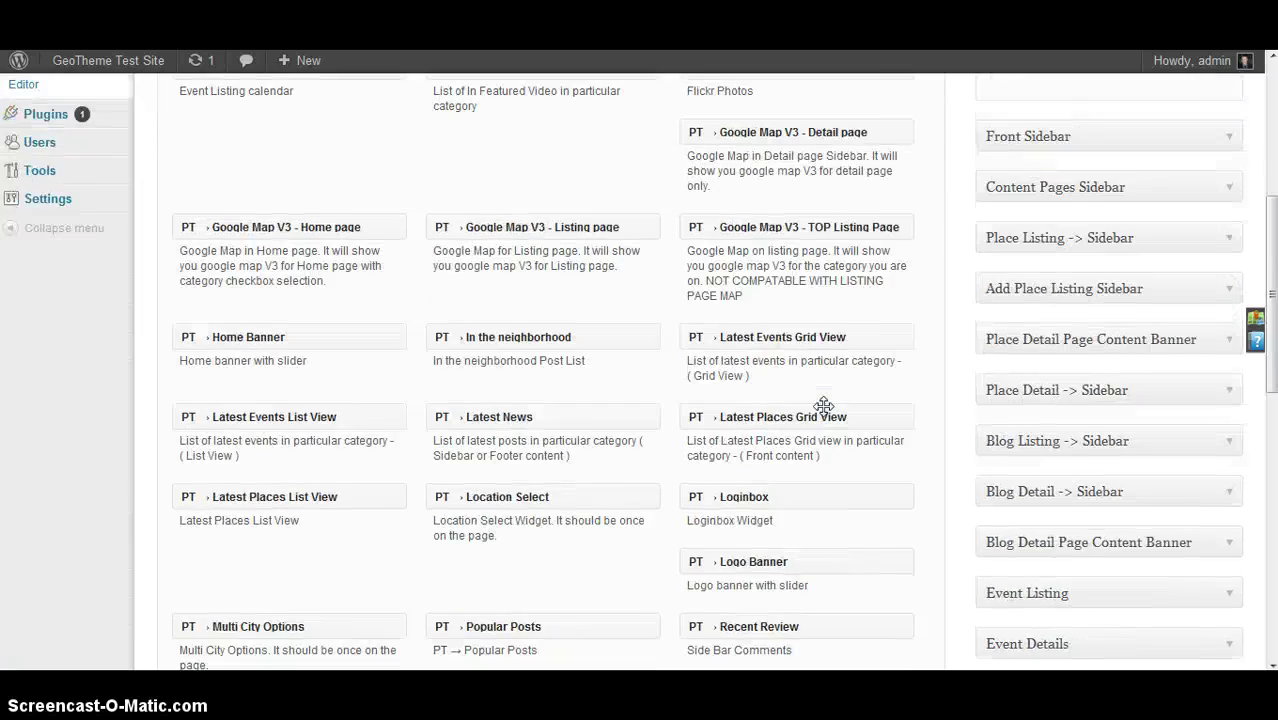
scroll(823, 405, "down", 4)
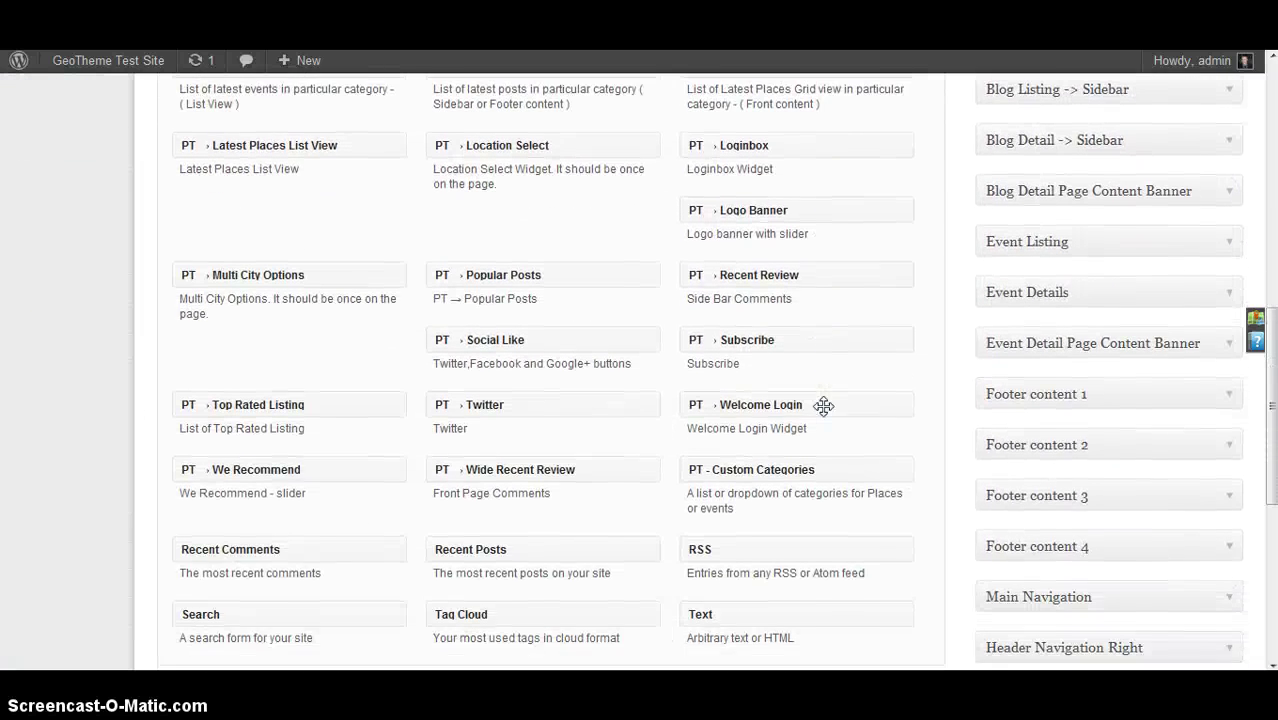
scroll(823, 405, "down", 1)
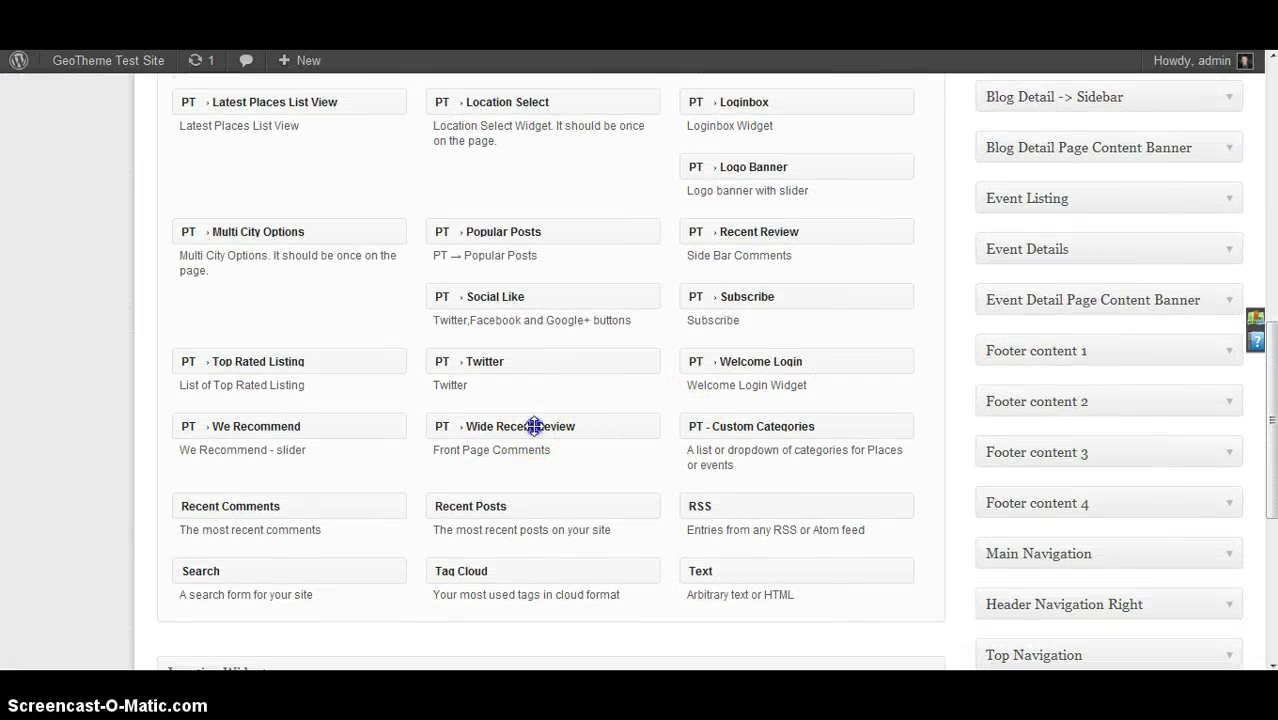
left_click_drag(533, 423, 1090, 484)
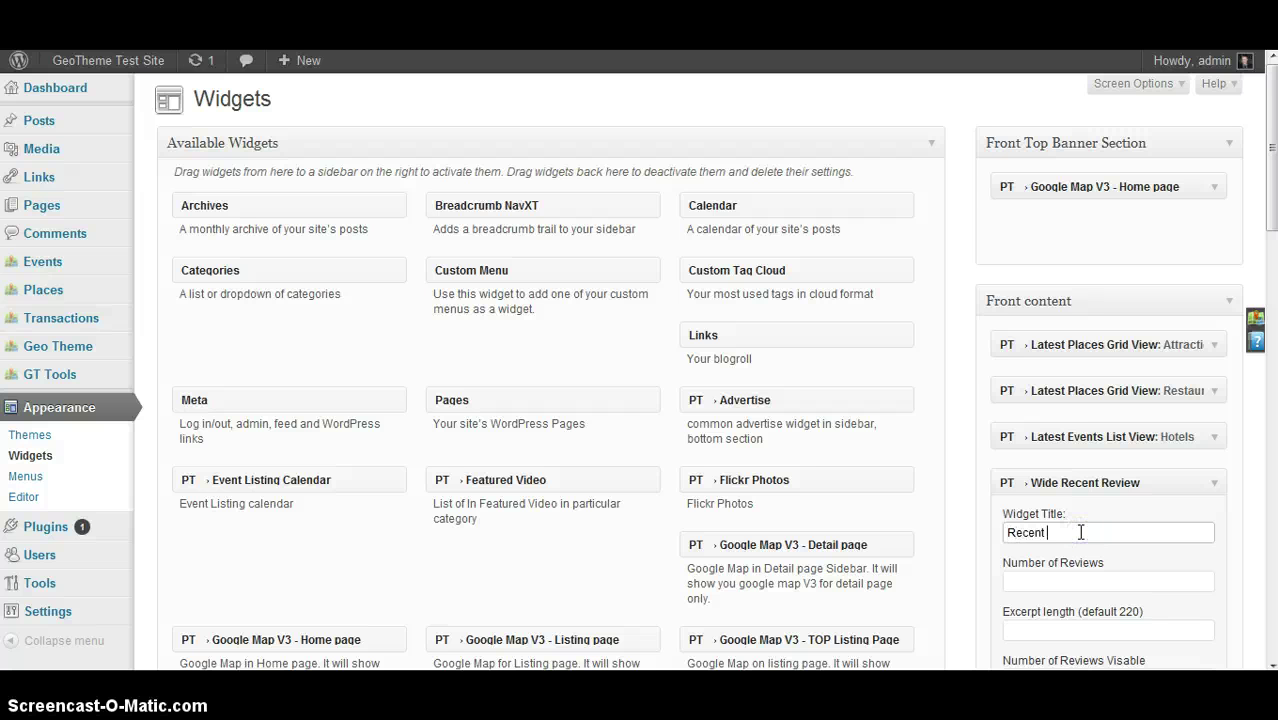
Set the Wide Recent Review widget to 20 reviews, 2 visible, 1000 ms pause time and 2000 ms transition speed, and save it.
left_click(1107, 581)
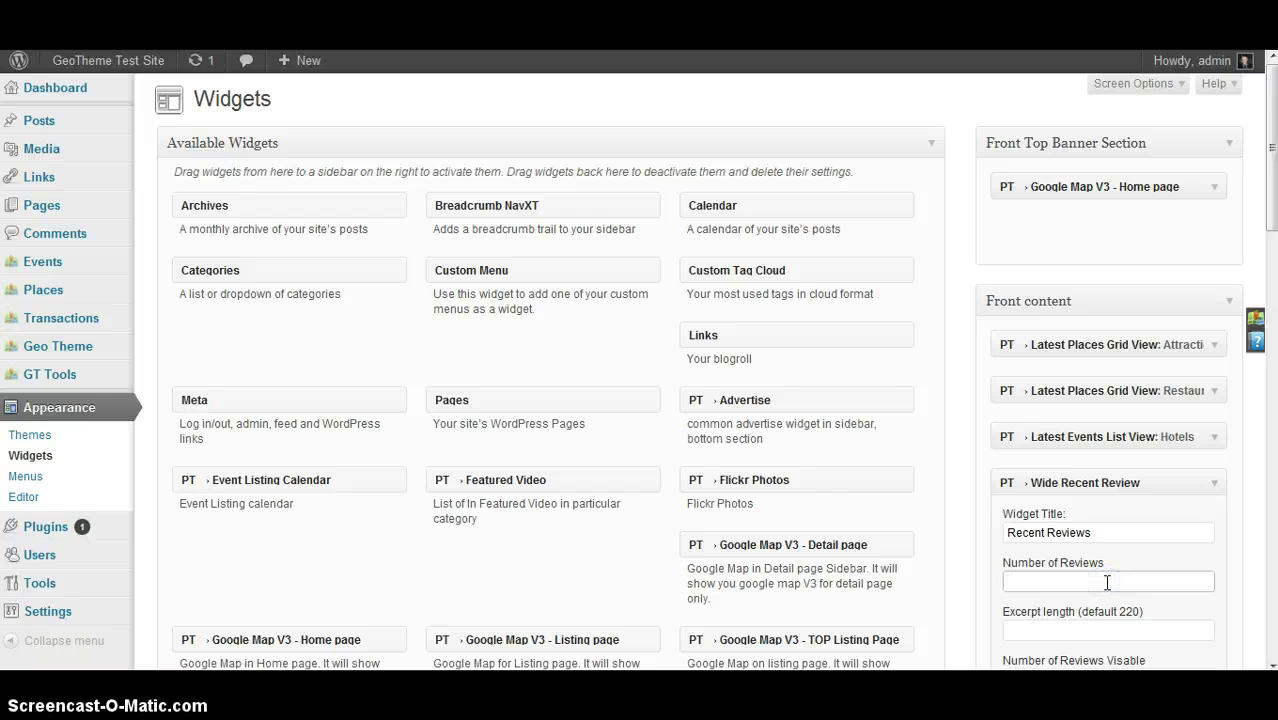
scroll(1107, 581, "down", 3)
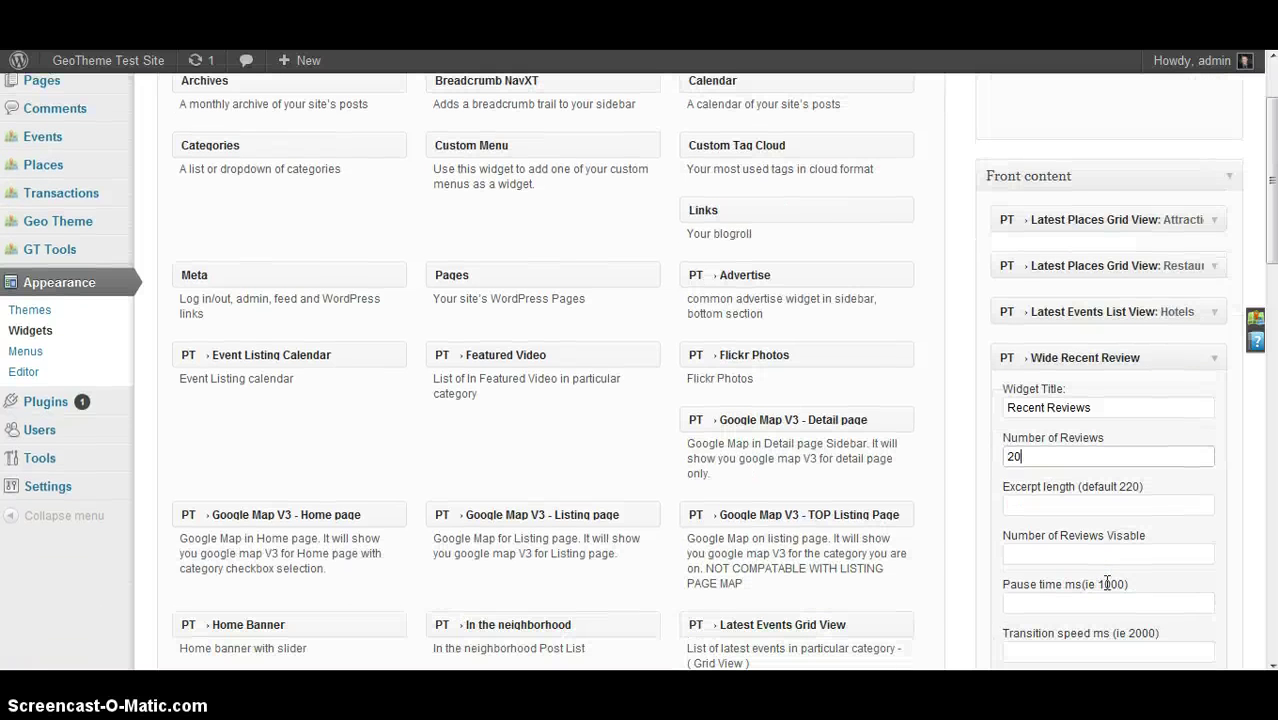
left_click(1050, 504)
left_click(1053, 552)
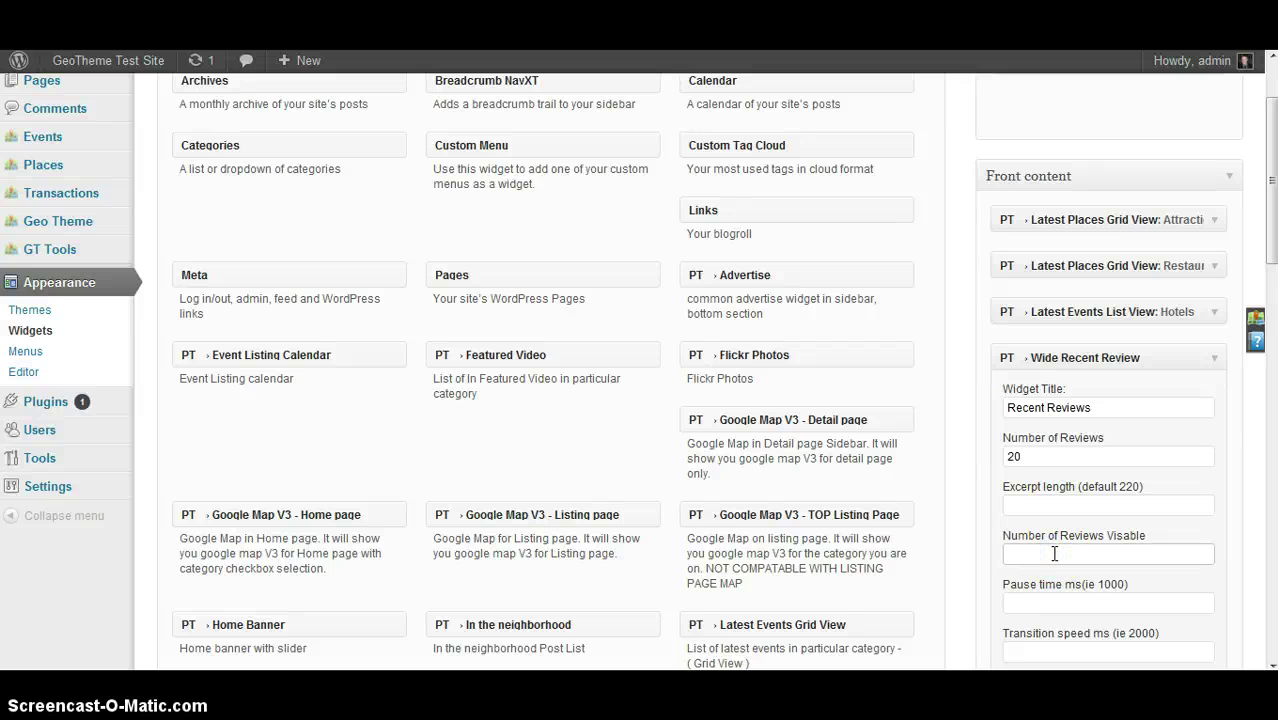
type("2")
left_click(1248, 617)
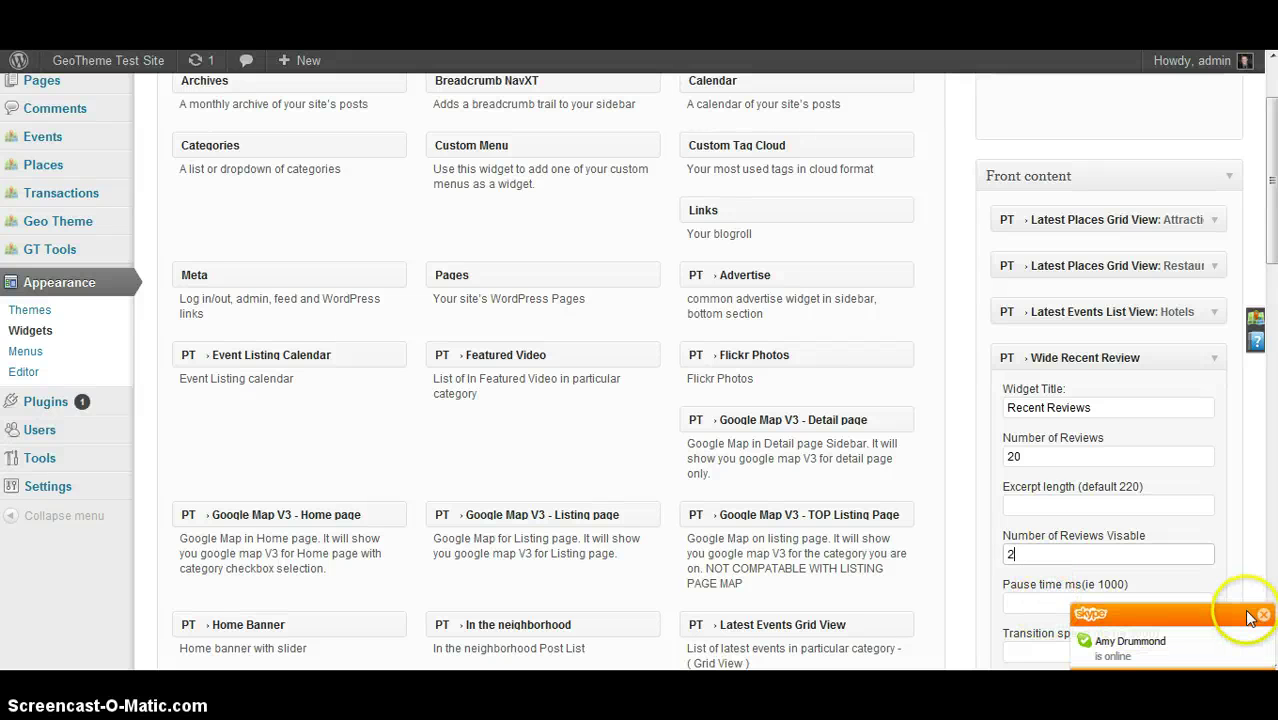
left_click(1054, 604)
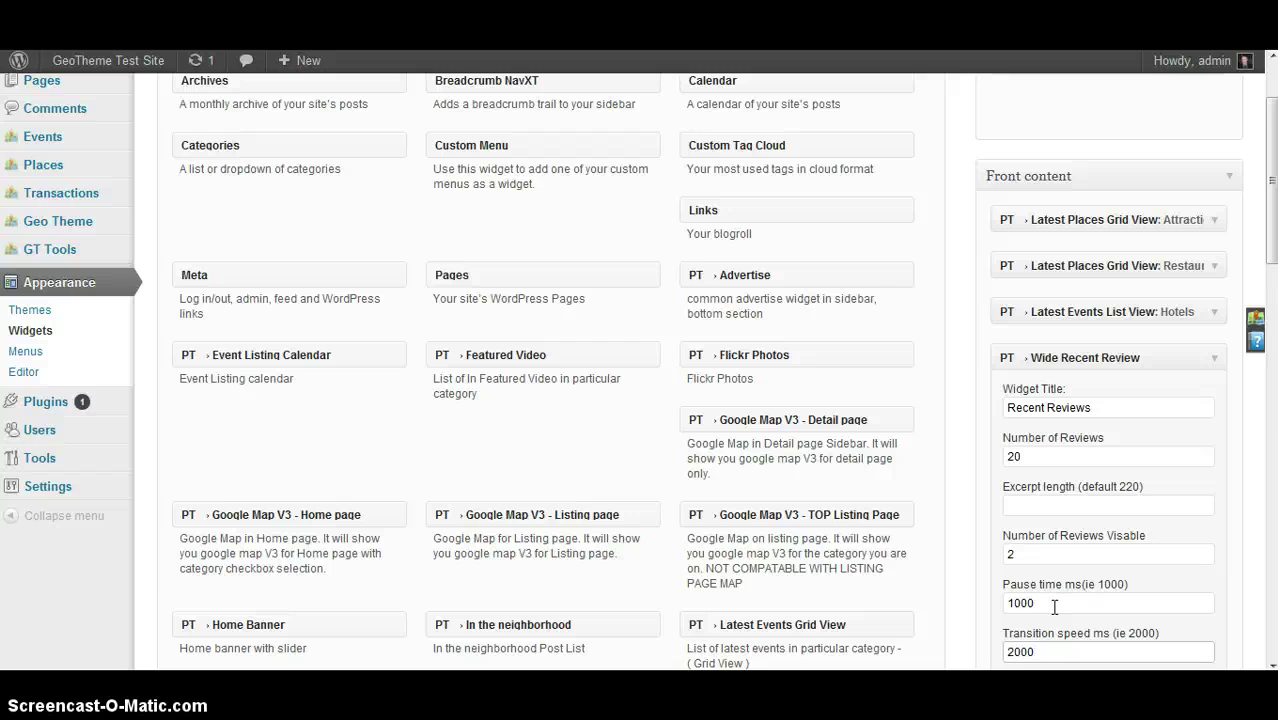
scroll(1054, 605, "down", 4)
left_click(1192, 460)
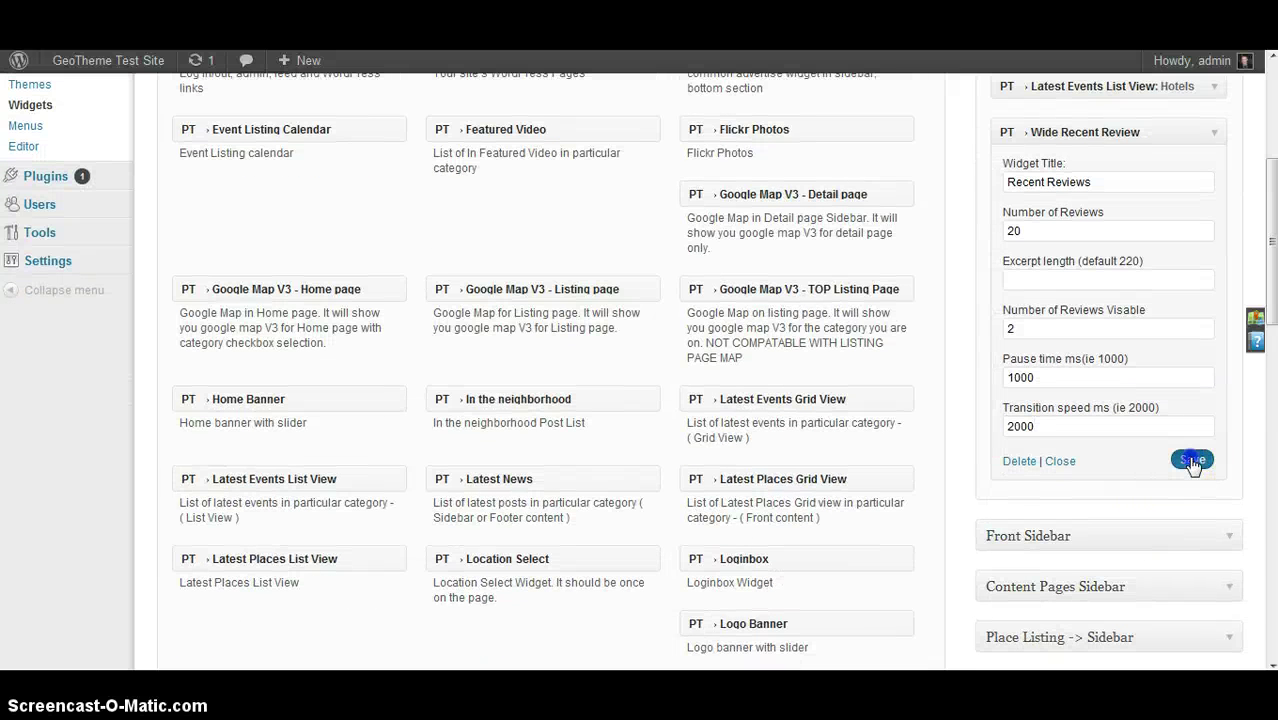
Open The Liberty Bell Center from the home page listings and submit a five-star review reading "This place is amazing!".
key("ctrl+Tab")
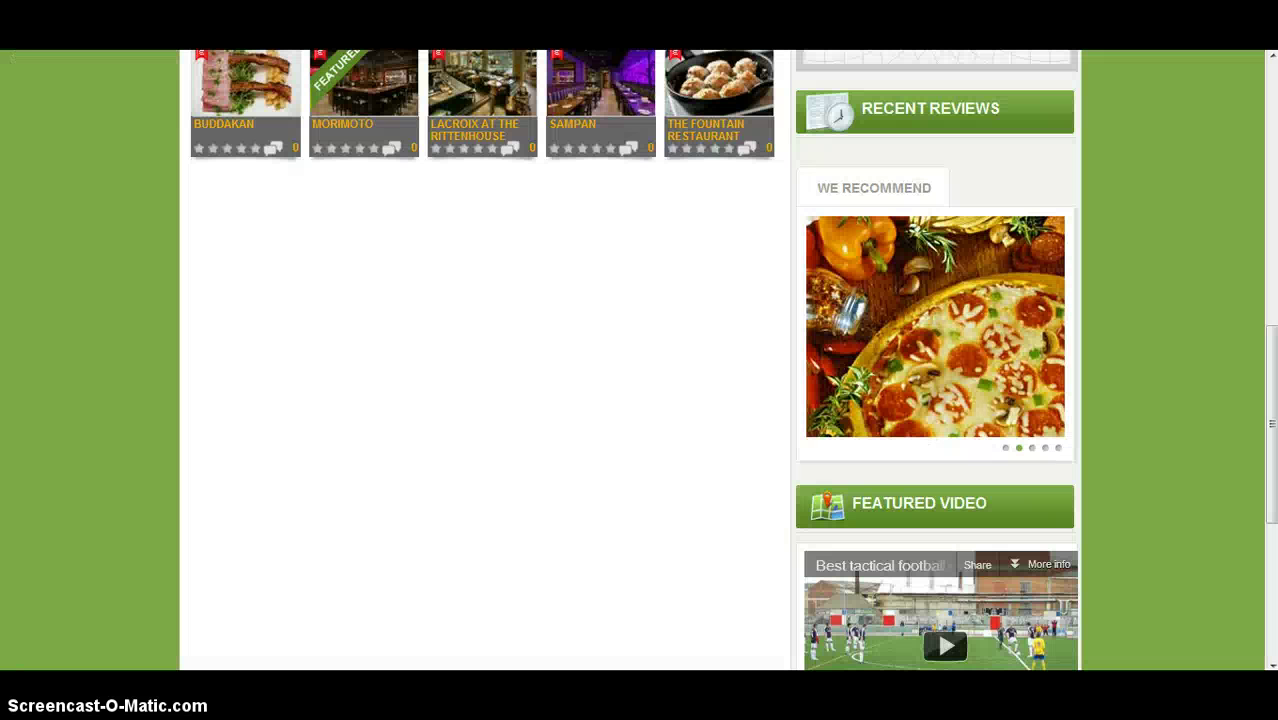
scroll(261, 437, "up", 5)
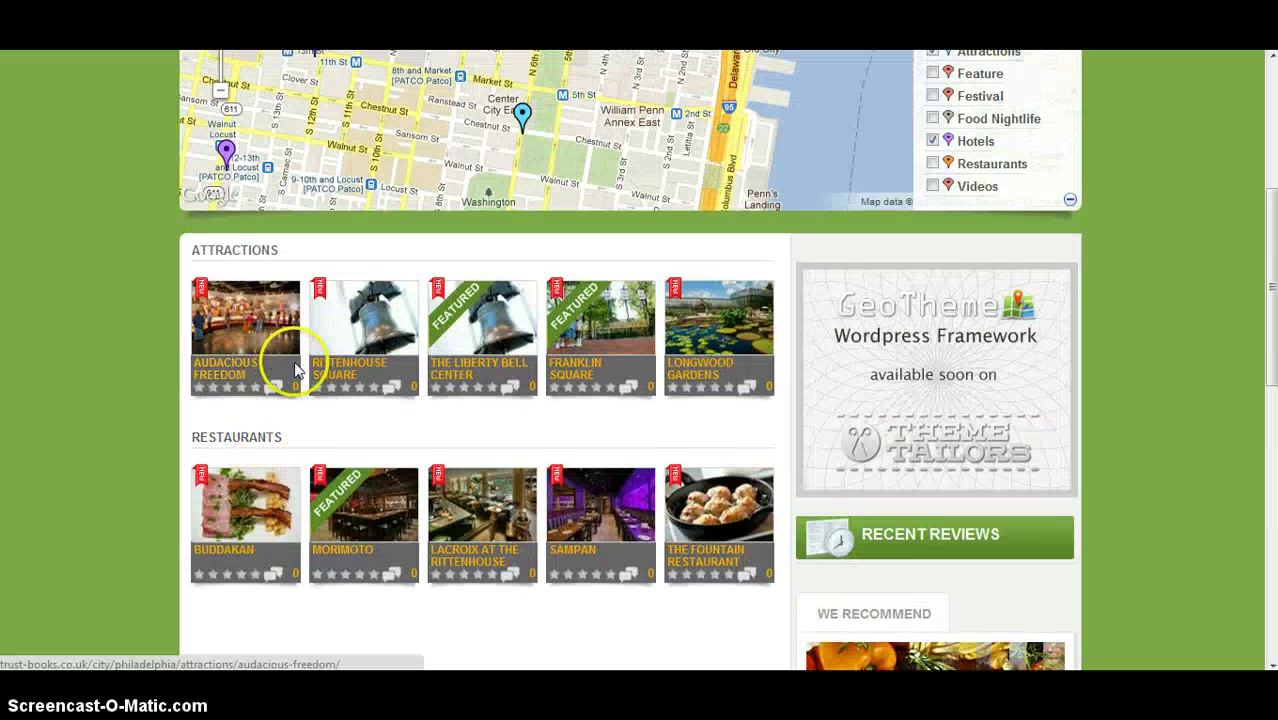
left_click(452, 370)
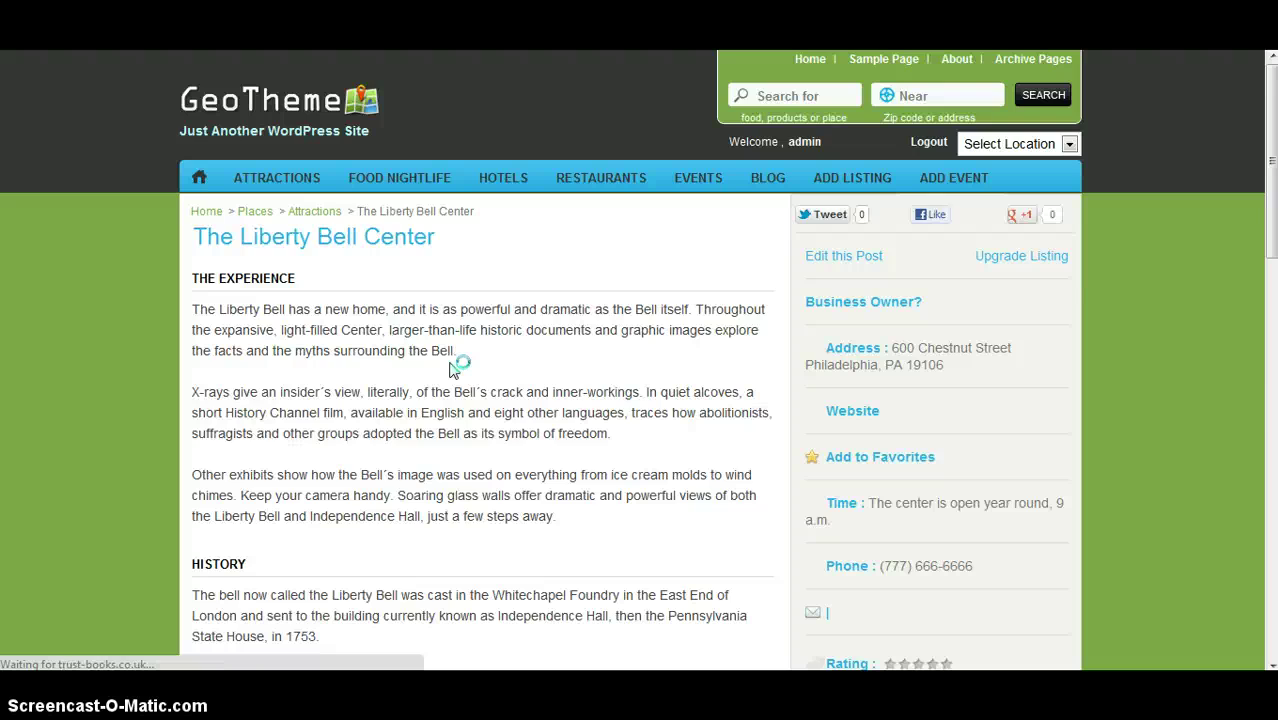
scroll(452, 370, "down", 6)
scroll(448, 371, "down", 4)
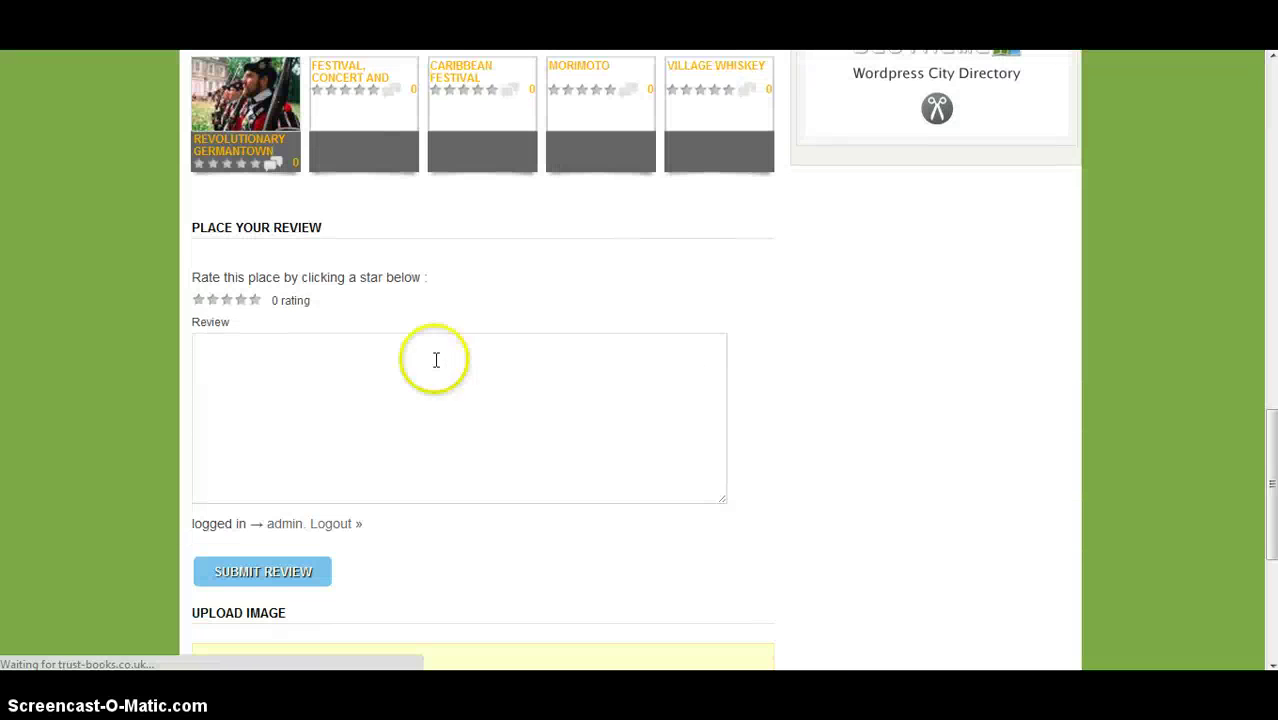
left_click(255, 301)
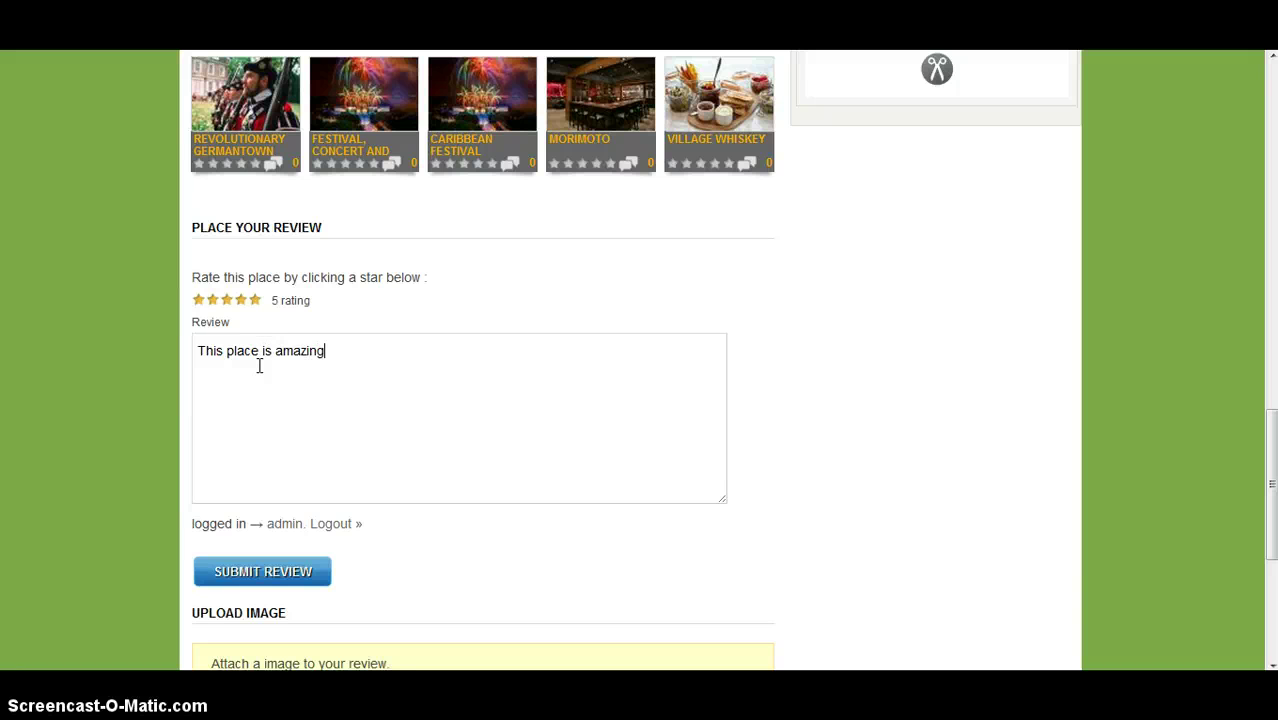
left_click(263, 572)
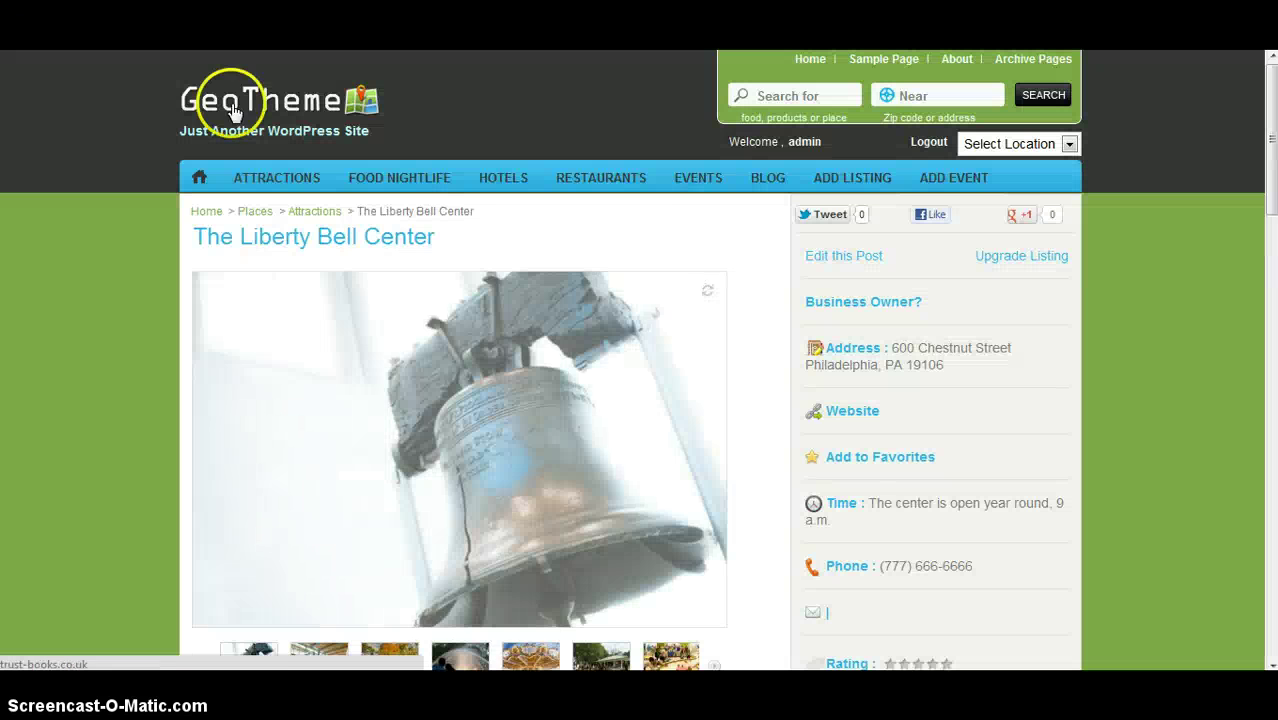
Return to the site's home page and examine the Recent Reviews section below the restaurant listings.
scroll(195, 258, "up", 10)
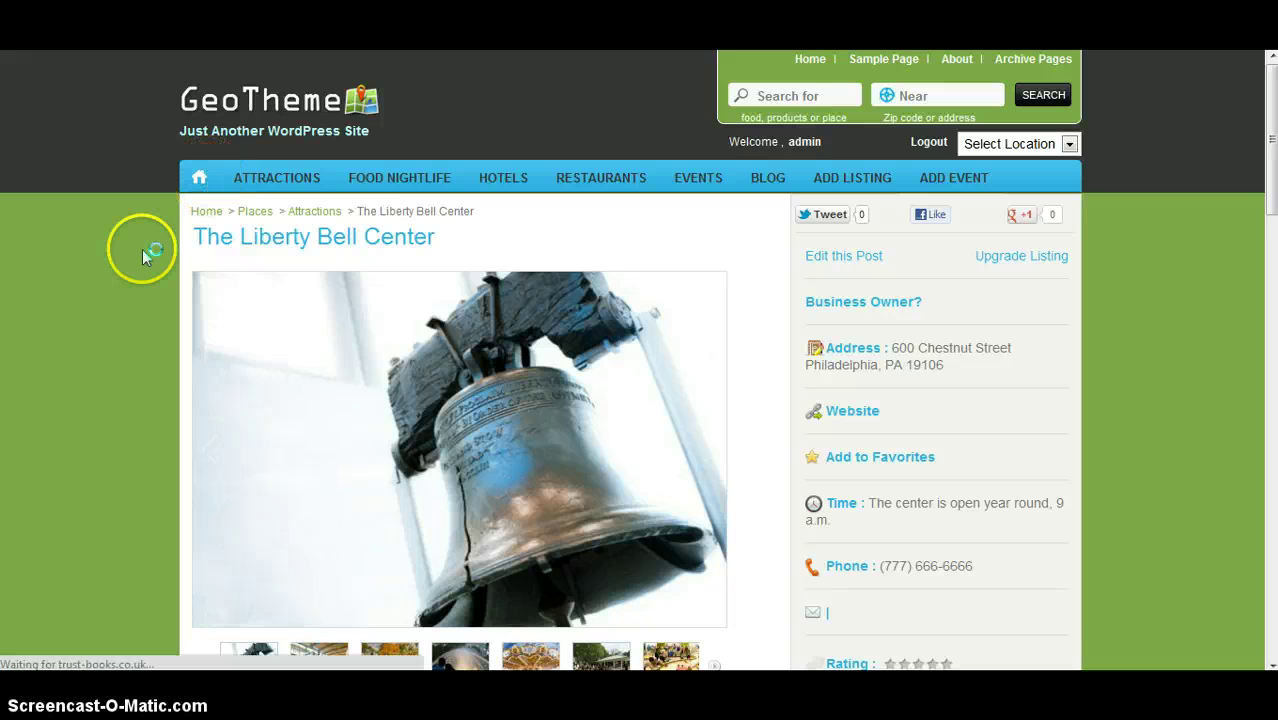
scroll(127, 261, "down", 7)
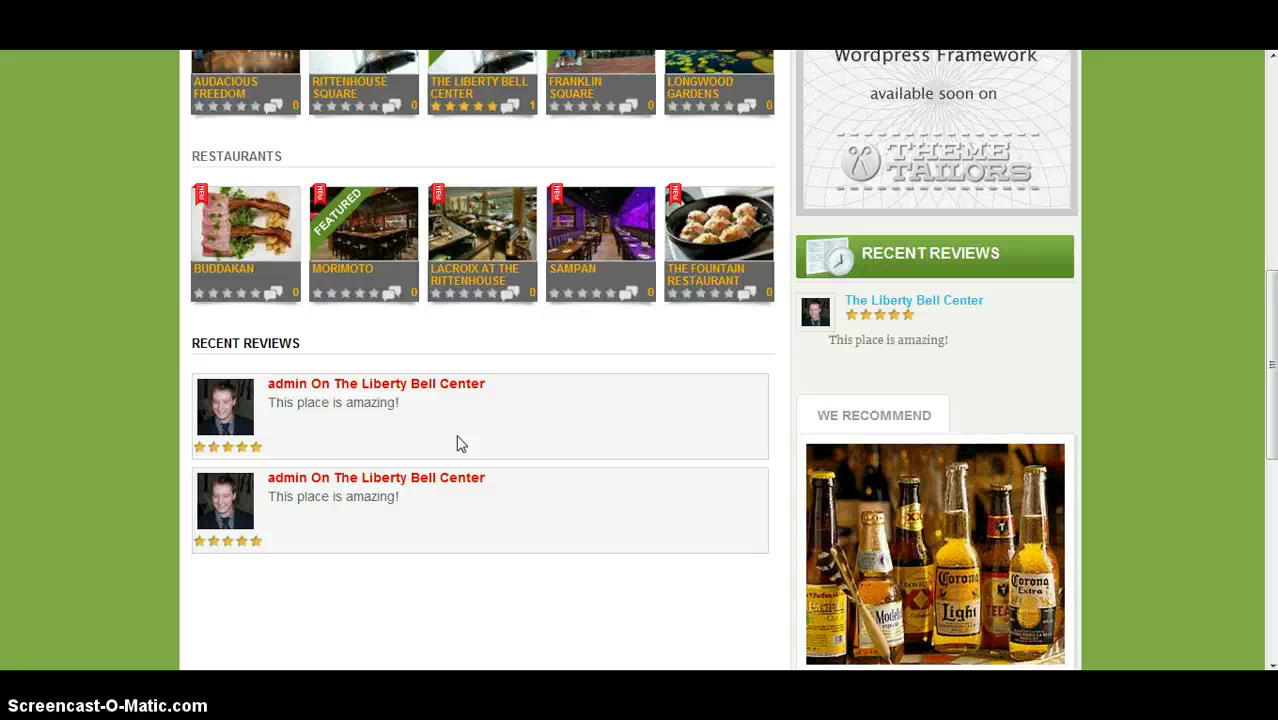
scroll(54, 356, "up", 7)
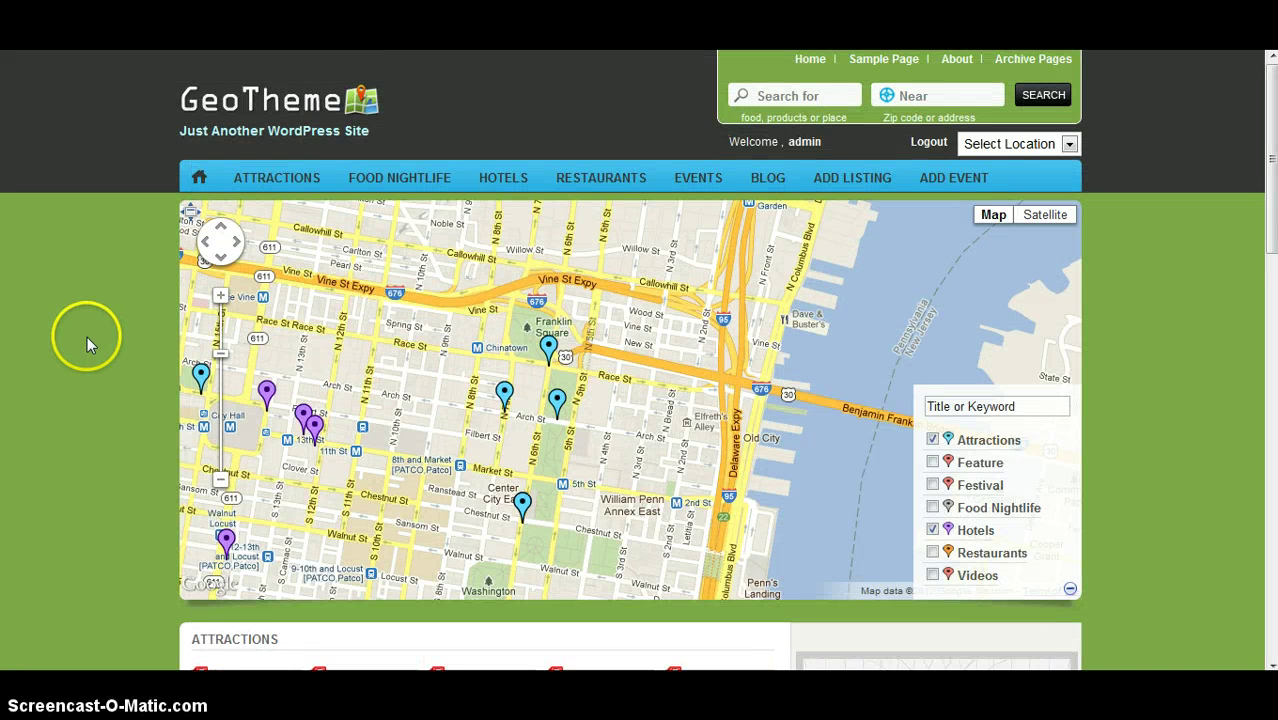
View the home page map in full screen, restore its normal size, and glance over the page.
left_click(193, 204)
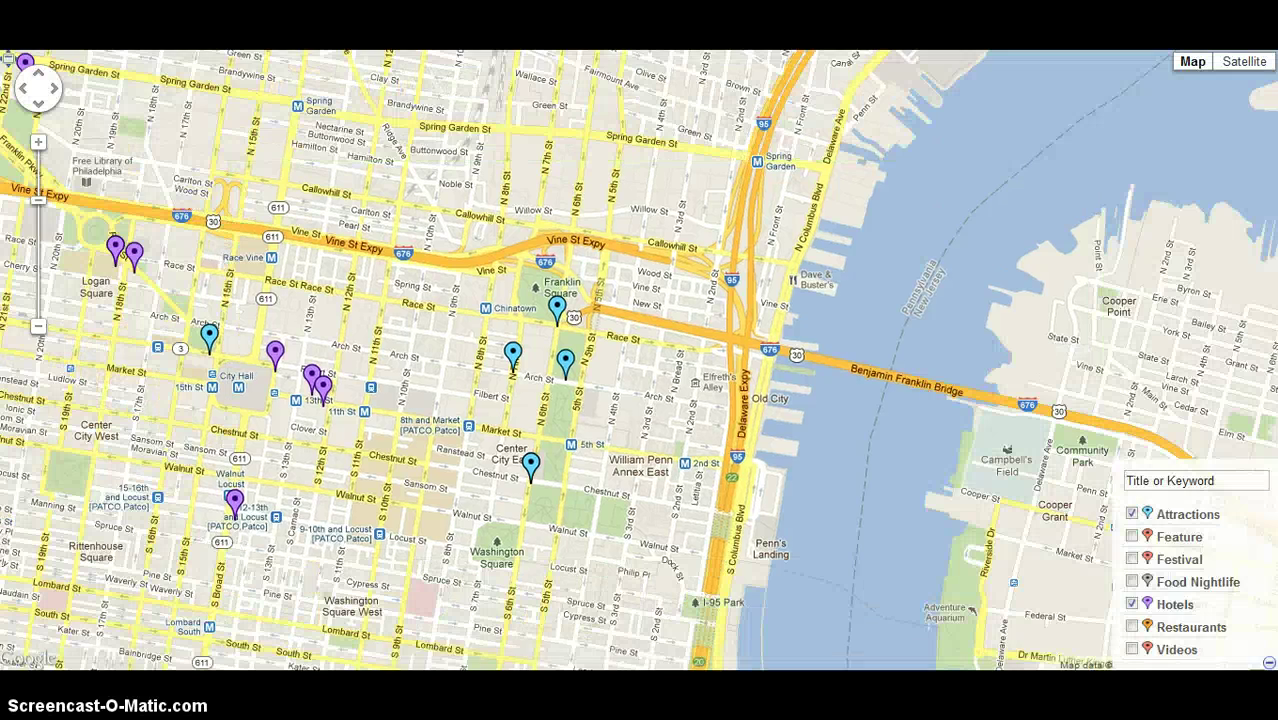
left_click(7, 60)
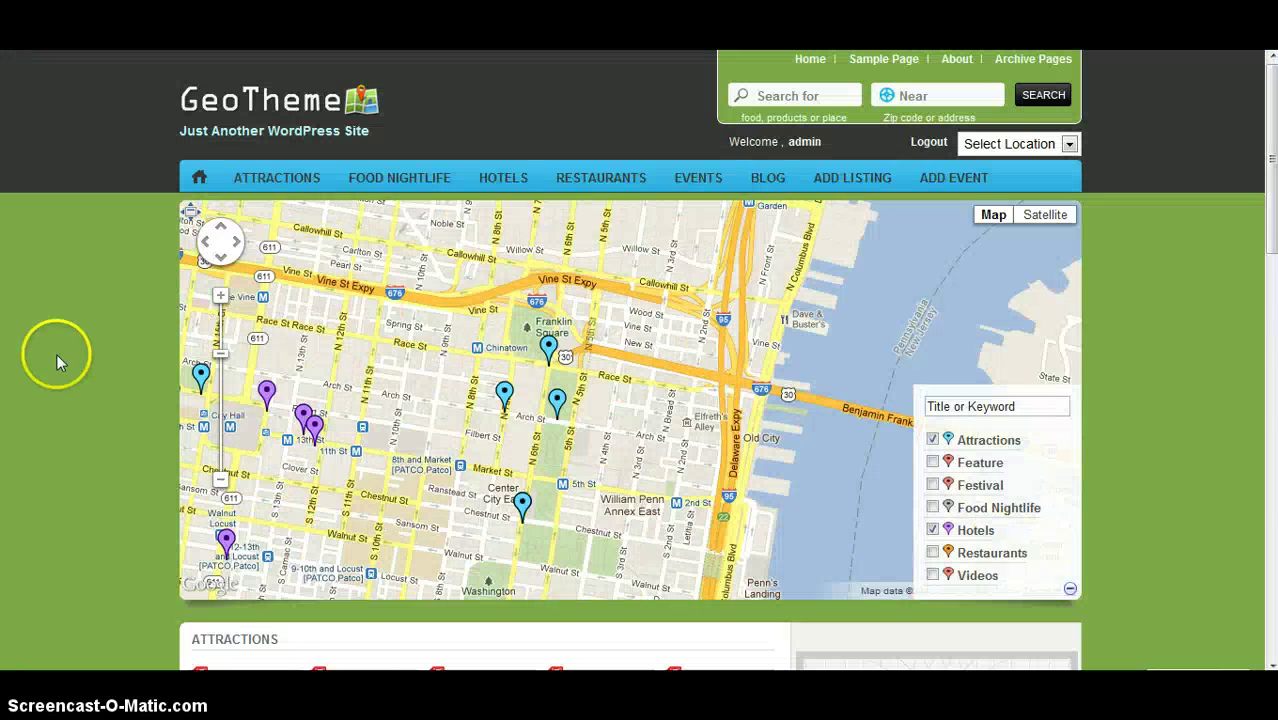
scroll(57, 353, "down", 5)
scroll(57, 353, "up", 5)
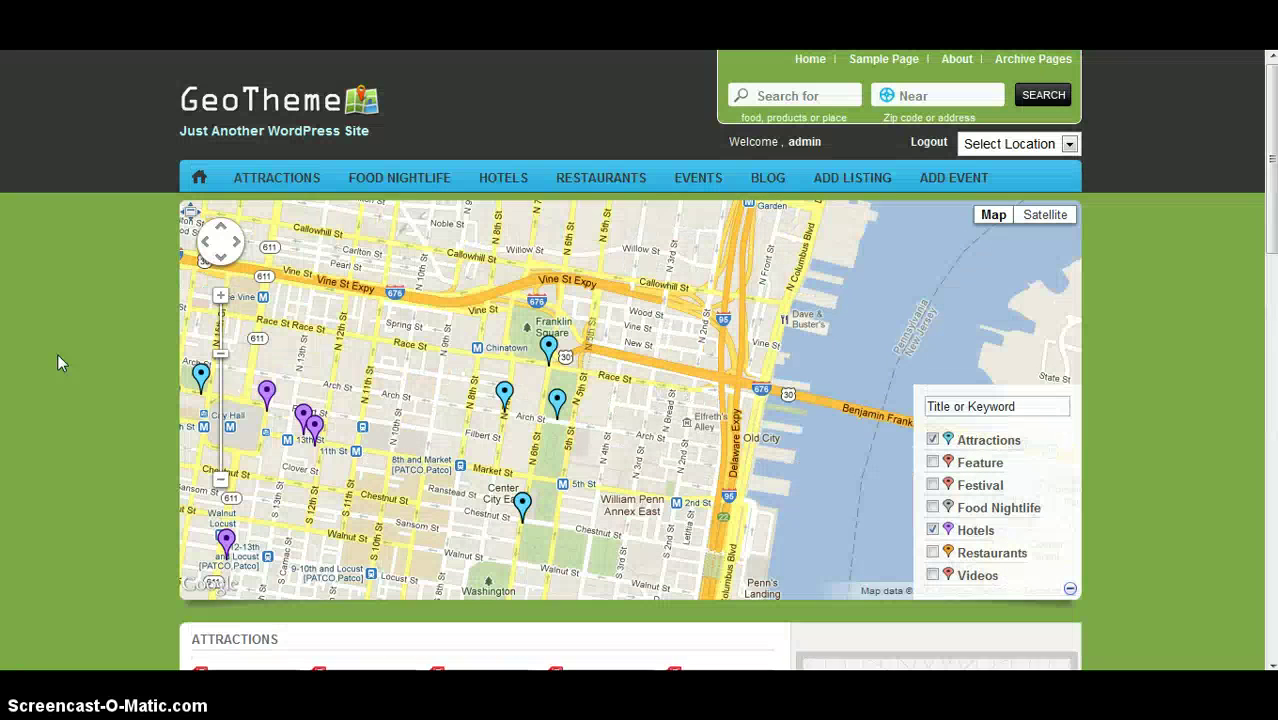